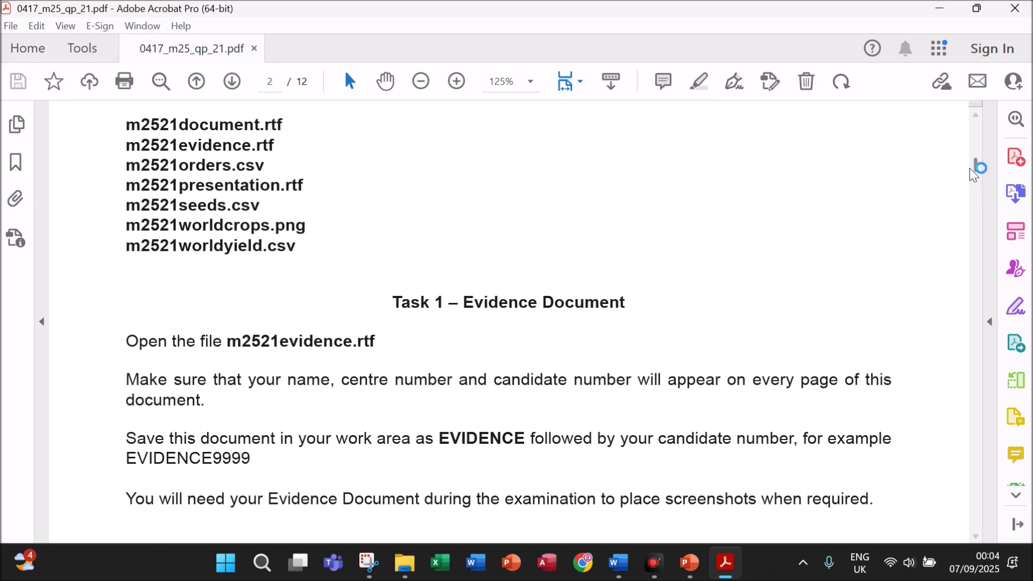
Step: Read question 20 of Task 4 in the exam paper, and view the M25 P2 folder in File Explorer
left_click_drag(976, 167, 971, 403)
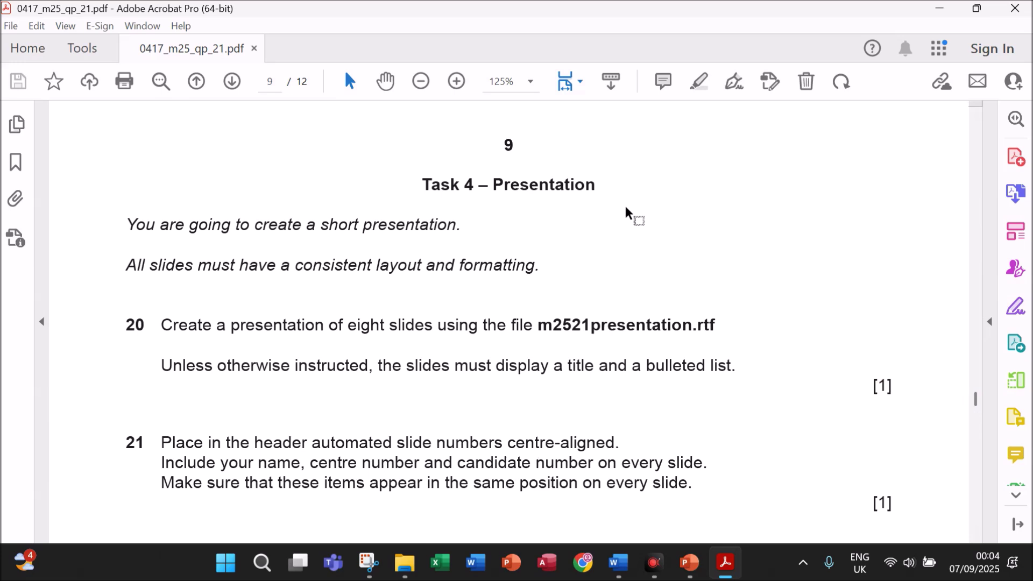
scroll(379, 343, "down", 3)
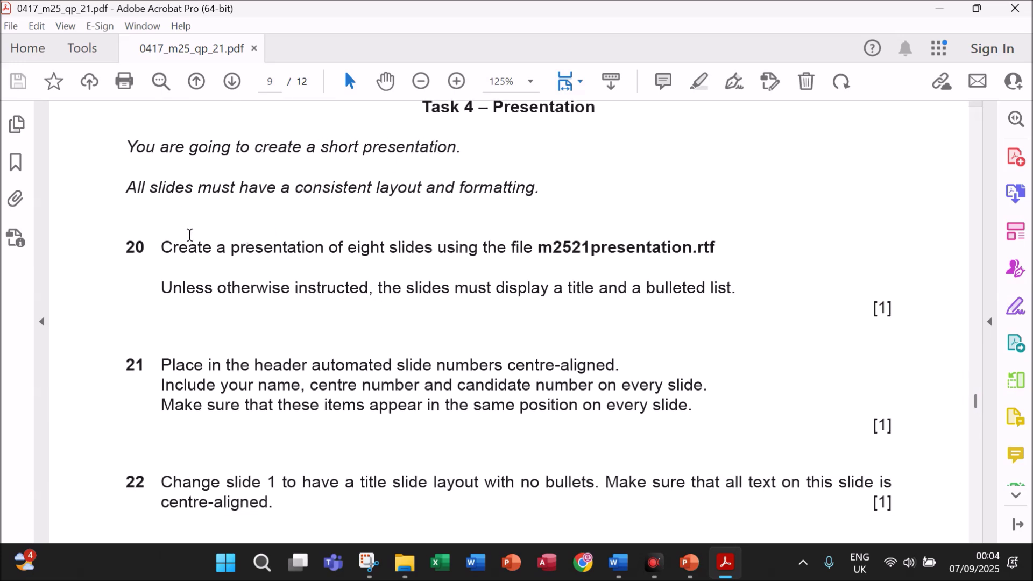
left_click_drag(163, 247, 709, 254)
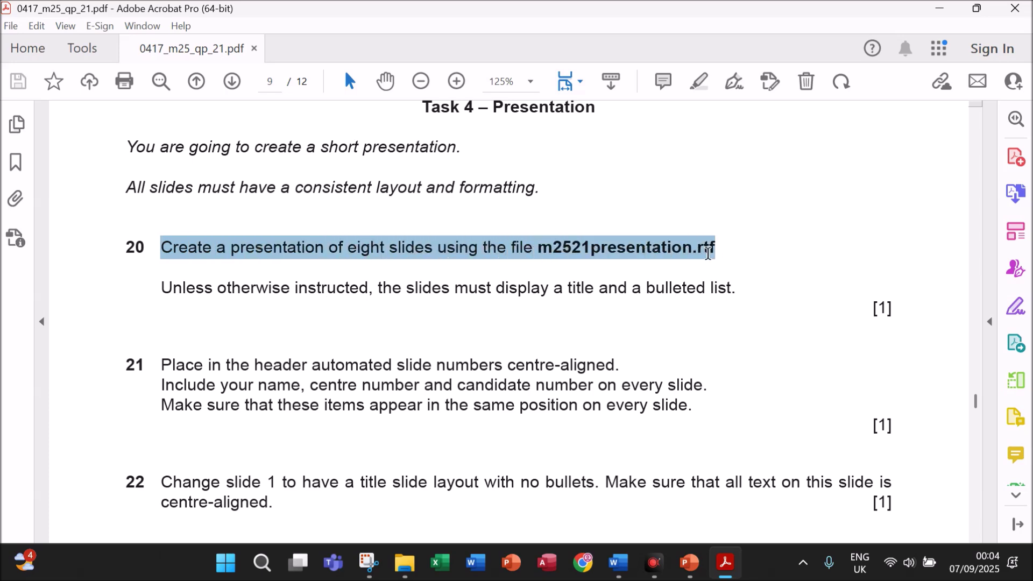
left_click(405, 562)
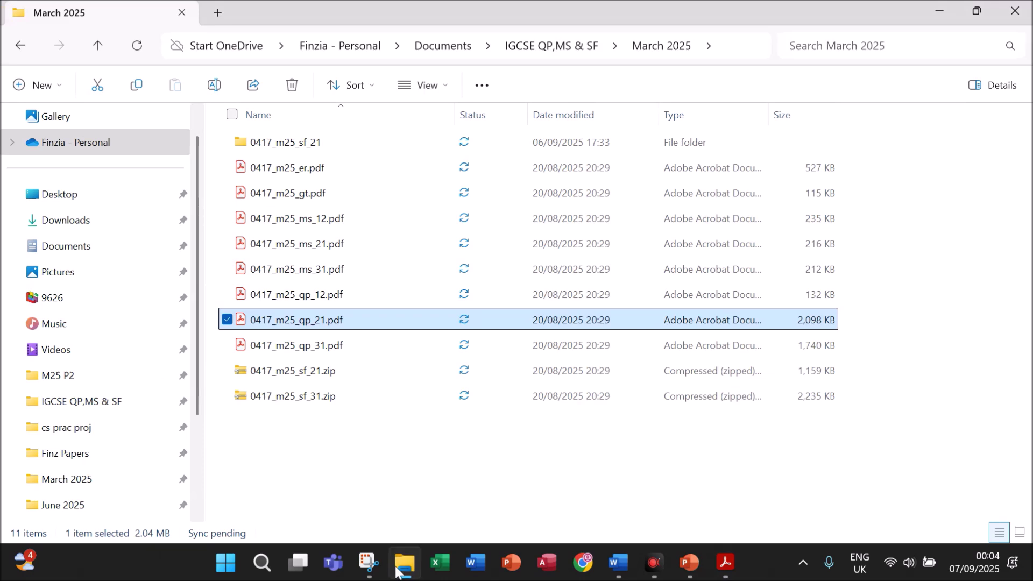
left_click(96, 372)
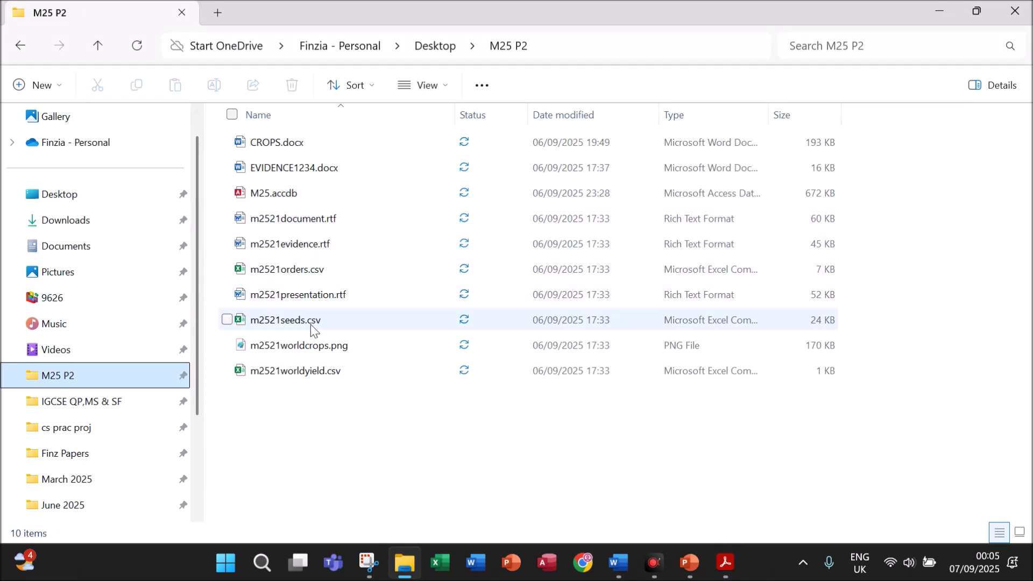
Step: Switch to PowerPoint and create a blank presentation
left_click(683, 563)
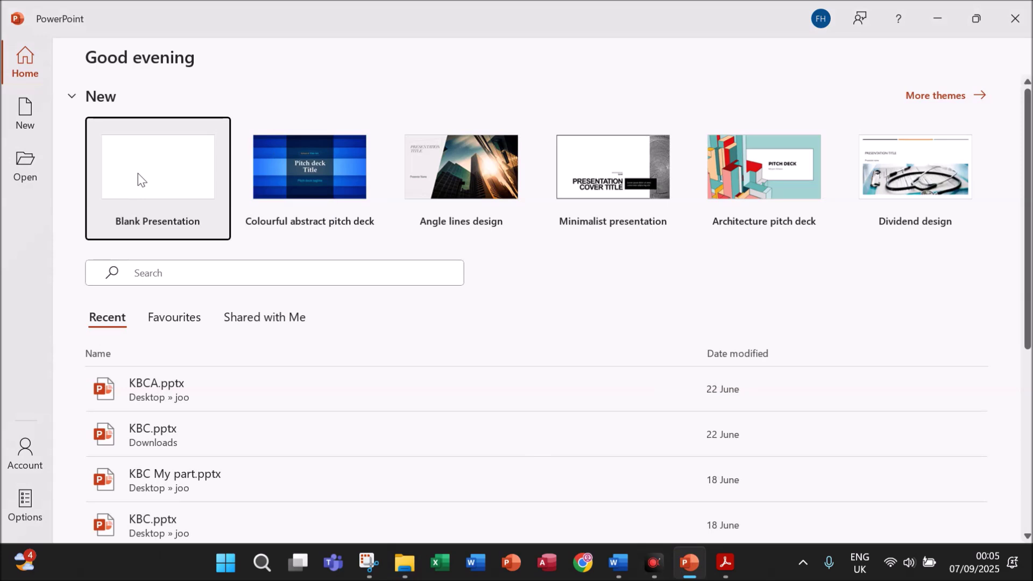
left_click(150, 190)
left_click(154, 178)
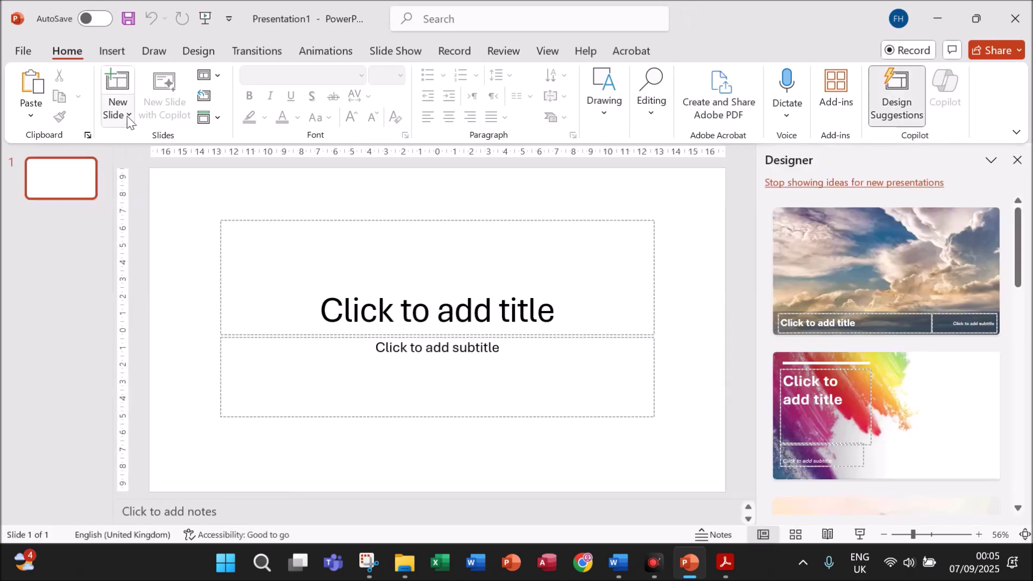
Step: Insert slides from the outline file m2521presentation.rtf in the M25 P2 folder
left_click(127, 122)
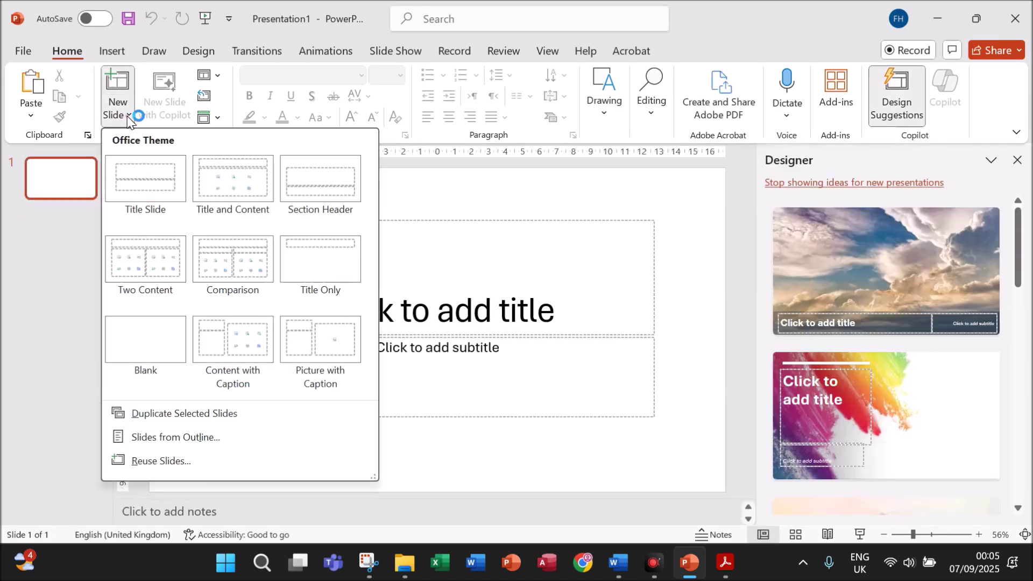
left_click(170, 438)
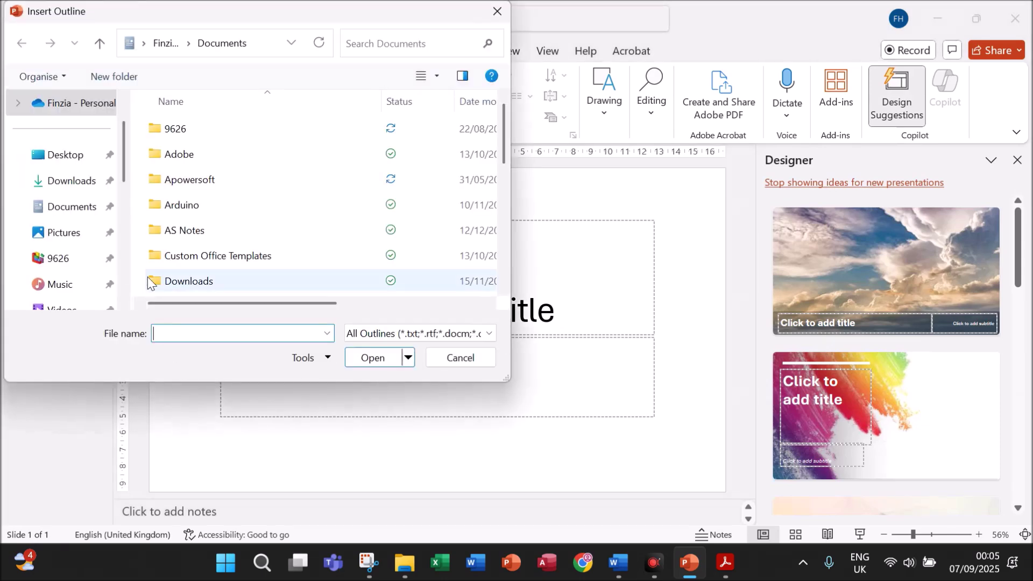
scroll(73, 253, "down", 1)
left_click(79, 261)
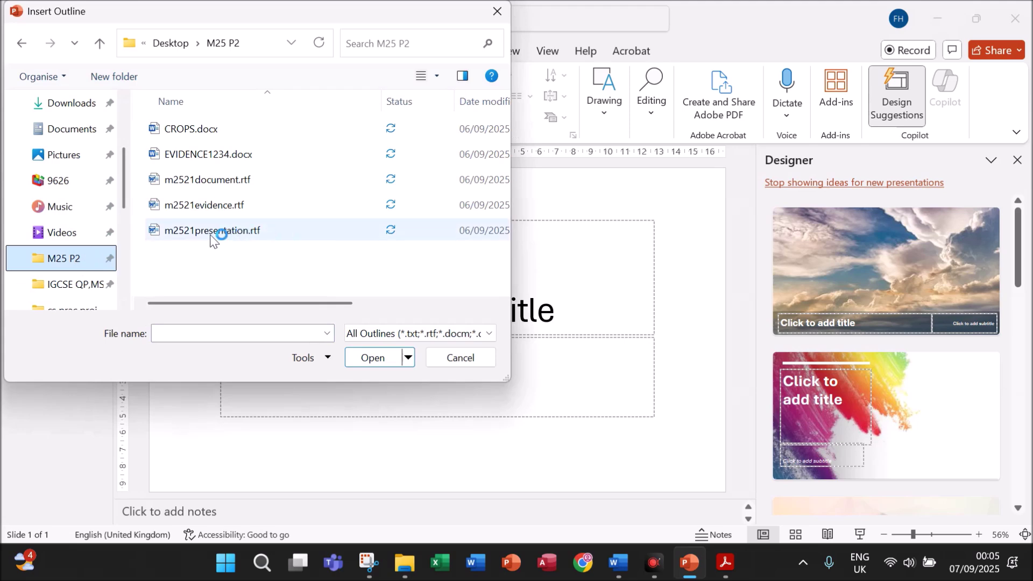
left_click(210, 234)
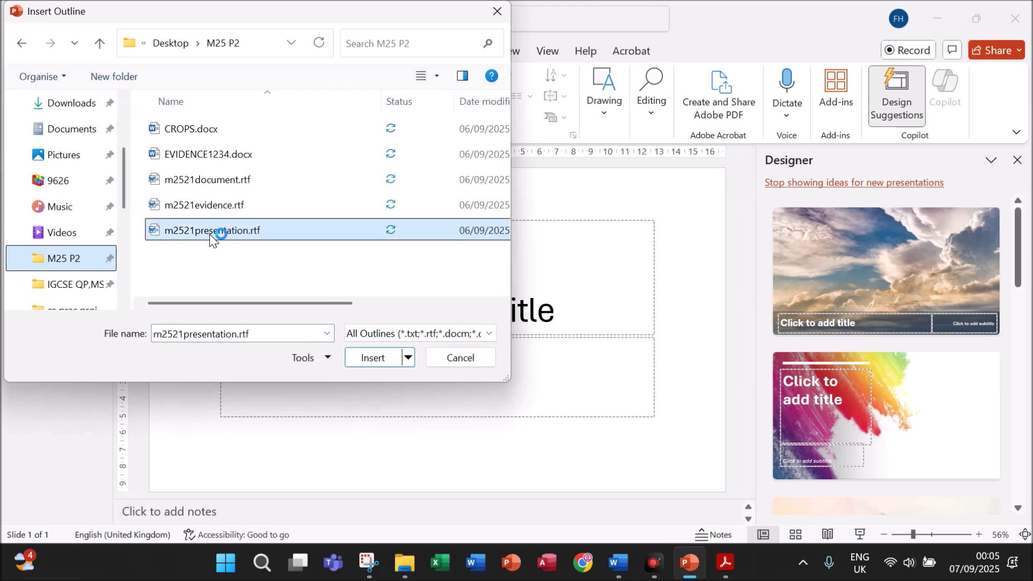
left_click(371, 356)
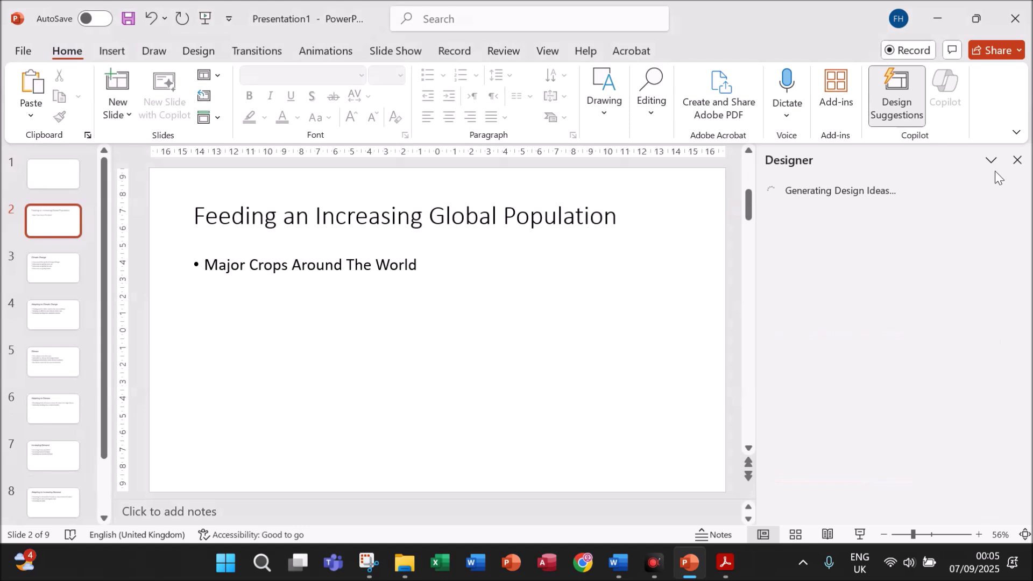
Step: Dismiss the design suggestions and delete the empty title slide at the start of the presentation
left_click(1018, 160)
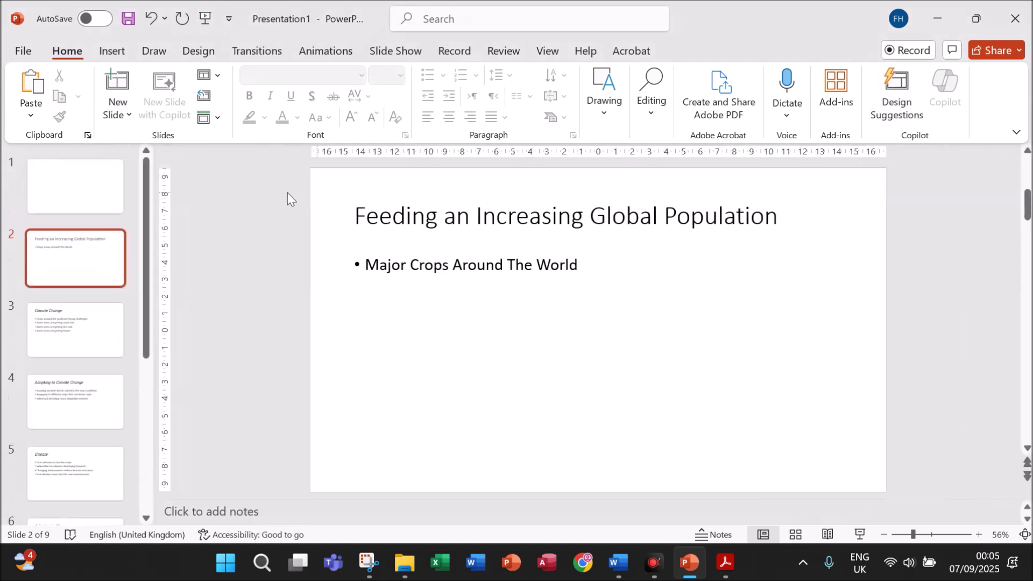
left_click(75, 186)
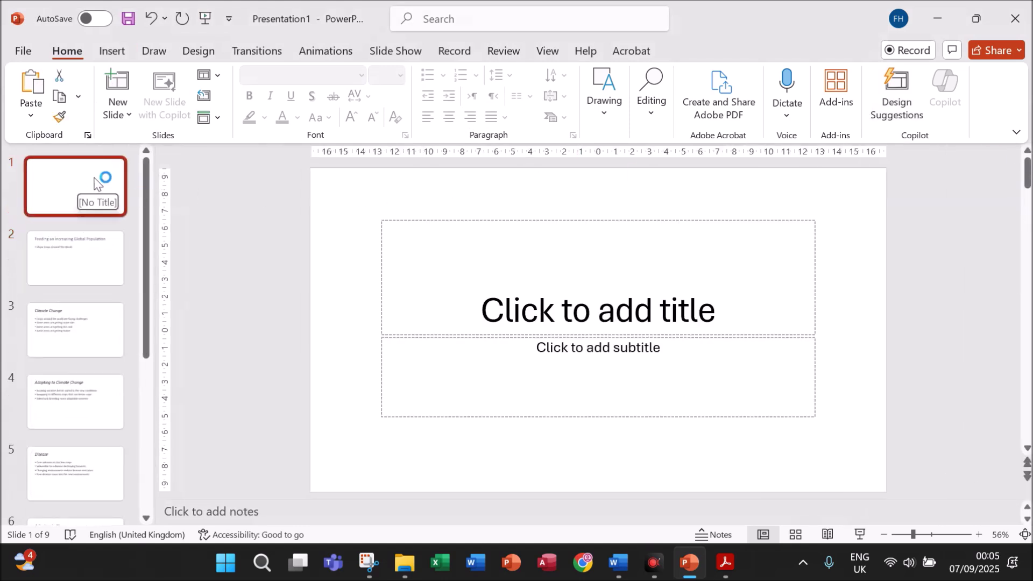
key("Delete")
scroll(76, 242, "down", 5)
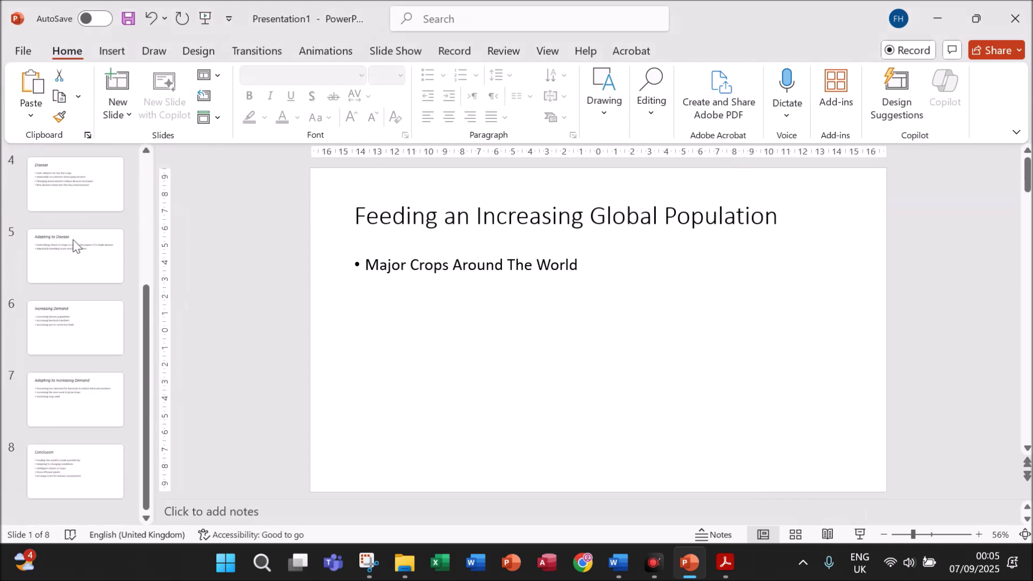
scroll(100, 473, "up", 5)
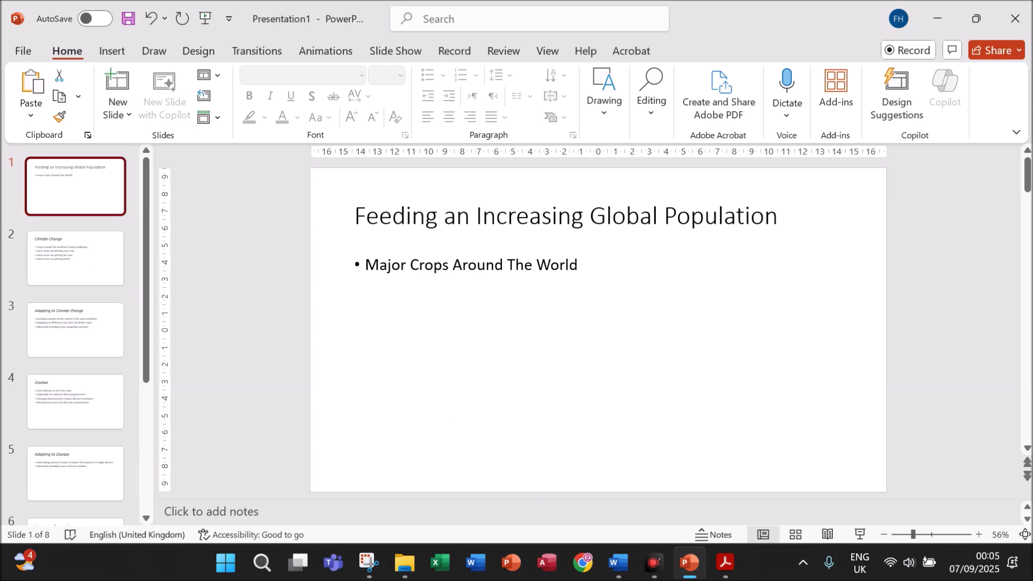
Step: Switch to the exam paper in Acrobat and read the bulleted-list requirement of question 20 and all of question 21
left_click(725, 563)
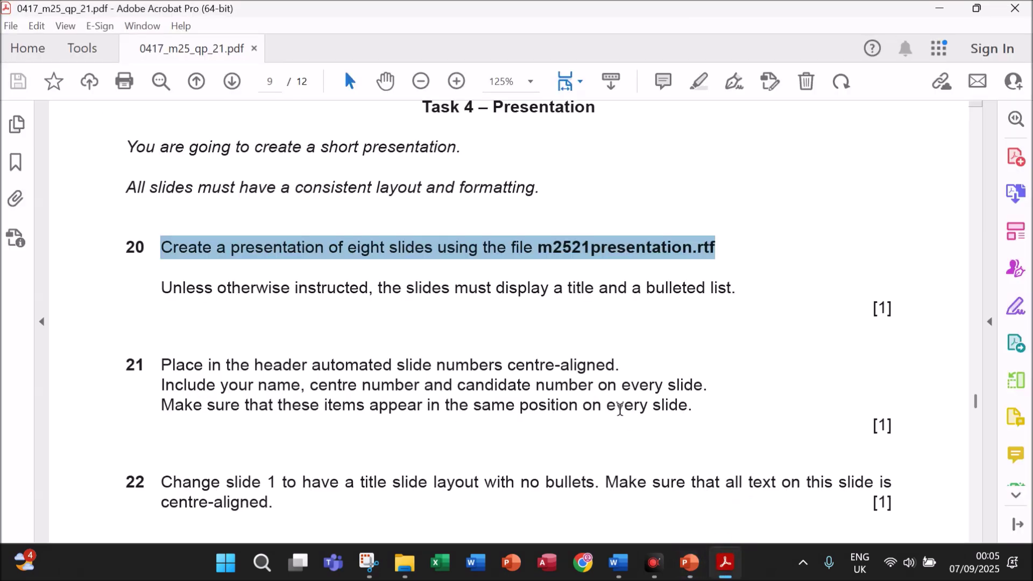
scroll(619, 409, "down", 3)
left_click_drag(379, 211, 736, 211)
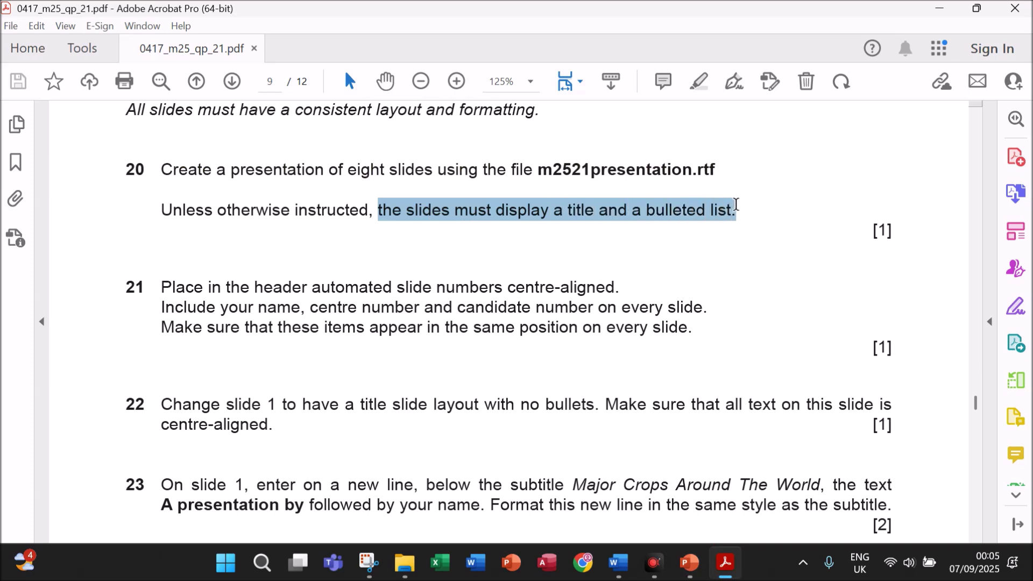
scroll(426, 332, "down", 1)
left_click(270, 262)
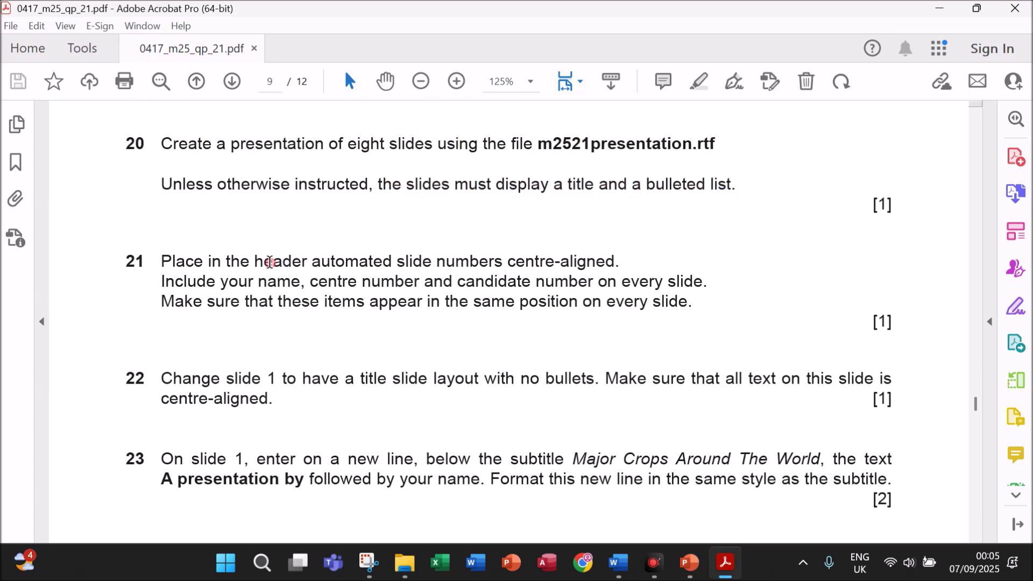
left_click_drag(239, 257, 618, 254)
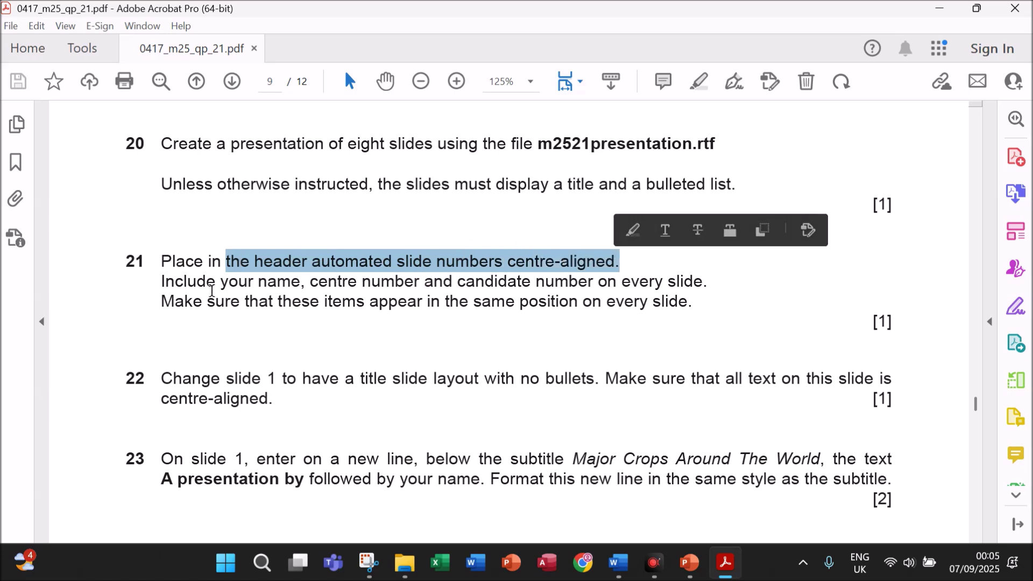
left_click_drag(221, 281, 707, 281)
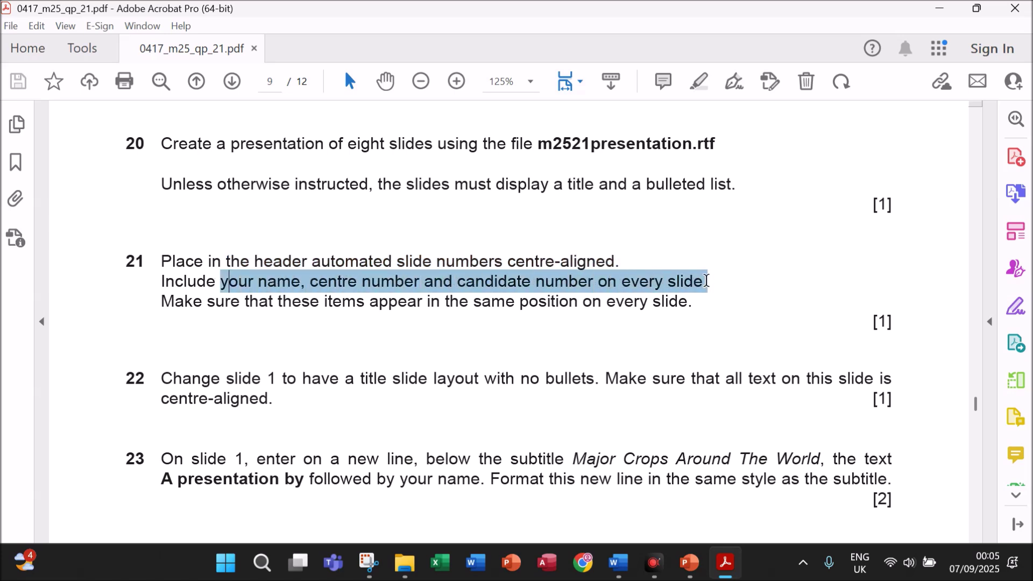
left_click_drag(278, 302, 693, 308)
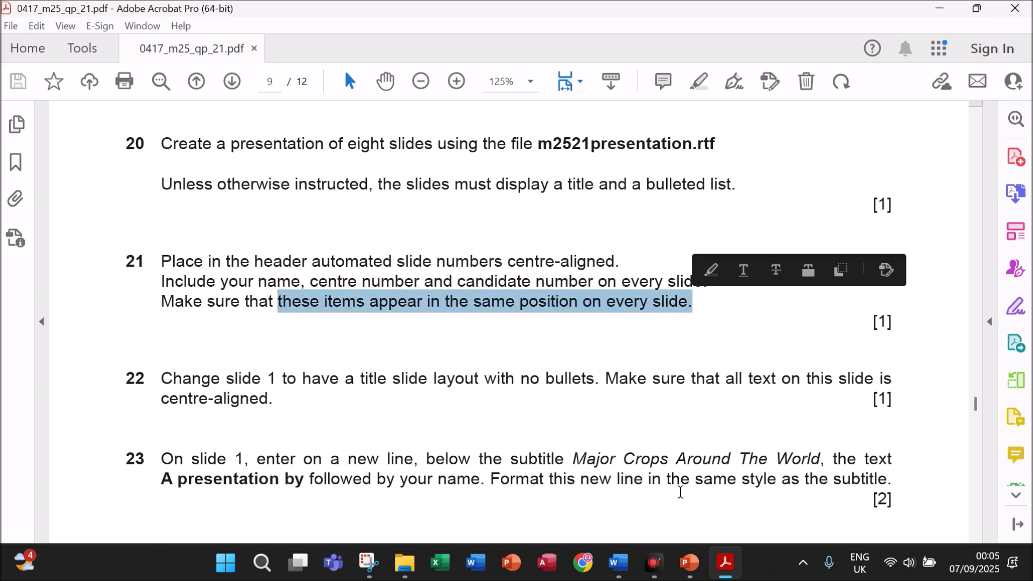
Step: Switch back to PowerPoint, open the Slide Master view and select the top-level master slide
mouse_move(700, 566)
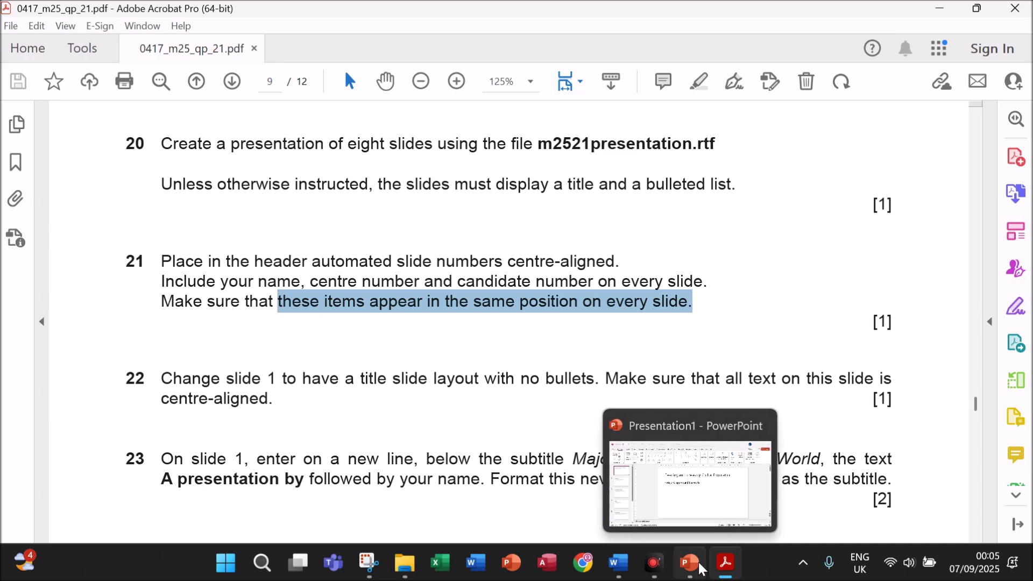
left_click(700, 566)
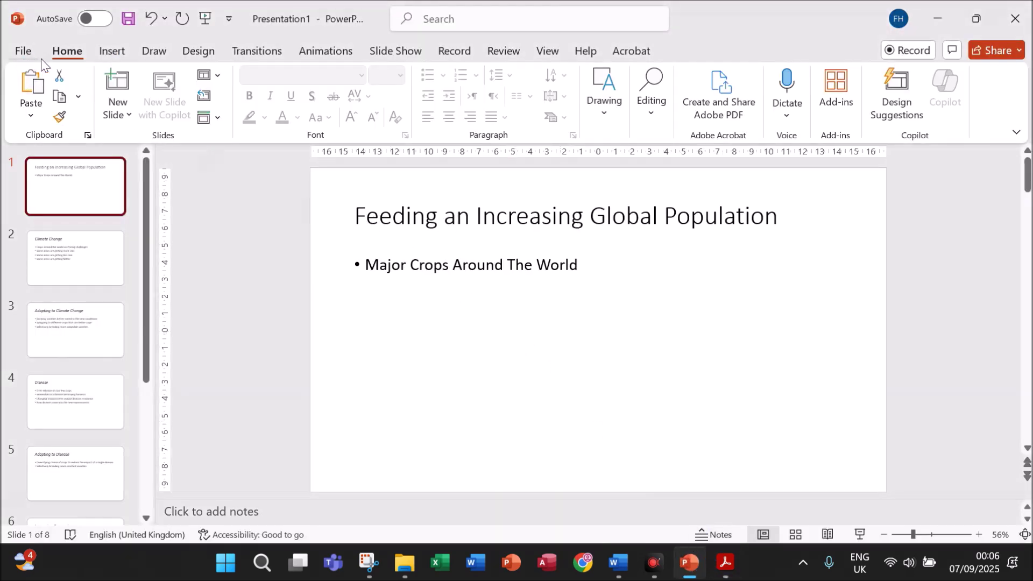
left_click(548, 51)
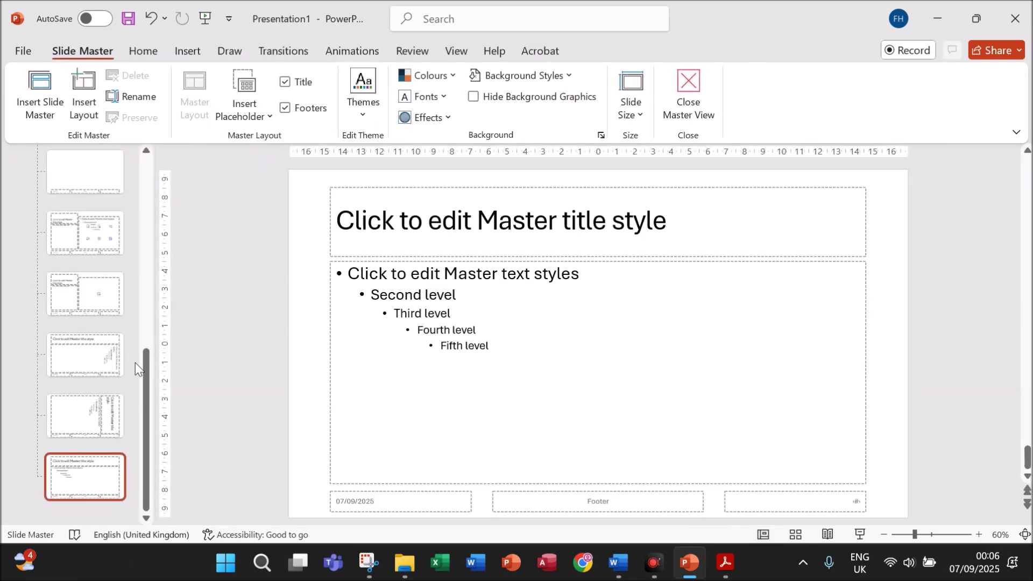
left_click_drag(145, 371, 157, 149)
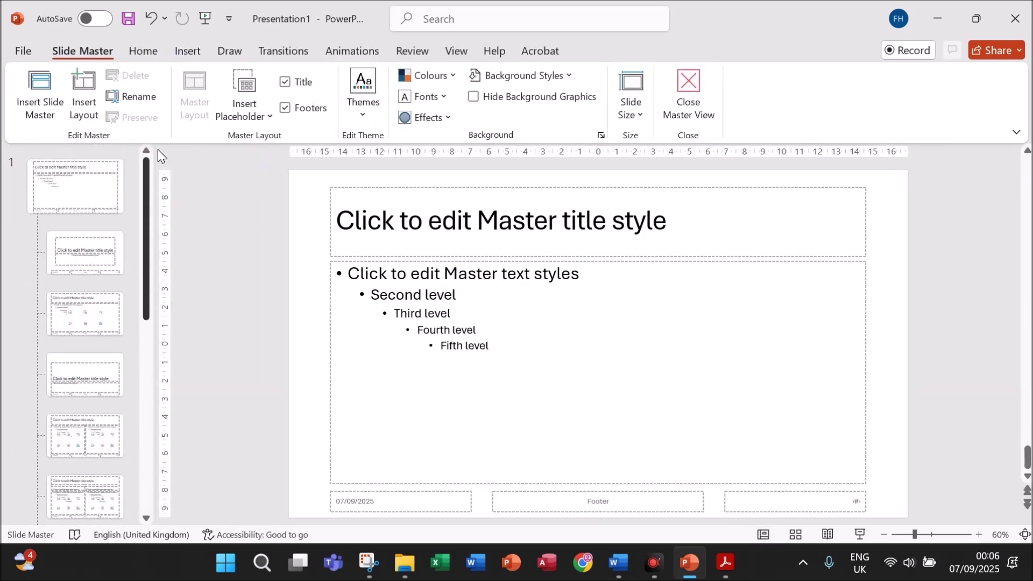
left_click(59, 188)
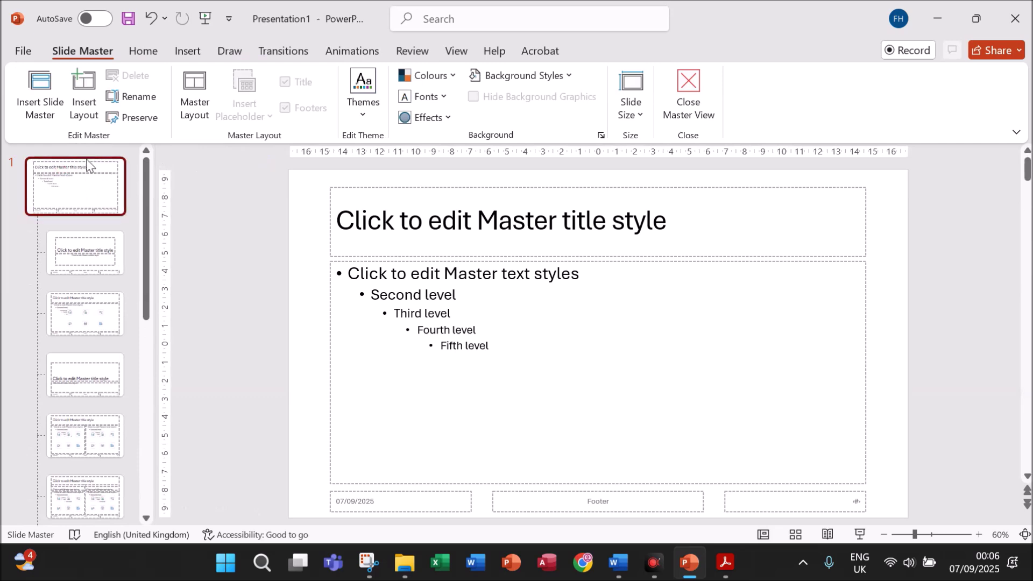
Step: Delete the date, footer and slide number placeholders from the bottom of the master slide
left_click(330, 504)
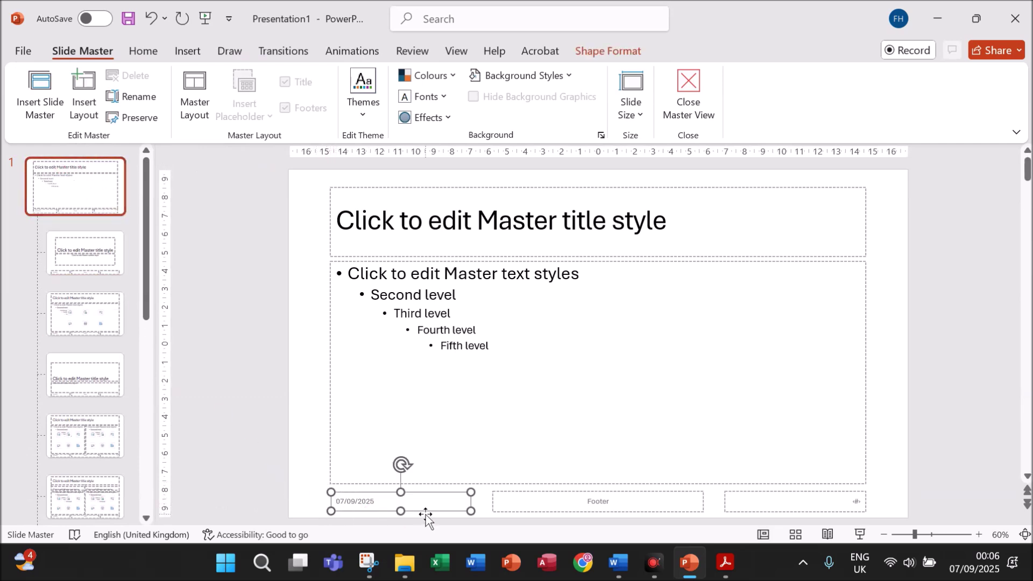
key("Delete")
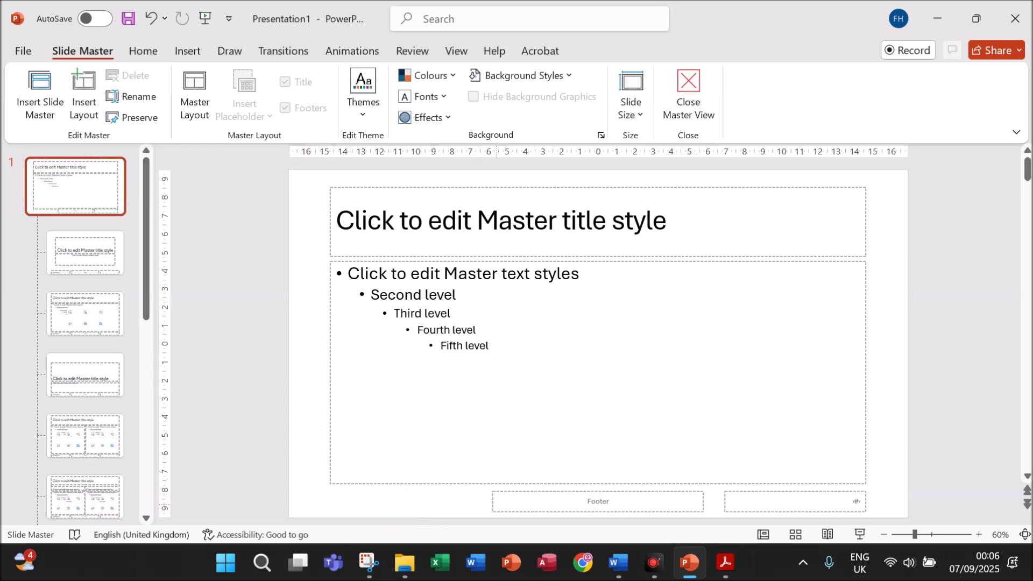
left_click(492, 502)
key("Delete")
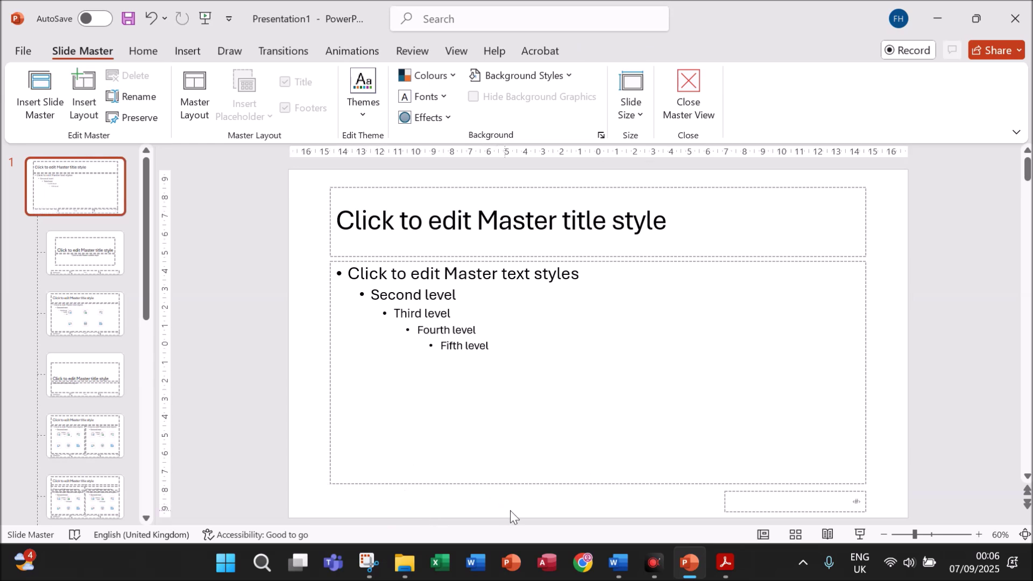
left_click(737, 514)
key("Delete")
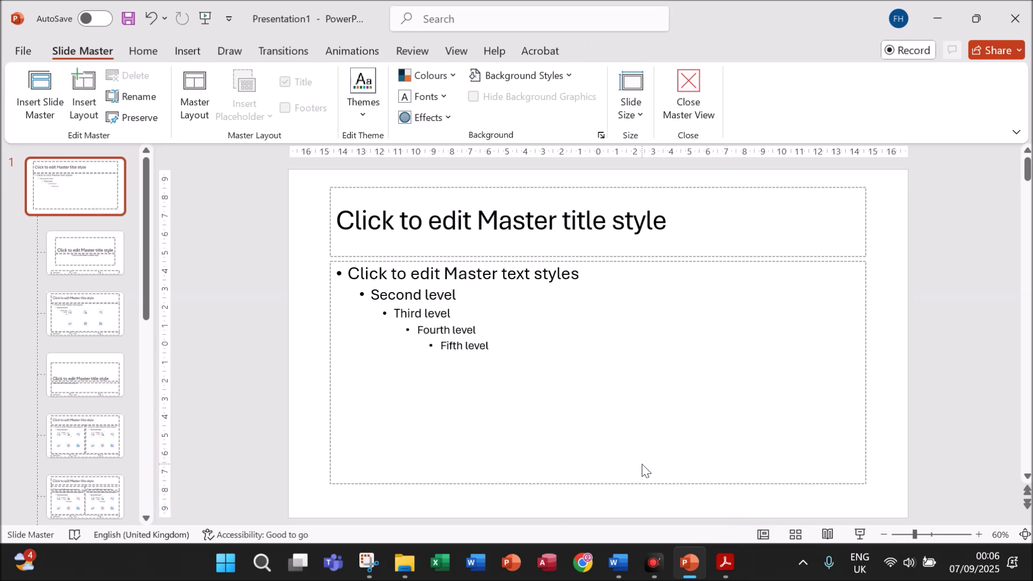
Step: Lower the top edge of the master title placeholder slightly to make room for a header
left_click(587, 188)
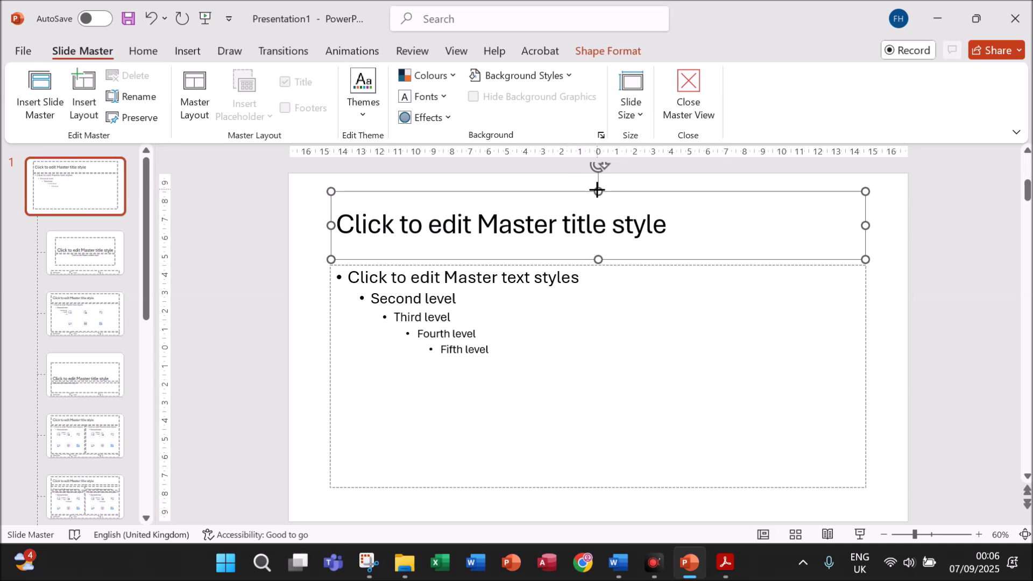
left_click_drag(598, 191, 598, 202)
left_click(641, 191)
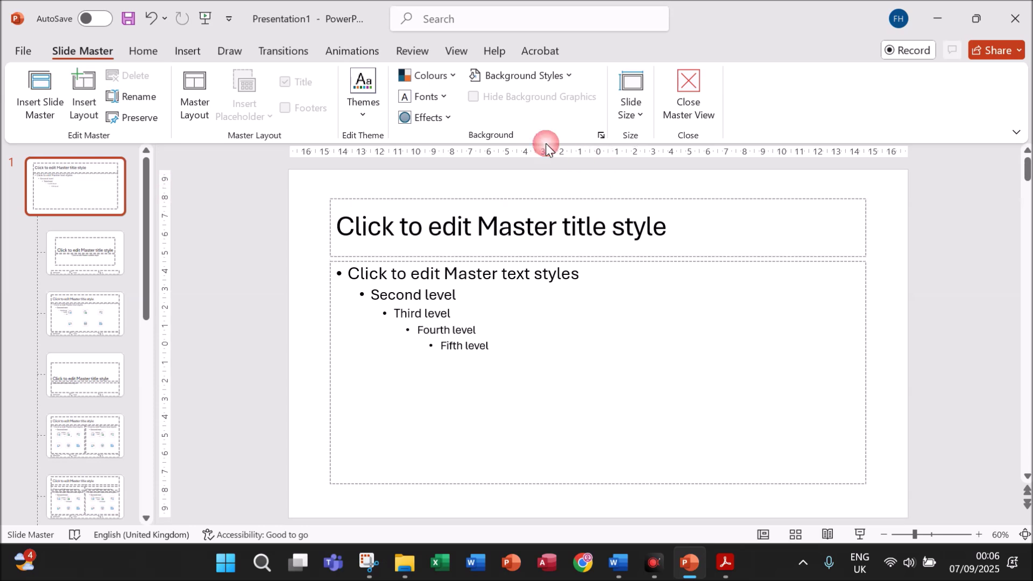
Step: Insert a small text box above the title on the master slide and place an automatic slide number in it
left_click(201, 50)
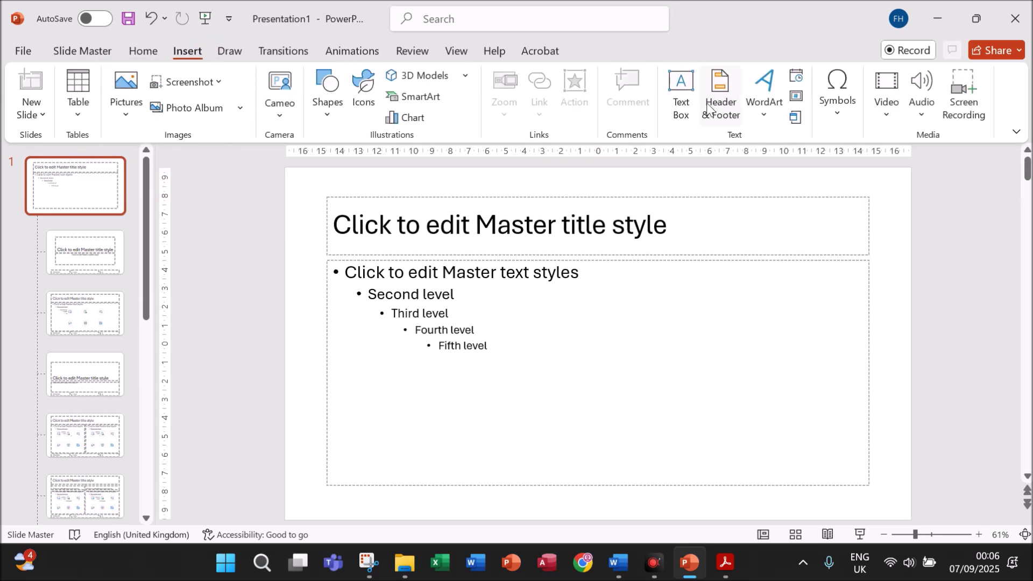
left_click(680, 96)
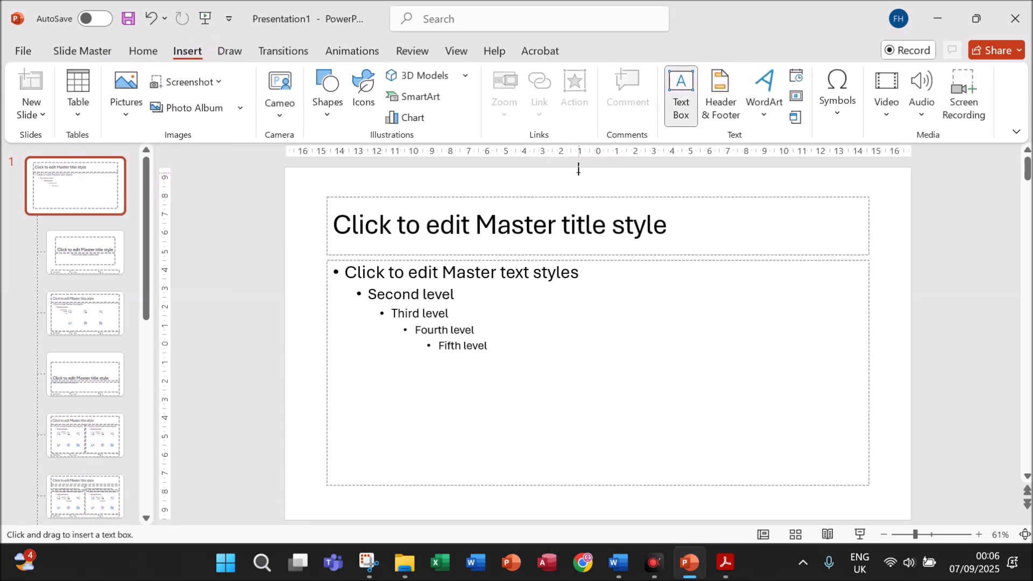
left_click_drag(576, 172, 607, 196)
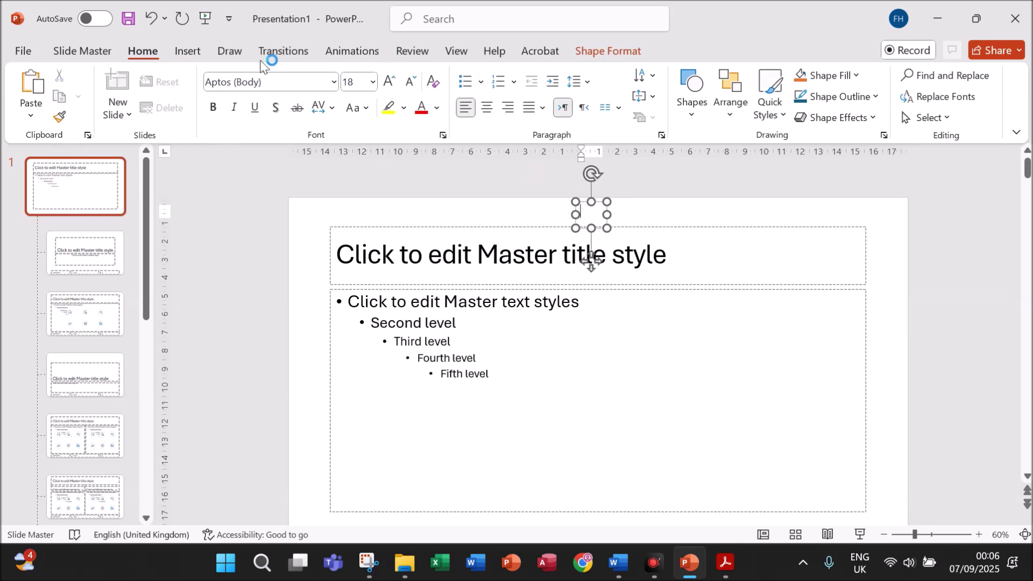
left_click(197, 54)
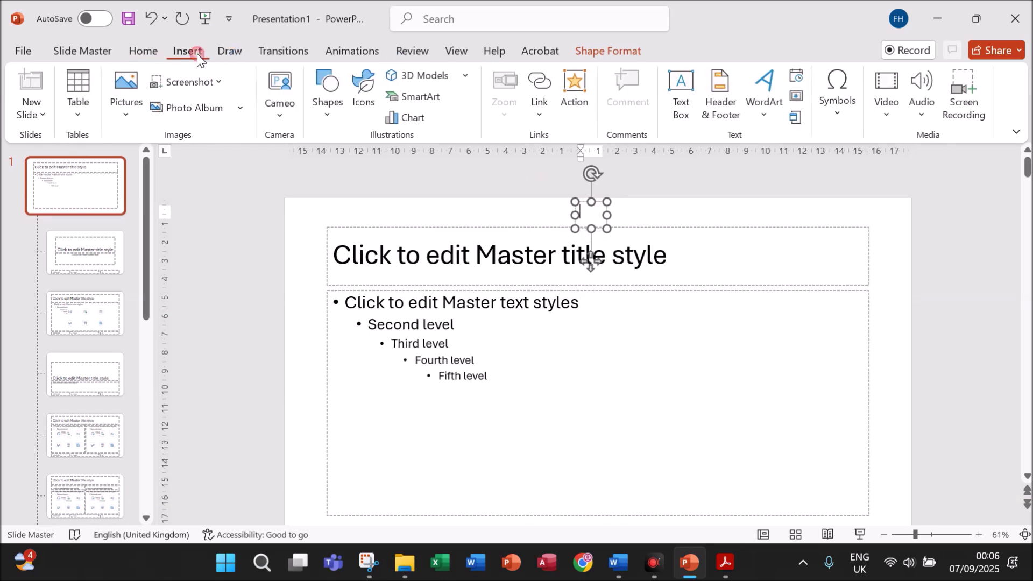
left_click(797, 97)
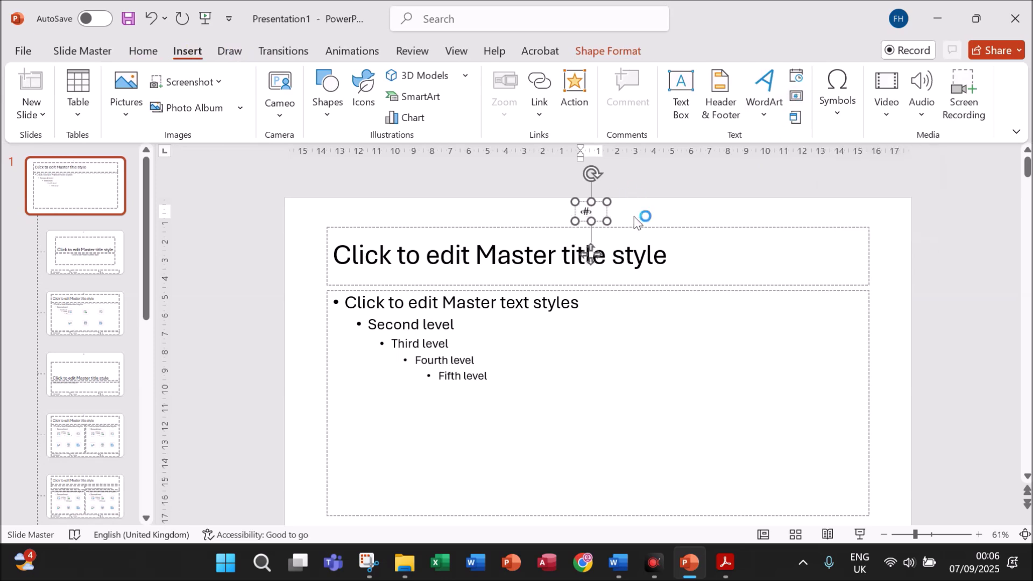
left_click(575, 200)
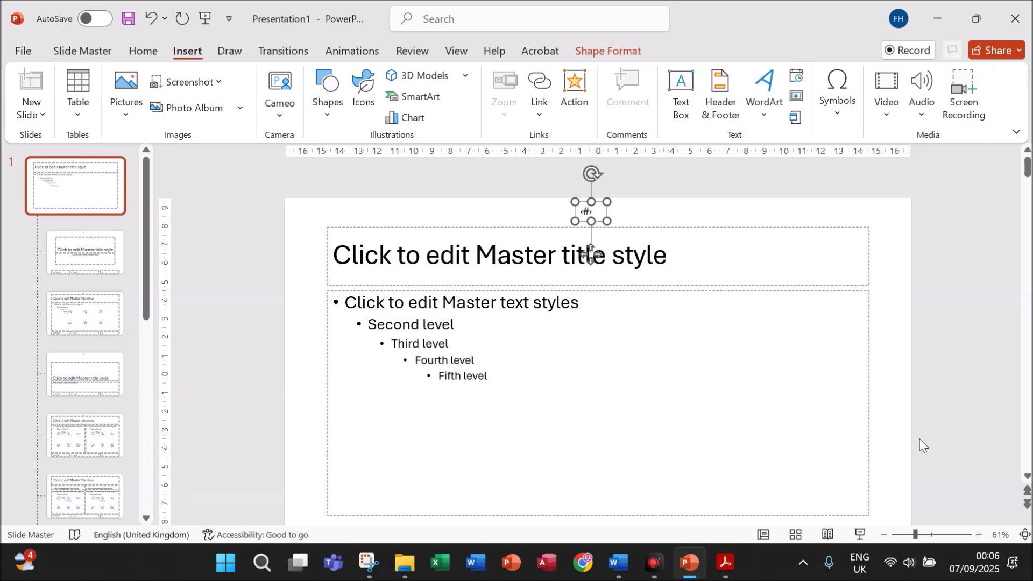
Step: Add a text box at the master slide's bottom-left corner containing "Name" followed by the centre number and candidate number, separated by commas
left_click(1028, 475)
left_click(1028, 475)
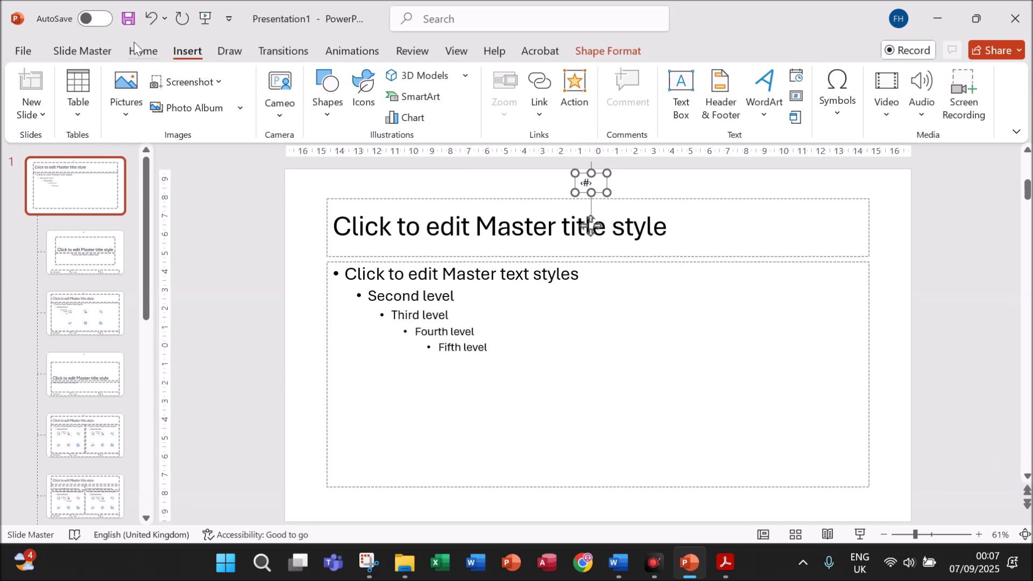
left_click(683, 88)
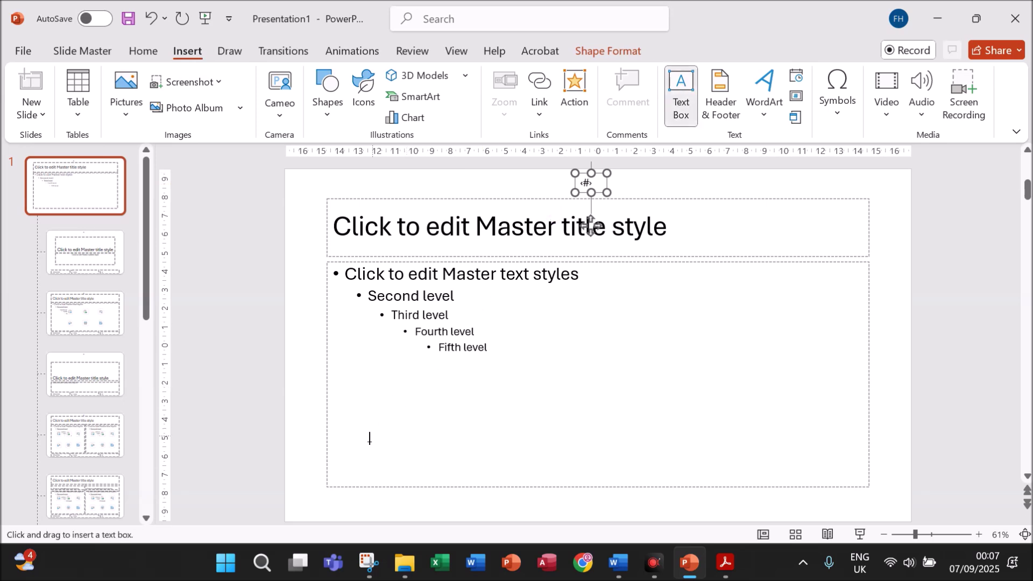
left_click_drag(292, 496, 471, 516)
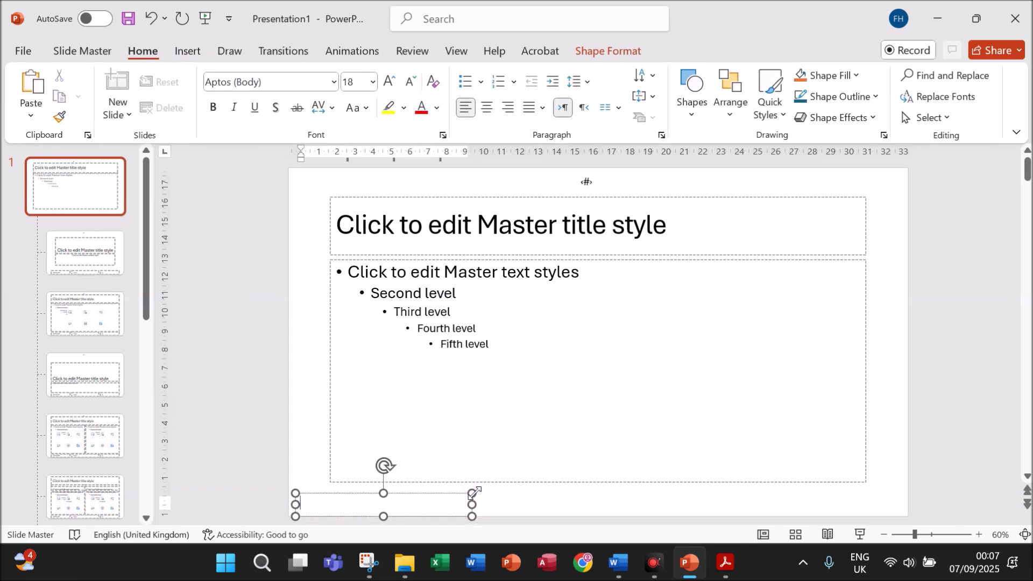
type("Name,ZZ123,1234")
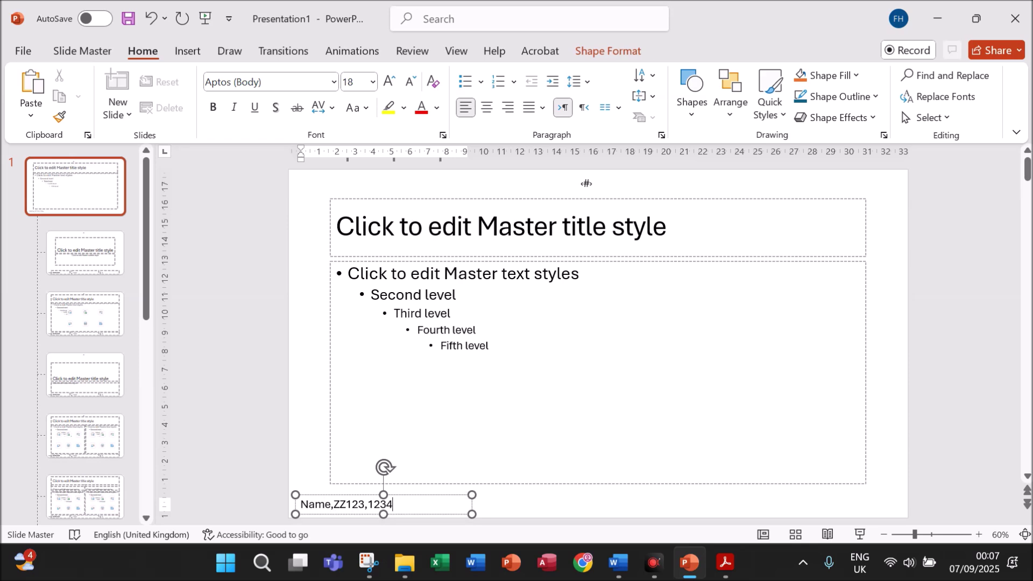
left_click(525, 502)
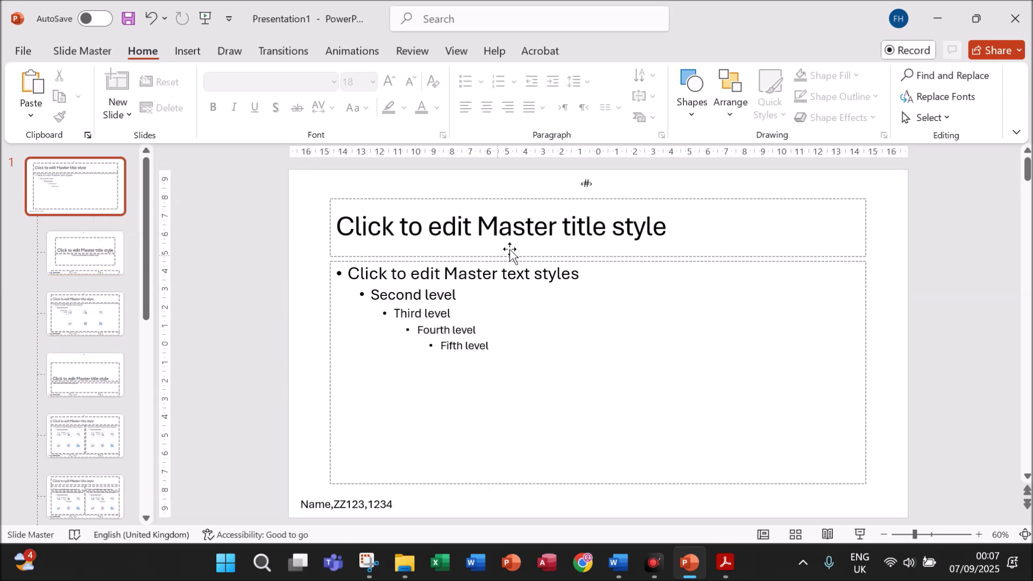
Step: Move the slide number text box to the horizontal centre of the master slide, above the title
left_click(586, 183)
left_click_drag(593, 184, 606, 202)
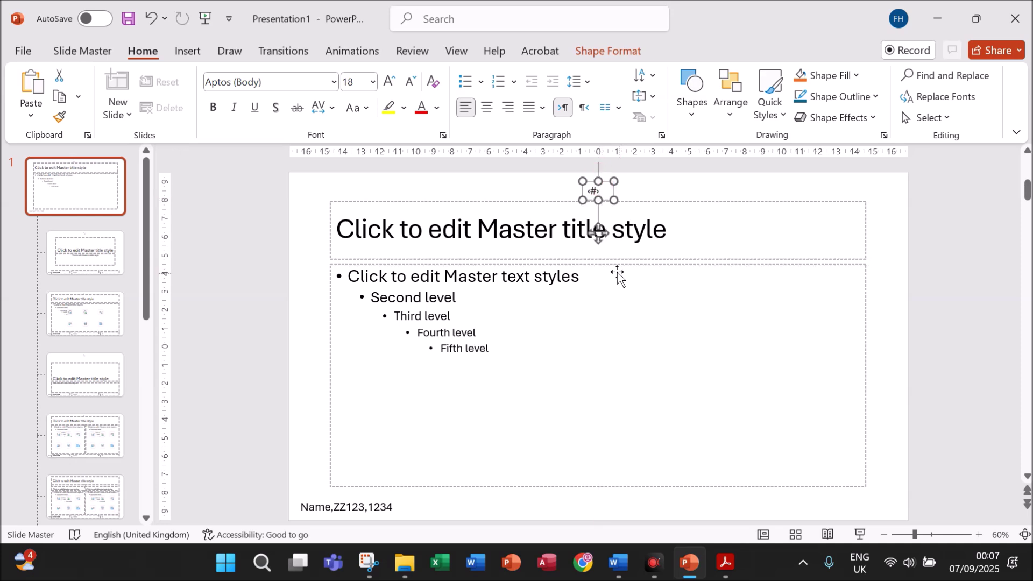
left_click(731, 193)
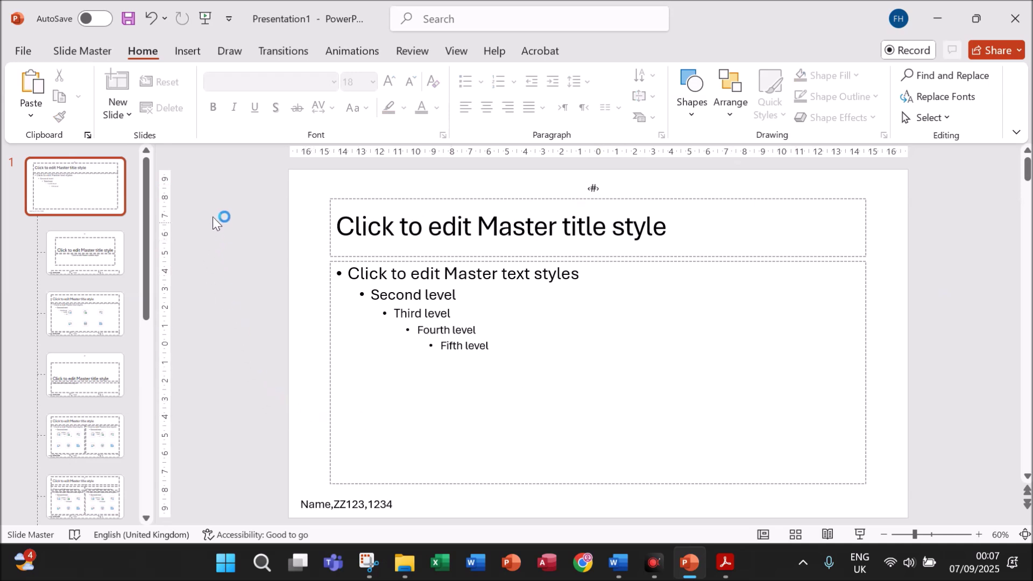
Step: Return to the Normal view and check the slide number and candidate details on the first few slides
left_click(453, 52)
left_click(44, 93)
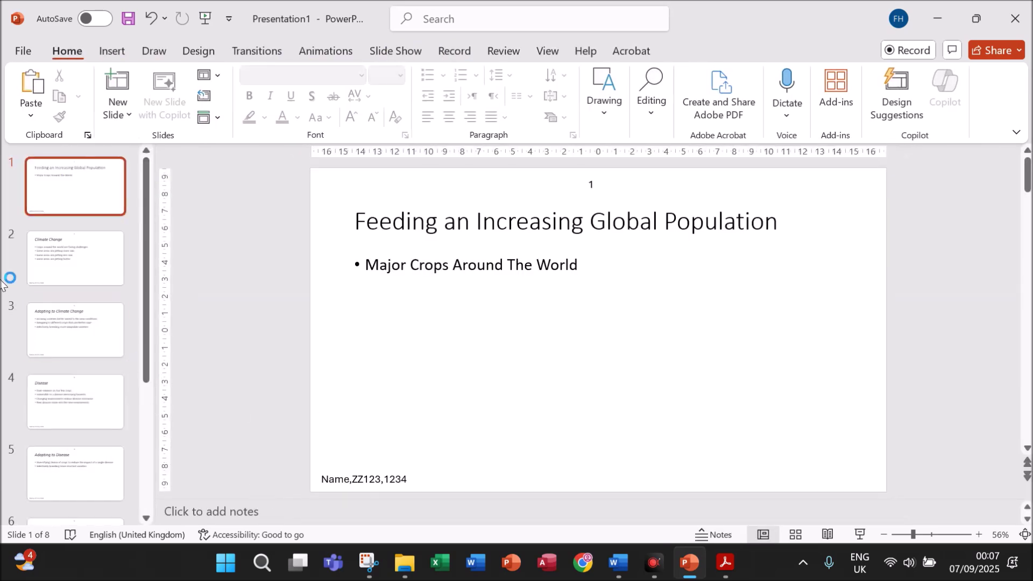
left_click(86, 264)
left_click(76, 344)
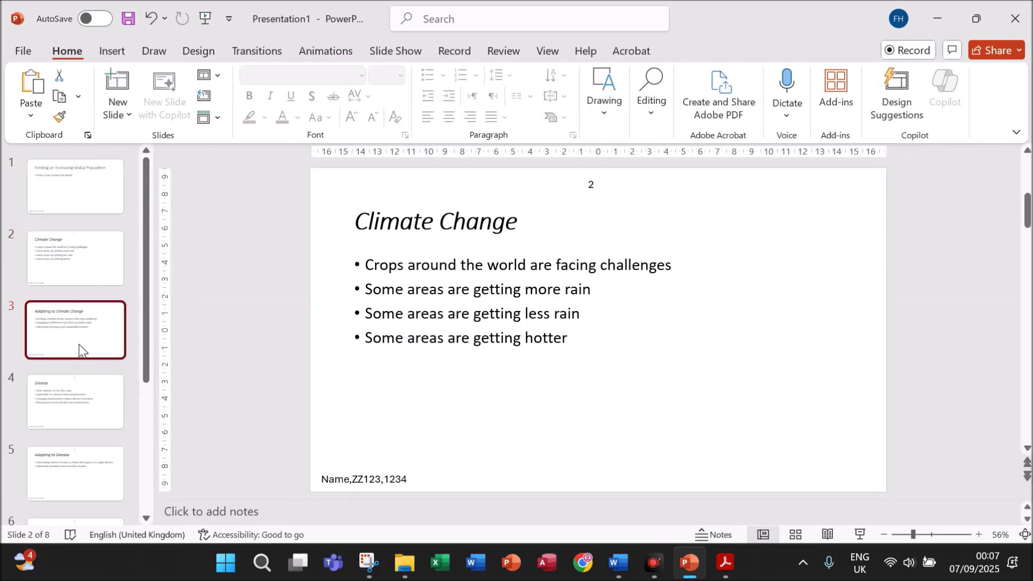
left_click(83, 405)
left_click(85, 212)
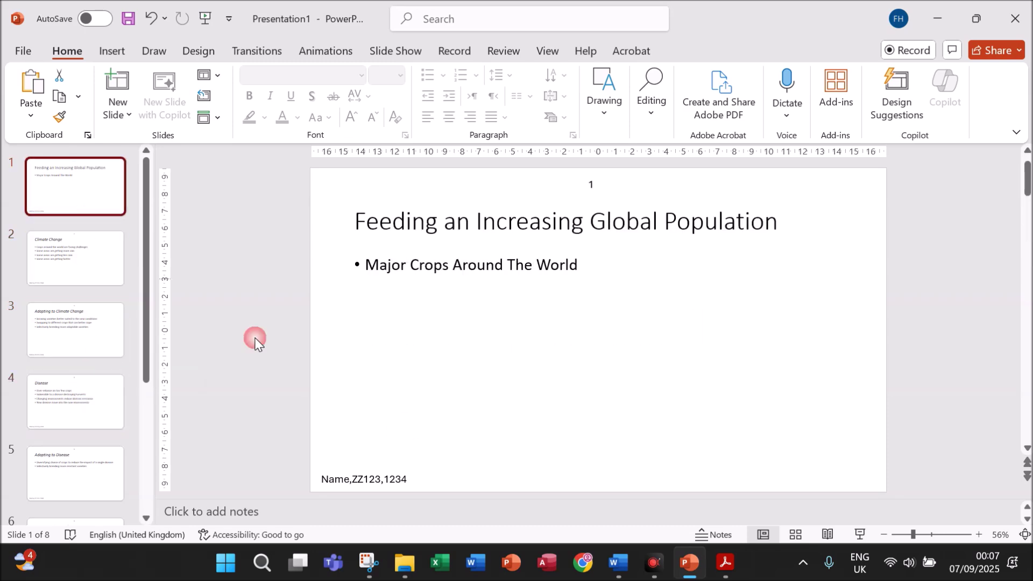
Step: Switch to the exam paper in Acrobat and read the slide 1 layout requirement of question 22
left_click(727, 563)
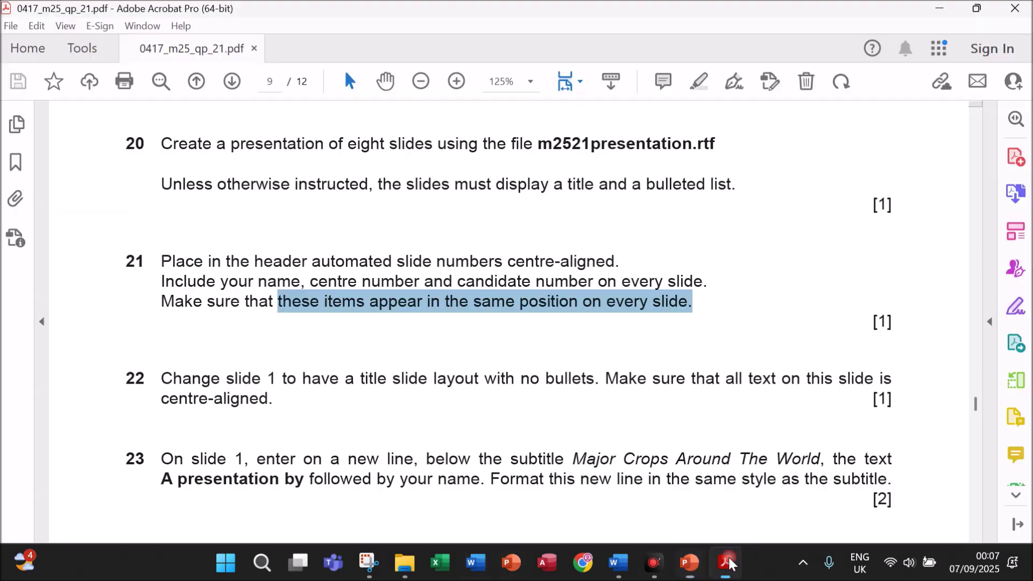
scroll(538, 425, "down", 3)
left_click_drag(283, 300, 347, 319)
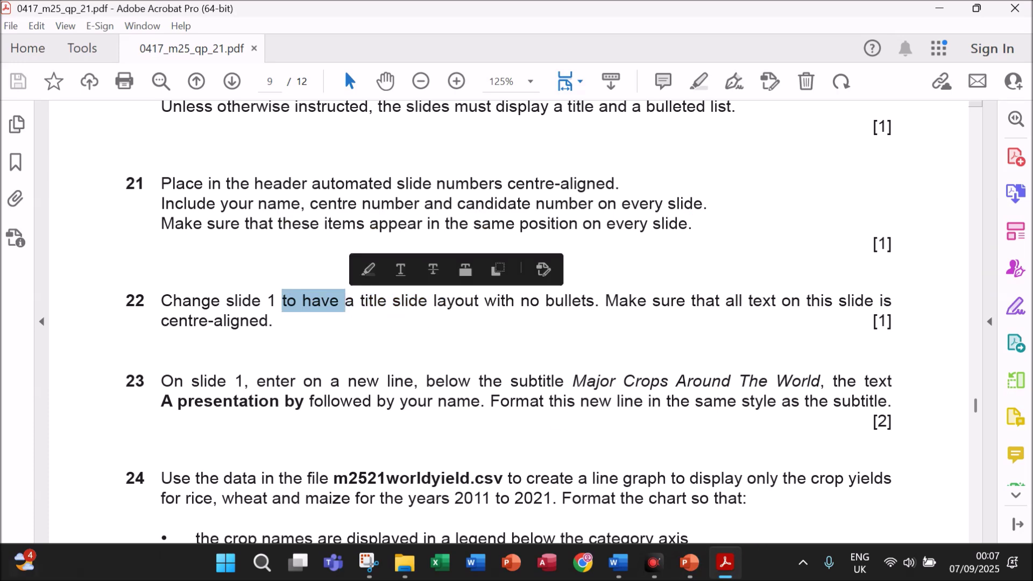
Step: Switch back to PowerPoint, apply the Title Slide layout to slide 1 and dismiss the Designer suggestions
left_click(689, 563)
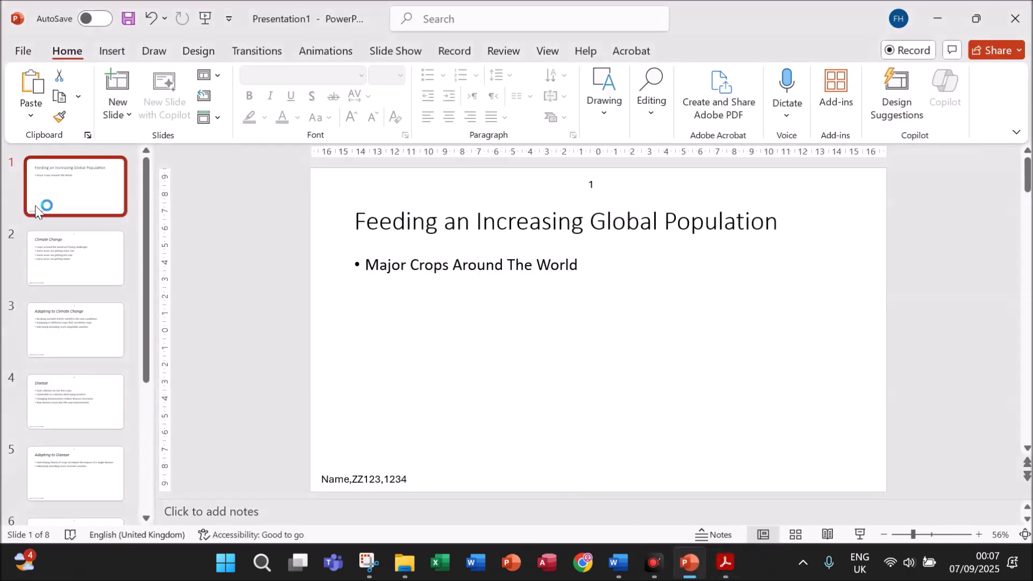
left_click(79, 193)
right_click(79, 194)
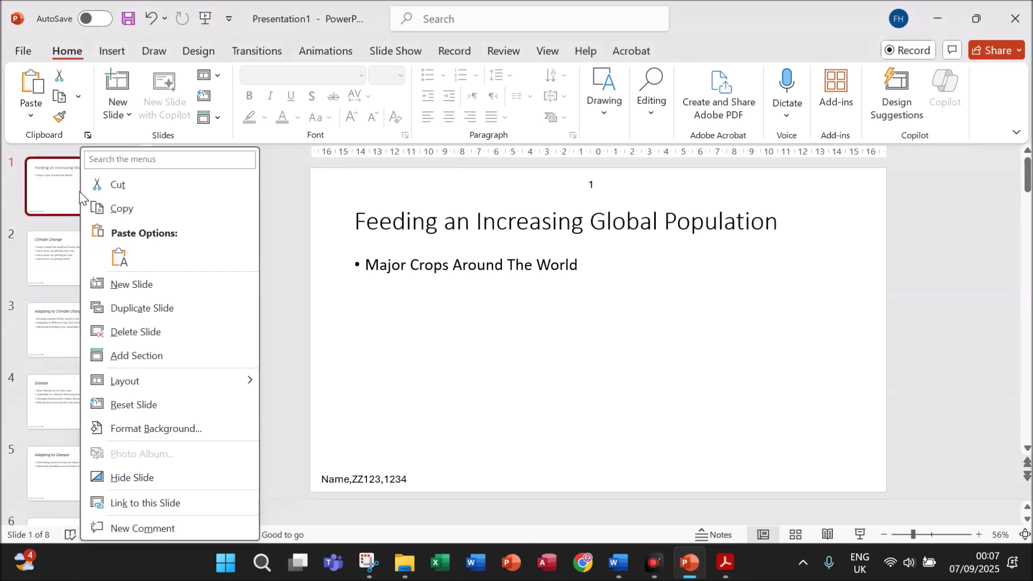
left_click(188, 381)
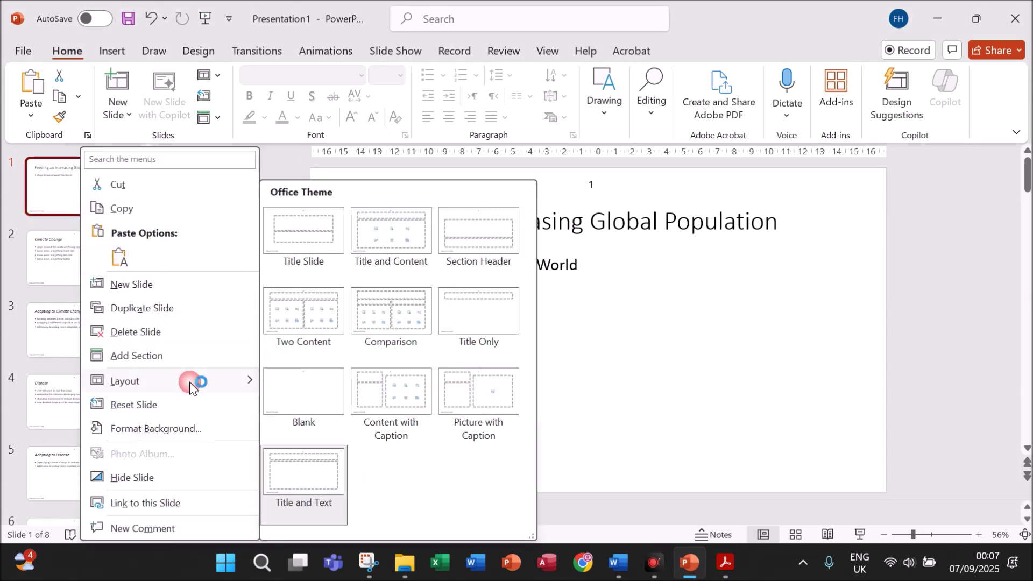
left_click(296, 248)
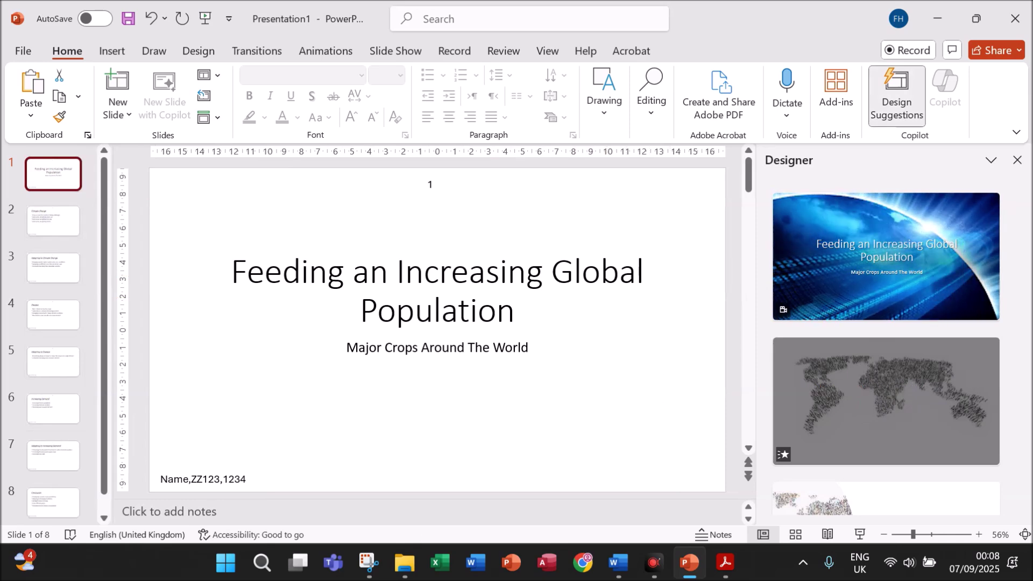
left_click(1017, 159)
Step: Switch to the exam paper in Acrobat and copy the text "A presentation by" from question 23
left_click(724, 563)
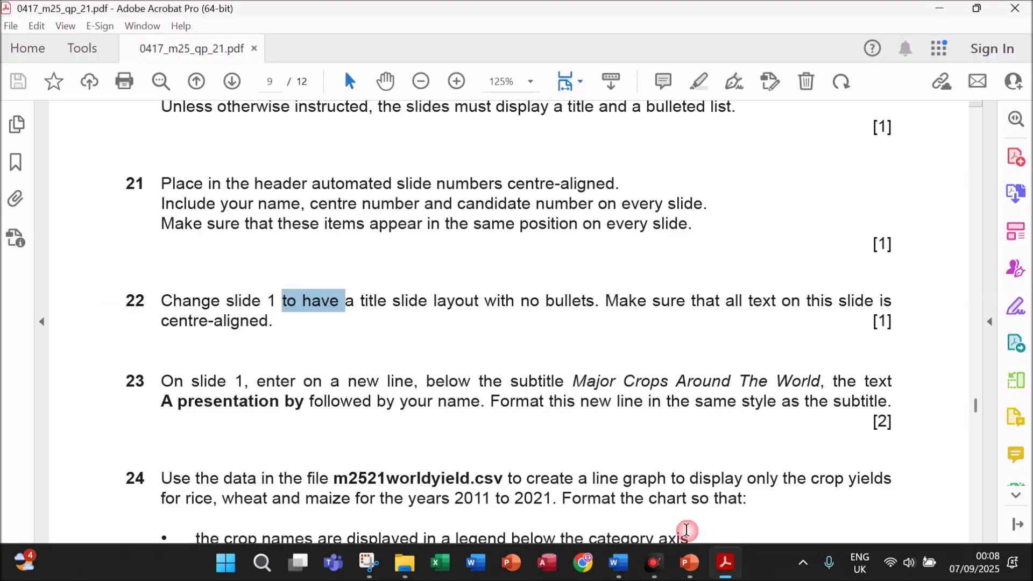
scroll(536, 448, "down", 3)
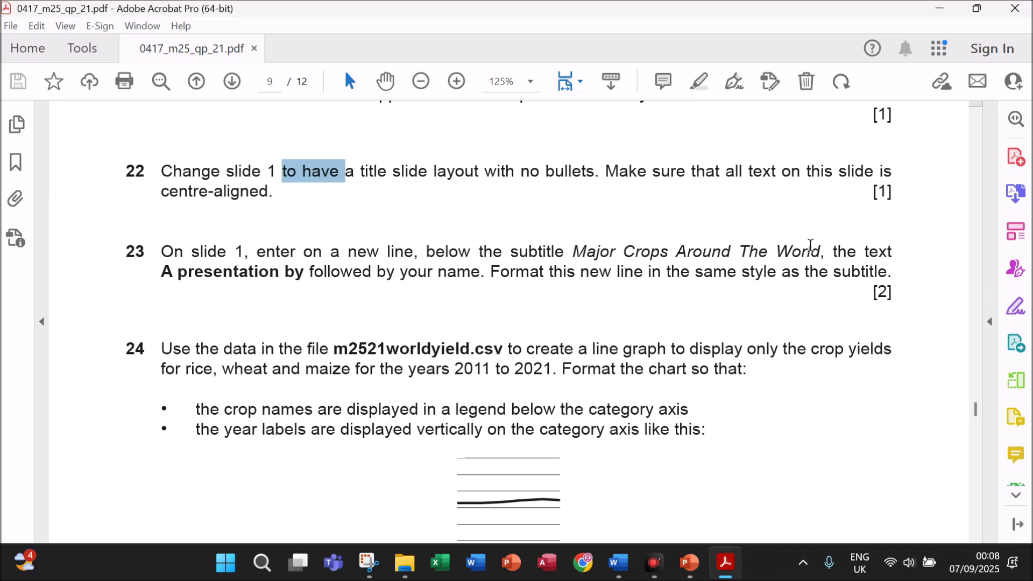
left_click_drag(162, 272, 287, 271)
key("ctrl+c")
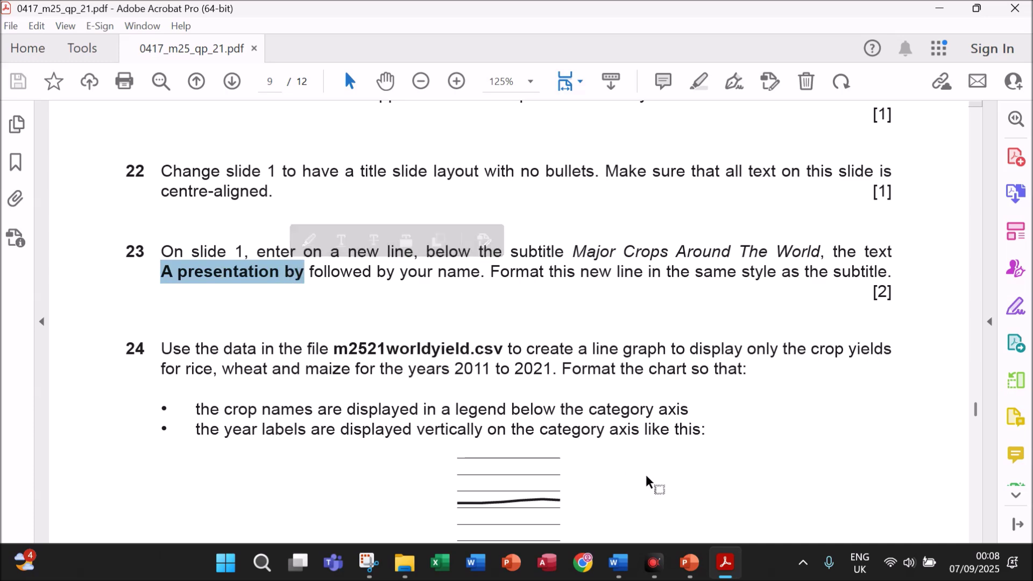
Step: Switch back to PowerPoint and add the line "A presentation by Name" below the subtitle on slide 1, using the copied text
left_click(681, 548)
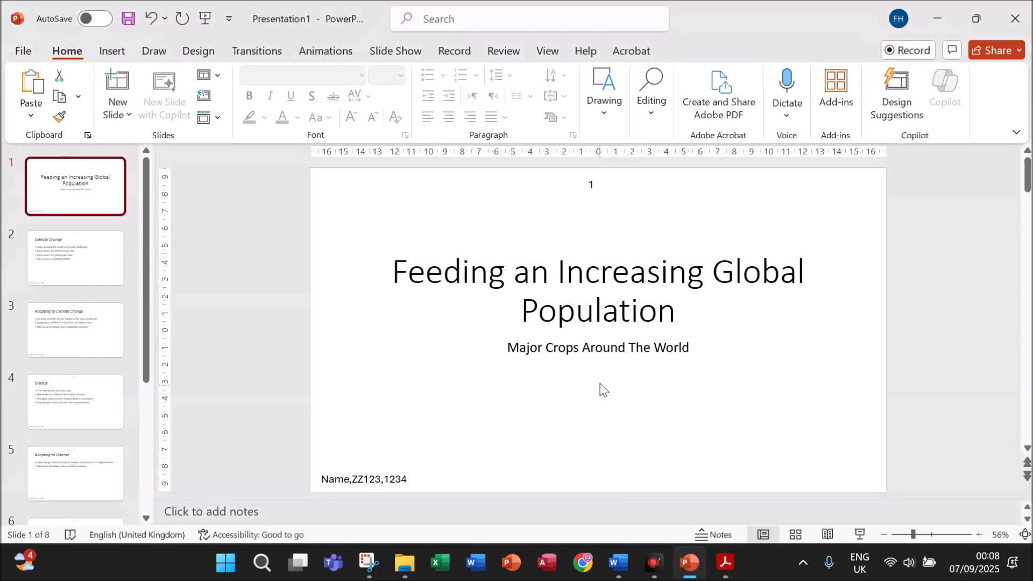
left_click(583, 348)
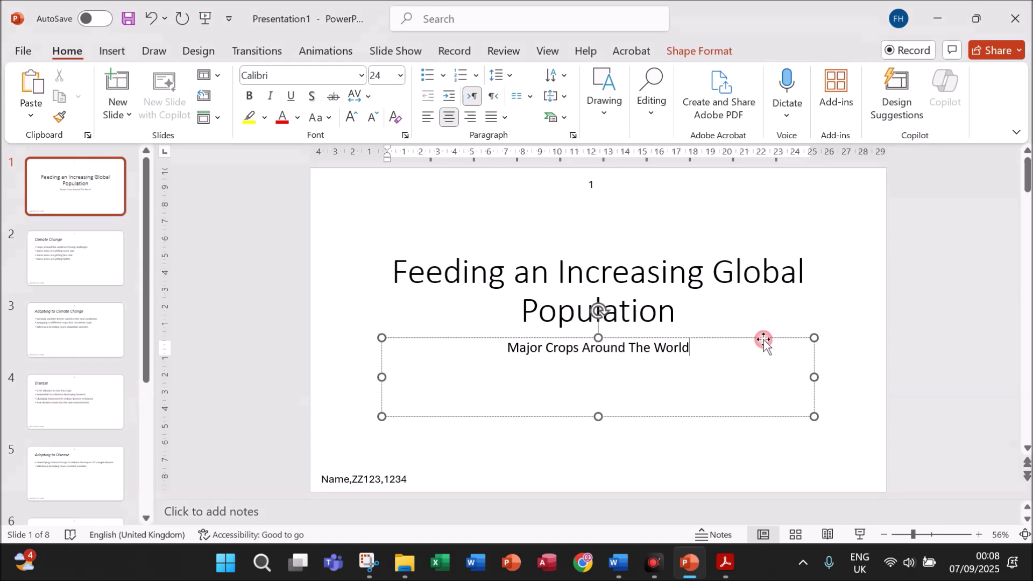
key("Return")
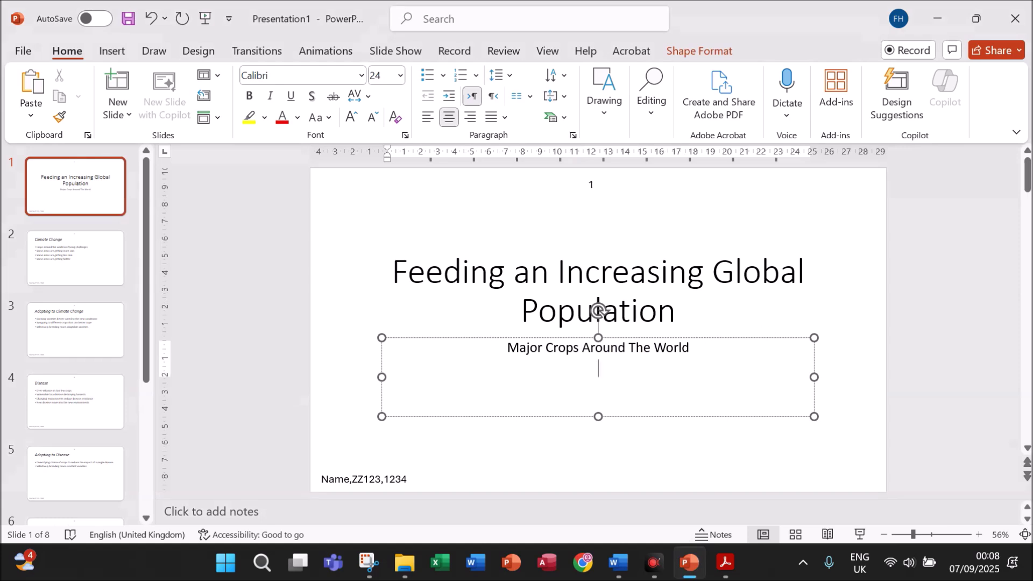
key("ctrl+v")
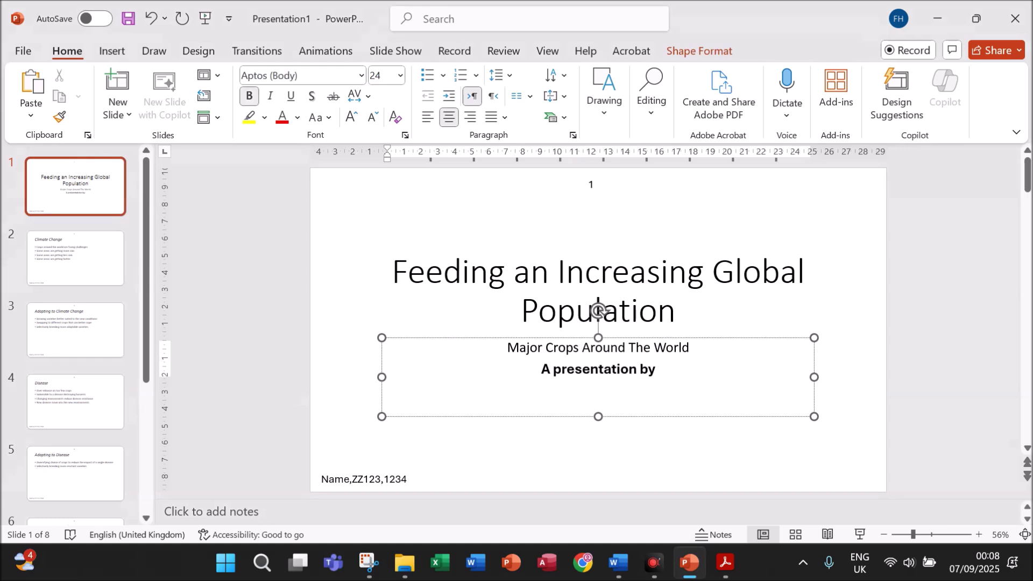
type("Name")
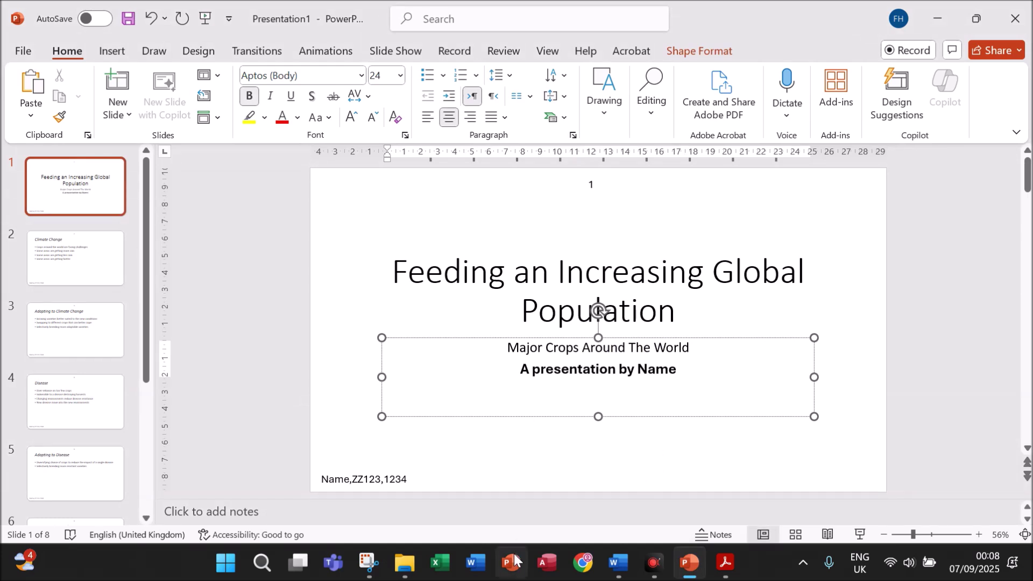
Step: Switch to the exam paper in Acrobat and read how question 23 wants the new line formatted
left_click(725, 563)
left_click(516, 274)
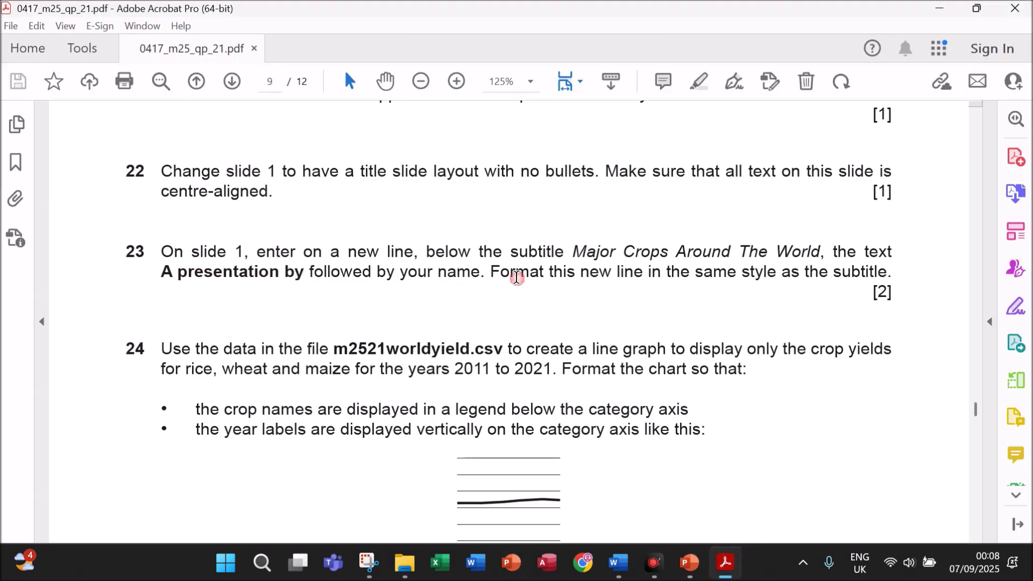
left_click_drag(490, 271, 861, 263)
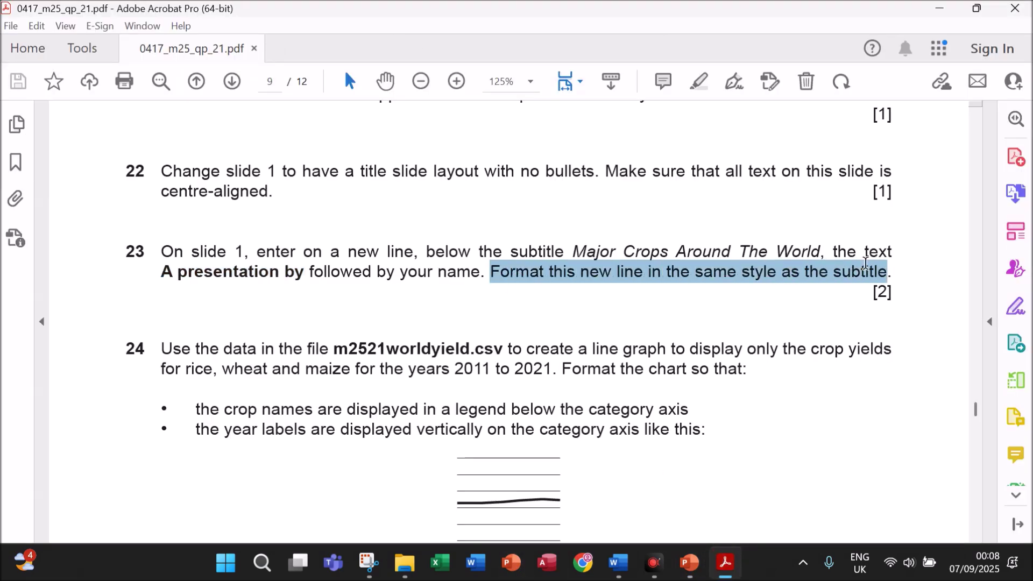
Step: Switch back to PowerPoint and copy the formatting of "Major Crops Around The World" onto the "A presentation by Name" line with Format Painter
left_click(688, 563)
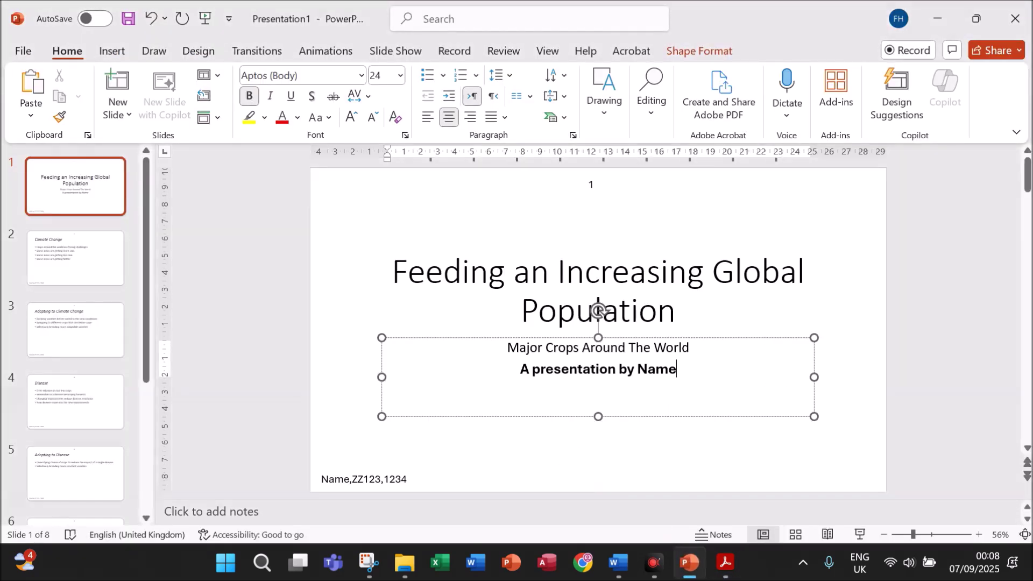
key("ctrl+shift+Right")
key("ctrl+shift+Right")
key("ctrl+shift+Right")
key("ctrl+shift+Right")
key("ctrl+shift+Right")
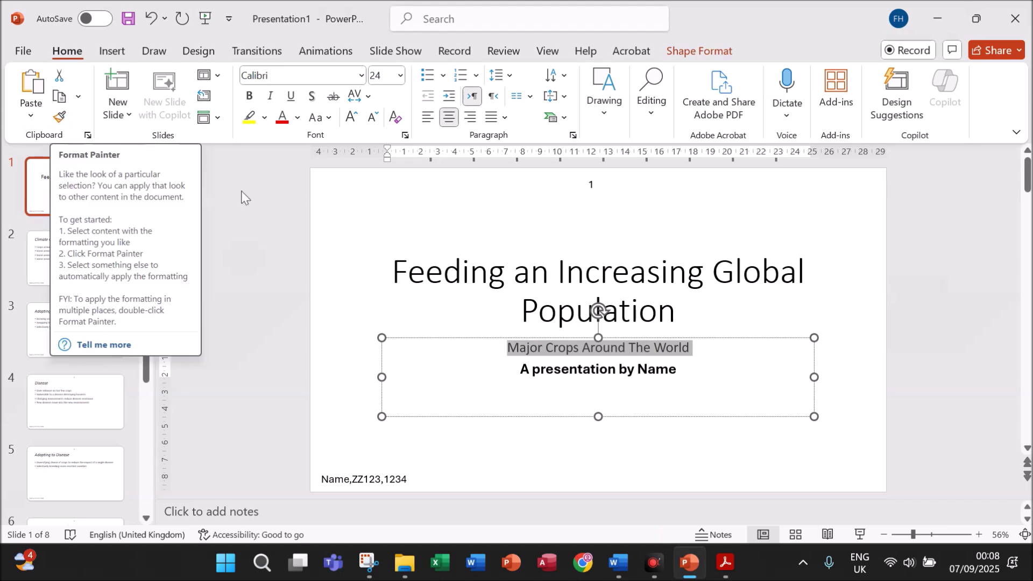
left_click(60, 118)
left_click_drag(518, 371, 675, 370)
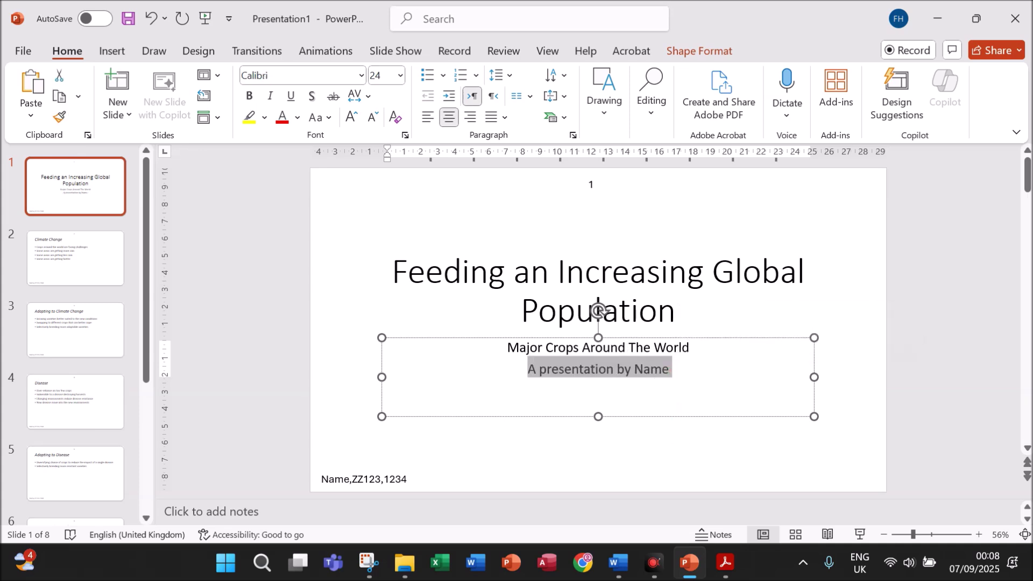
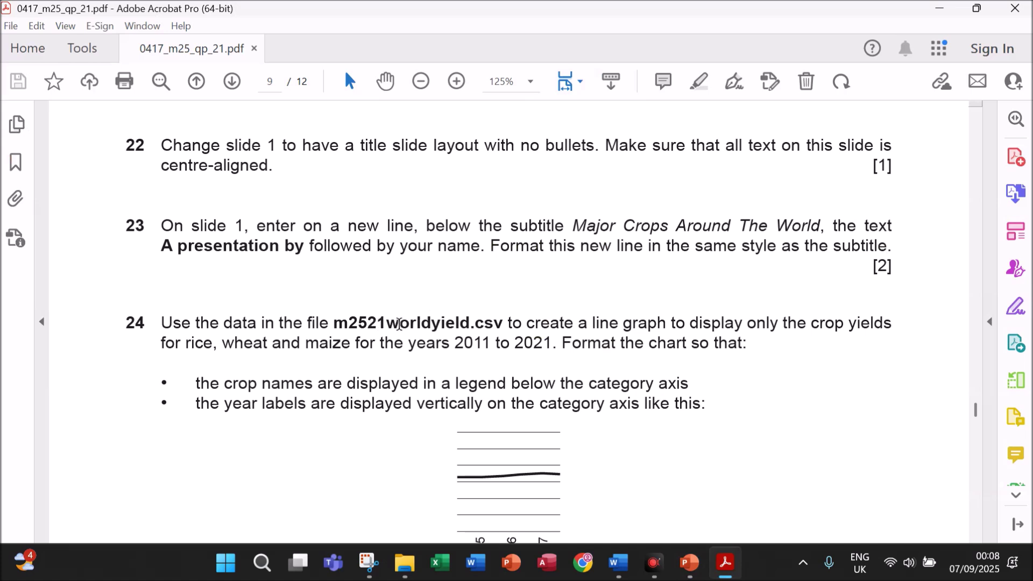
Step: Read question 24 of the exam paper for the data file, the graph type and the chart formatting it requires
left_click_drag(395, 320, 550, 347)
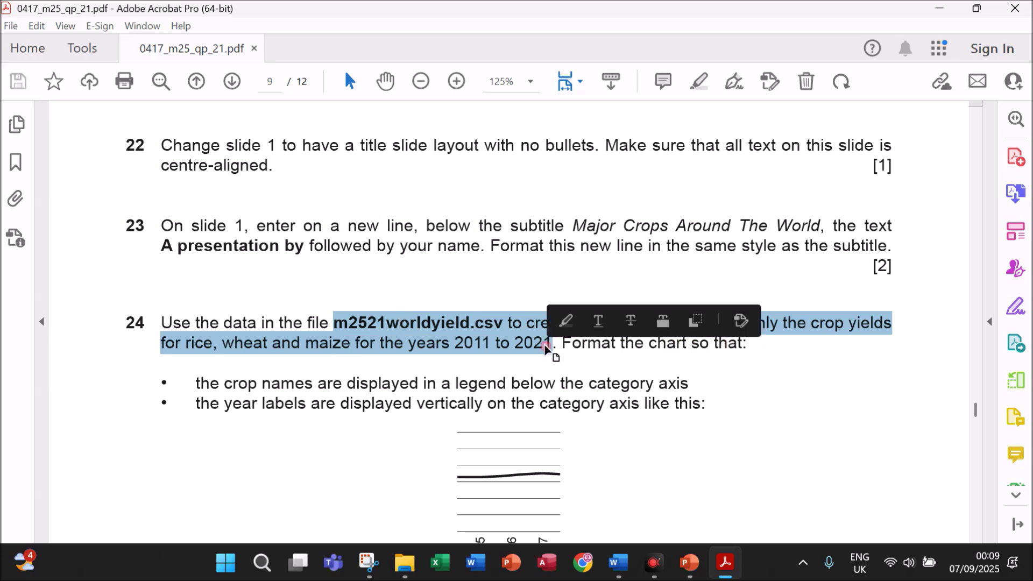
scroll(425, 357, "down", 2)
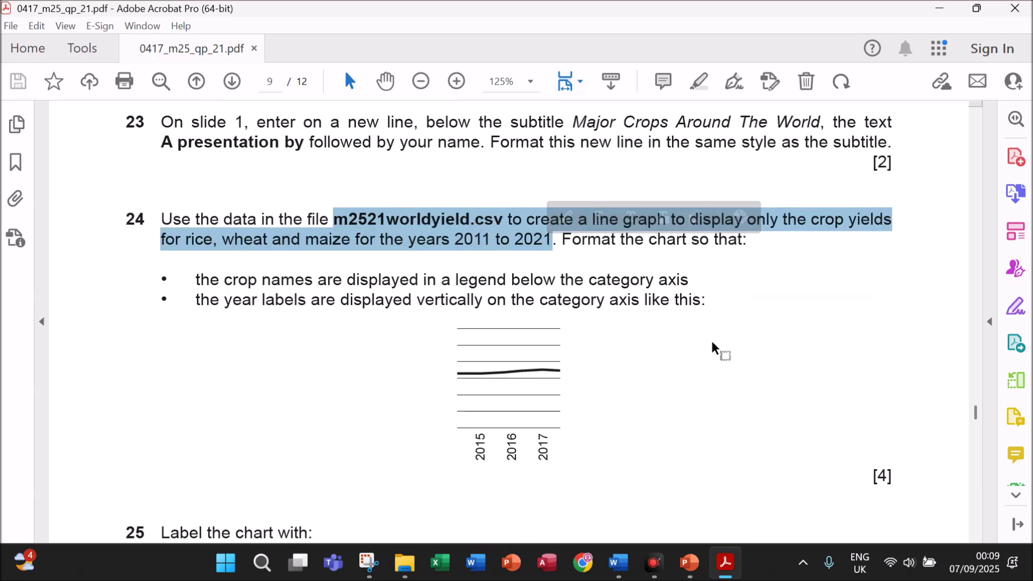
left_click(714, 335)
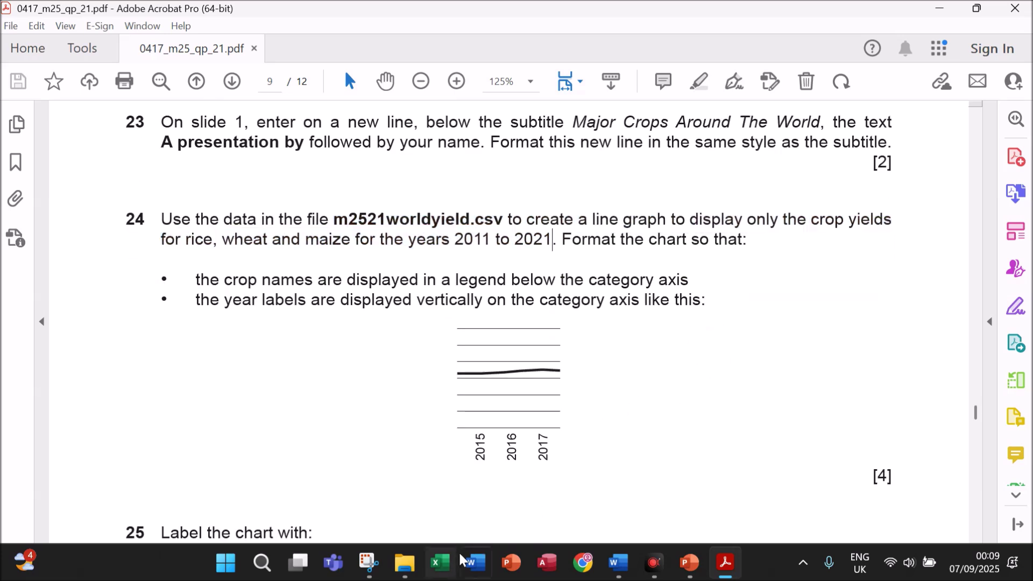
Step: Switch to File Explorer and open m2521worldyield.csv from the M25 P2 folder in Excel
left_click(393, 564)
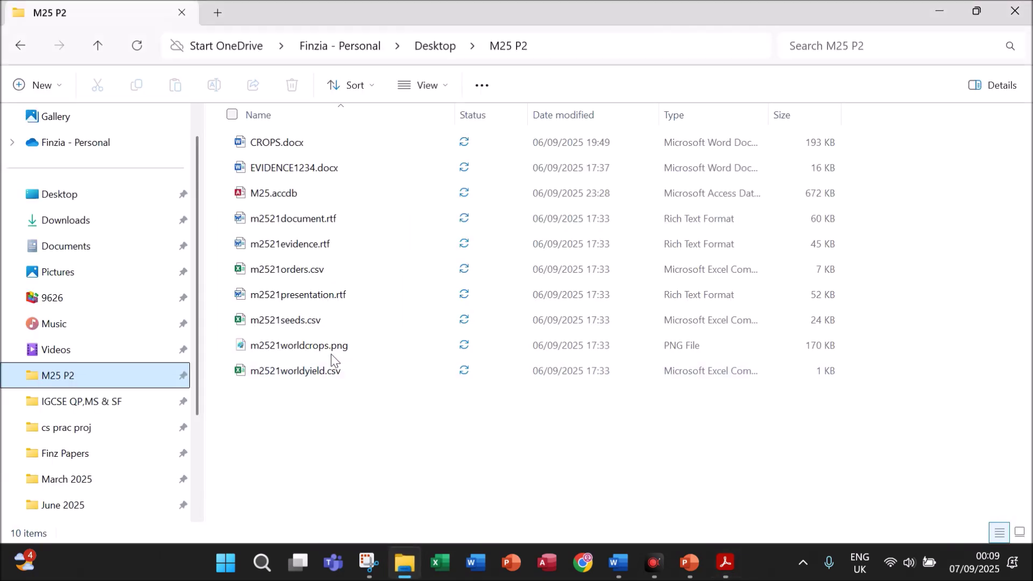
left_click(285, 347)
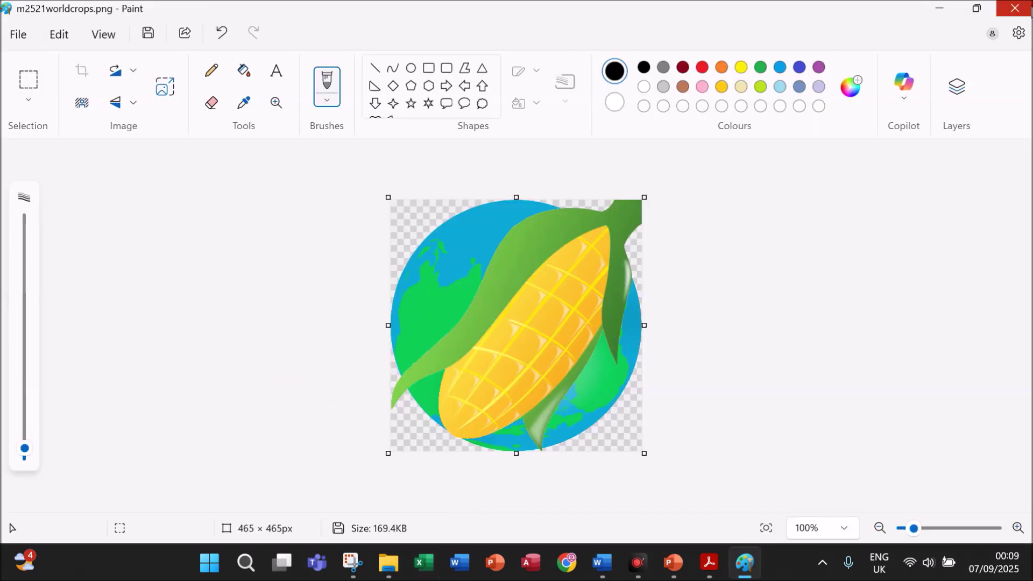
left_click(389, 564)
left_click(310, 372)
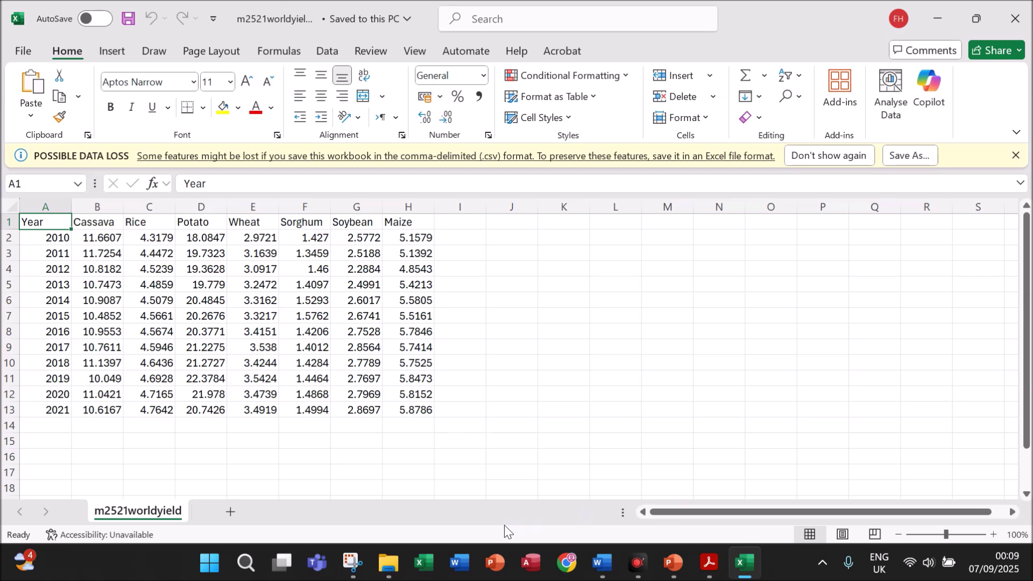
Step: Switch to the exam paper in Acrobat and check which years, crops and graph type question 24 asks for
left_click(709, 562)
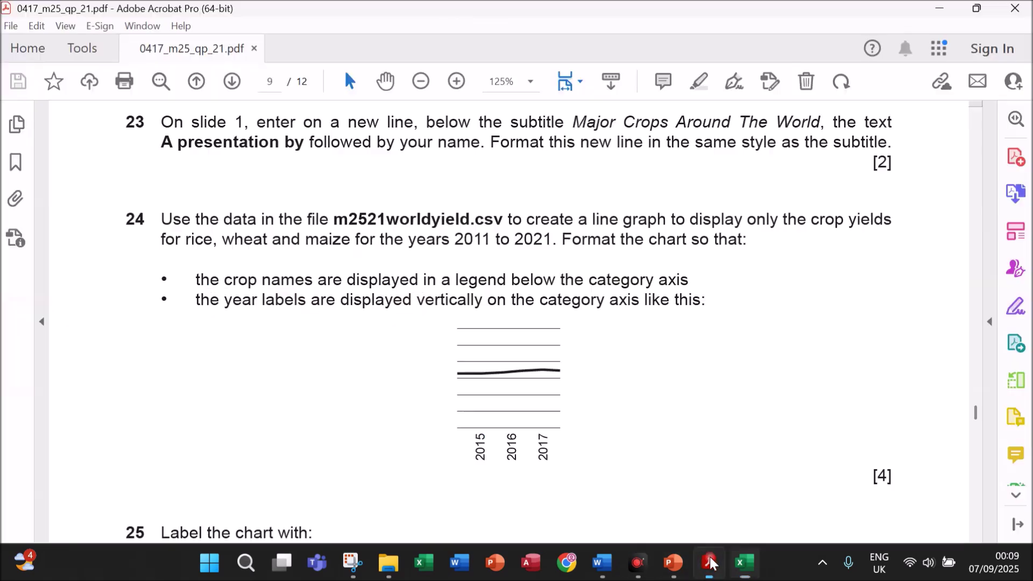
left_click_drag(457, 240, 553, 240)
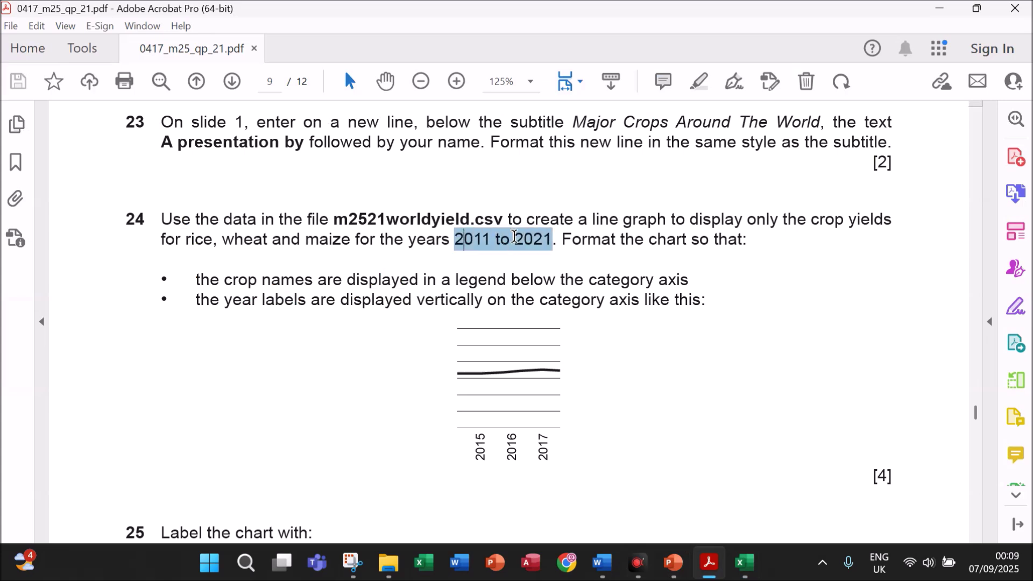
left_click_drag(186, 239, 314, 240)
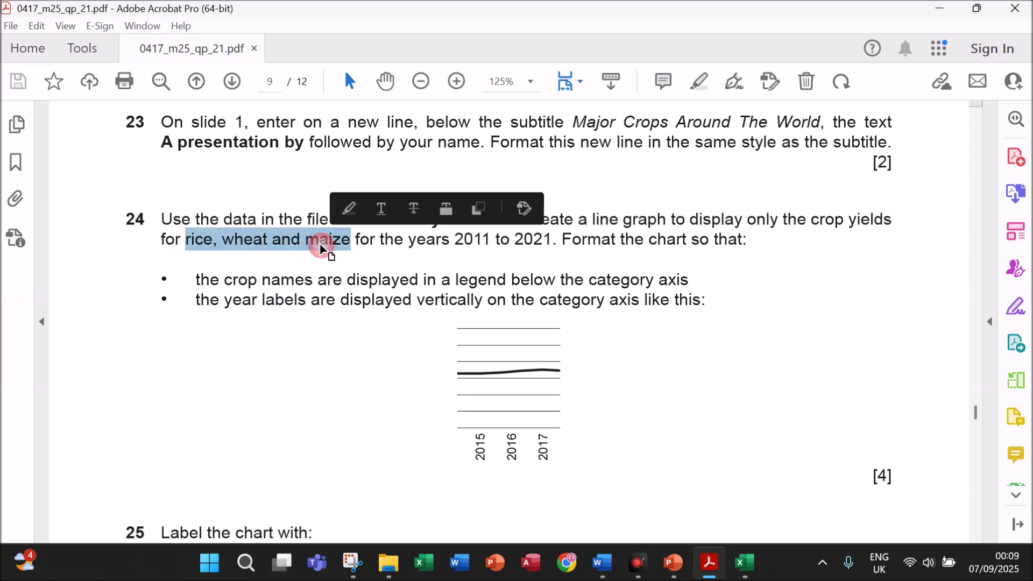
left_click_drag(594, 219, 657, 214)
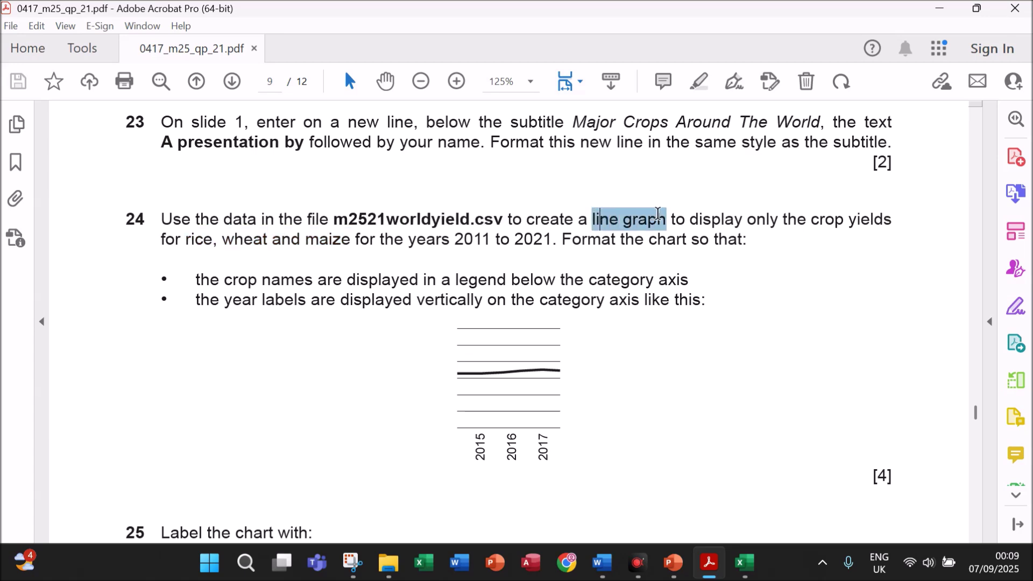
mouse_move(697, 565)
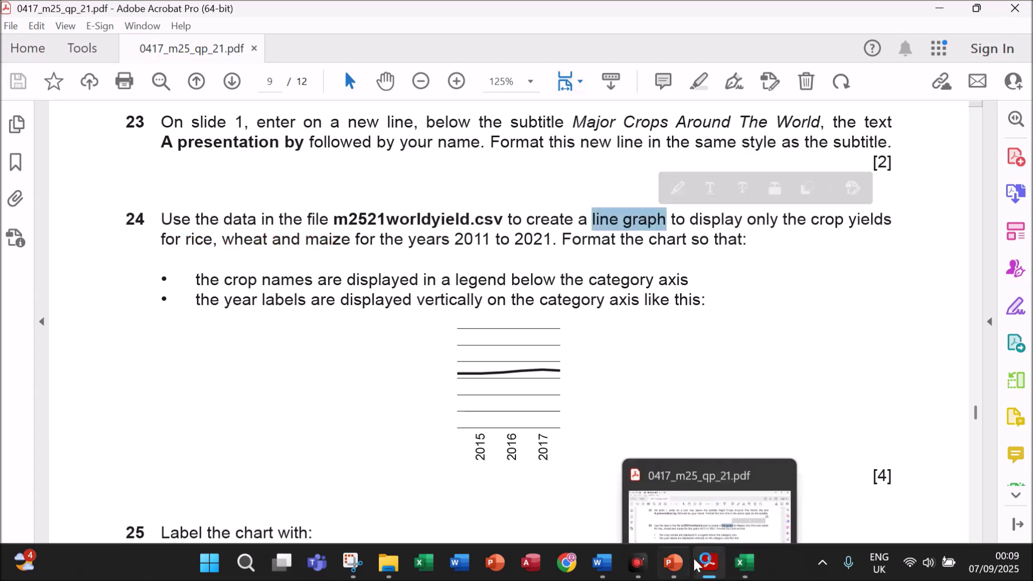
Step: Switch back to Excel, insert a 2D line chart of the rice, wheat and maize yields for 2011 to 2021 and place it beside the data
left_click(744, 562)
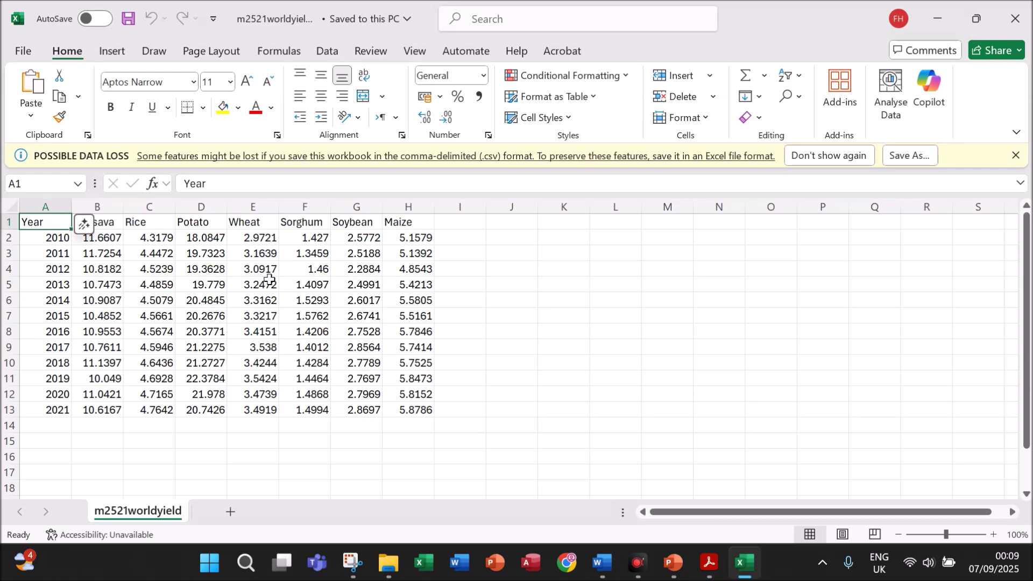
left_click(234, 239)
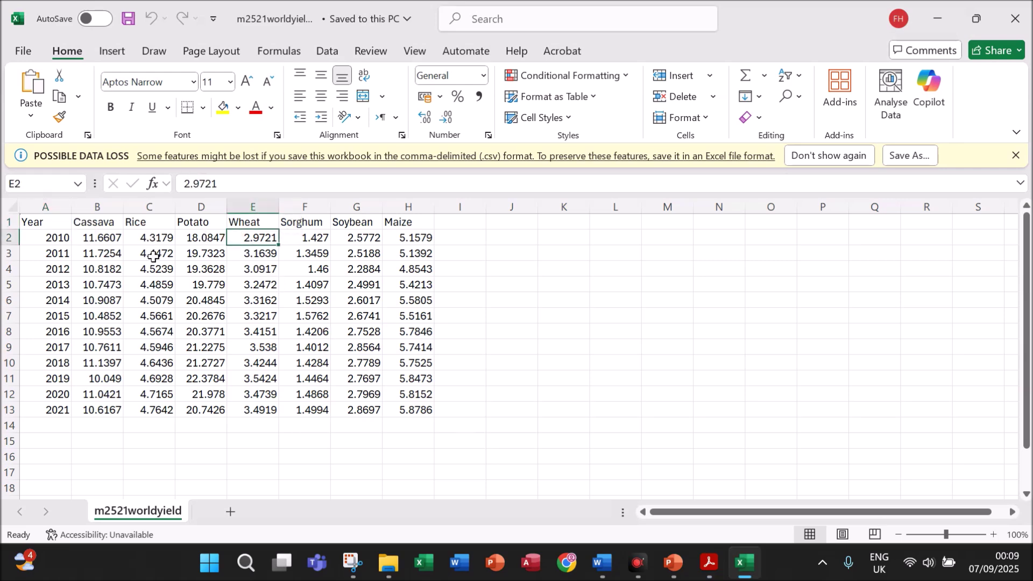
left_click_drag(154, 253, 164, 404)
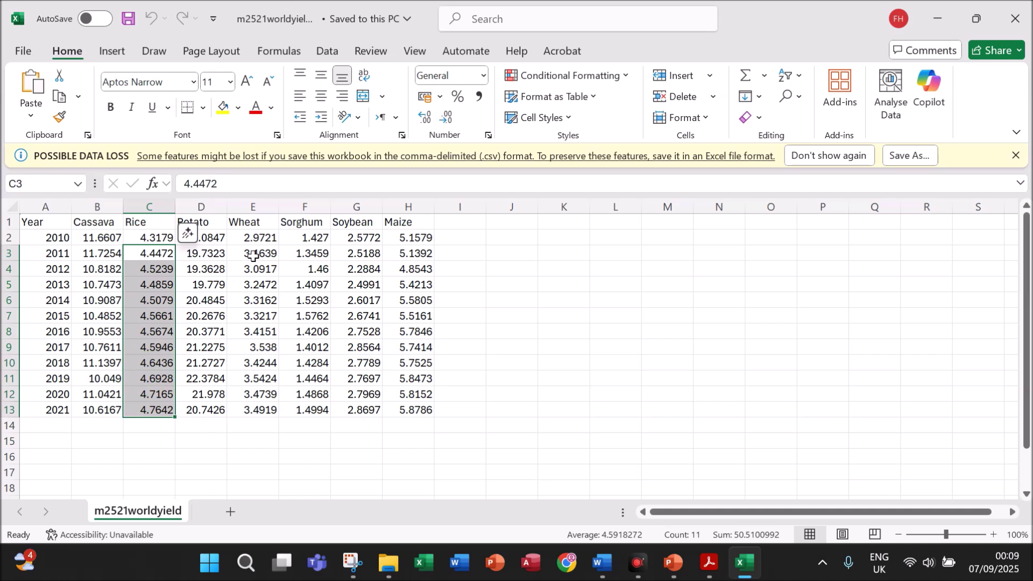
left_click_drag(254, 255, 266, 409)
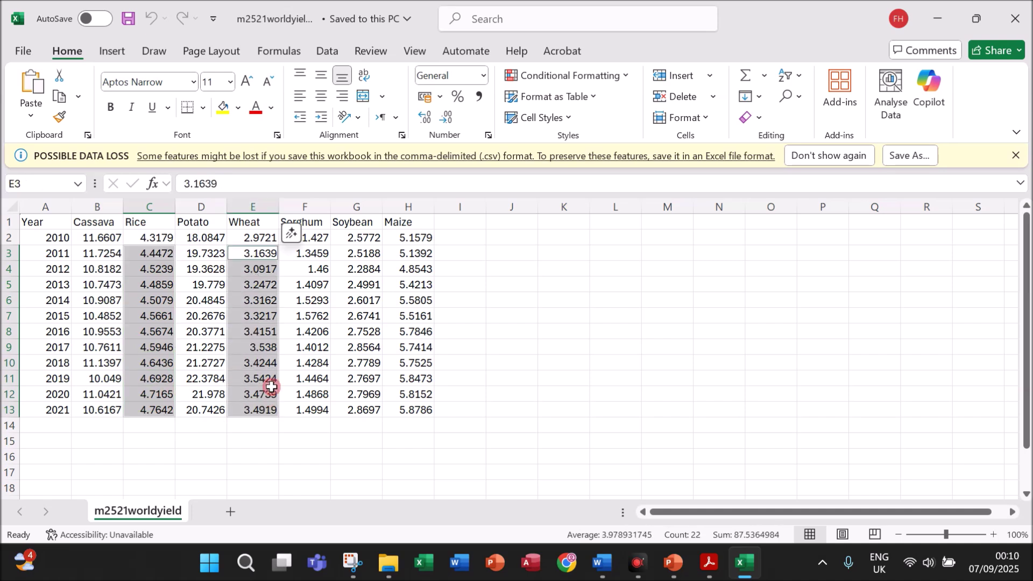
left_click_drag(405, 254, 420, 406)
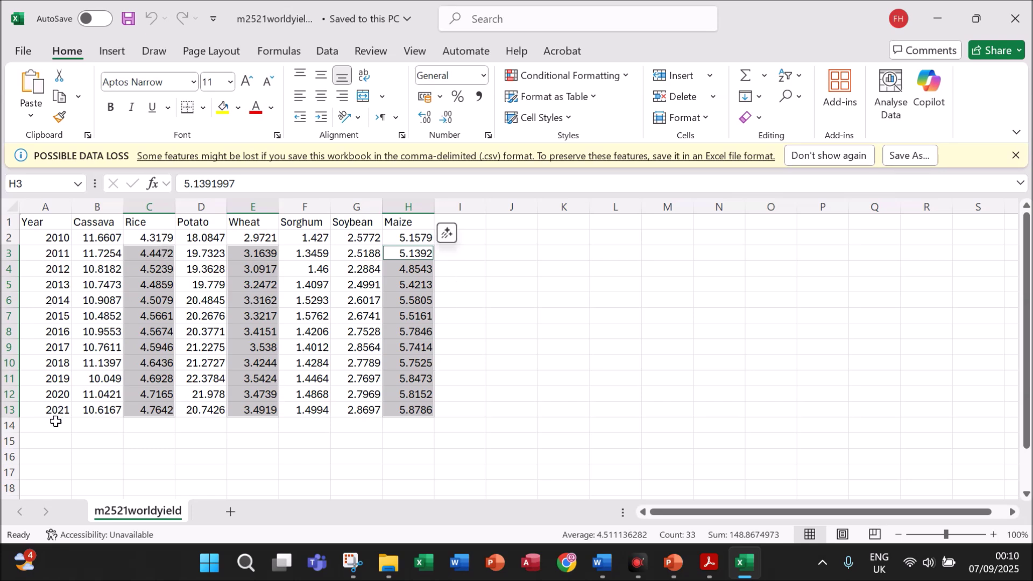
left_click(115, 53)
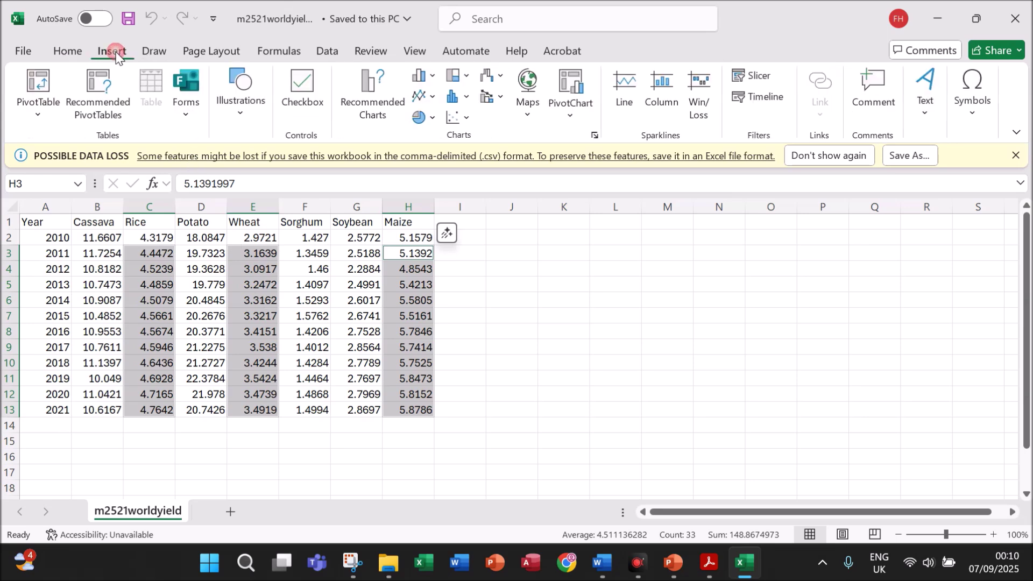
left_click(423, 101)
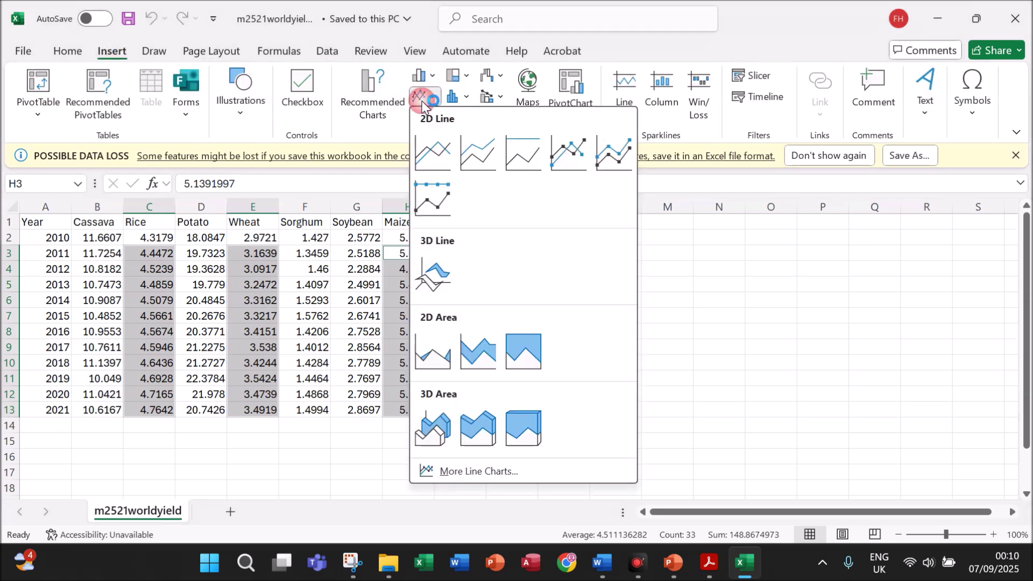
left_click(447, 163)
left_click_drag(599, 265, 770, 260)
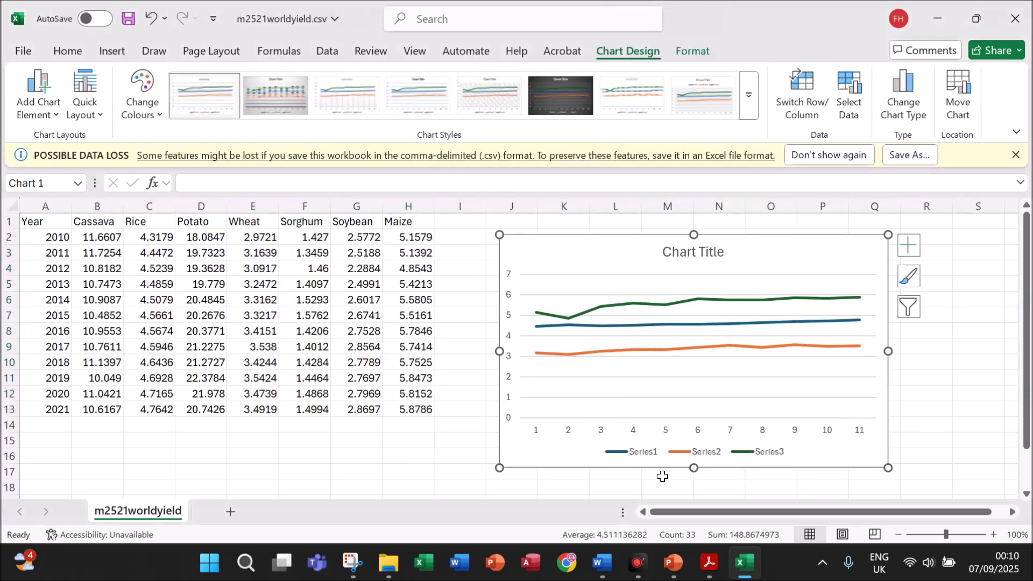
Step: Switch to the exam paper in Acrobat and read the legend and year-label requirements of question 24
left_click(708, 565)
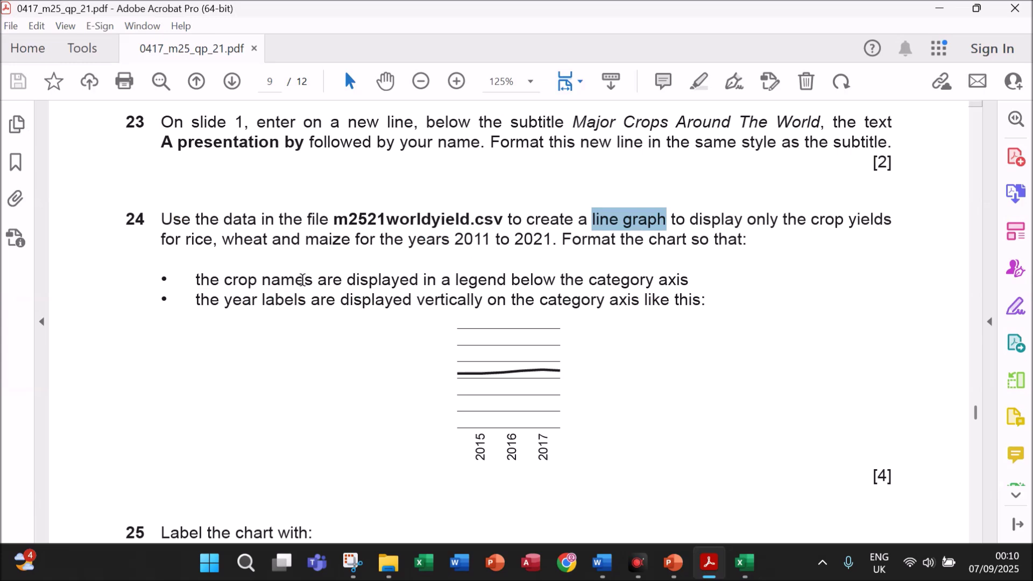
left_click_drag(290, 281, 684, 273)
left_click_drag(341, 300, 691, 307)
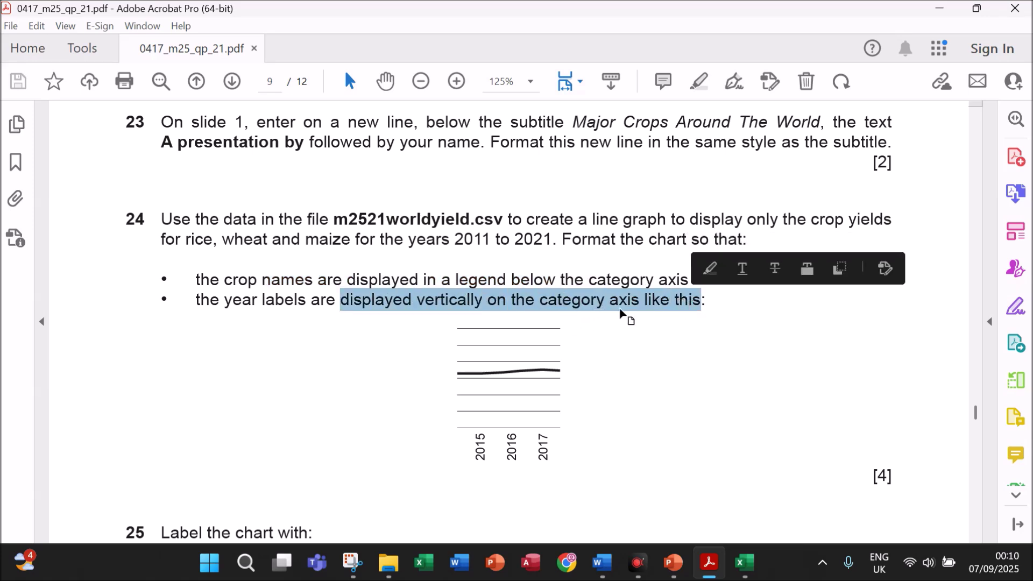
Step: Switch back to Excel and name the chart's first data series from the Rice header in cell C1
left_click(742, 556)
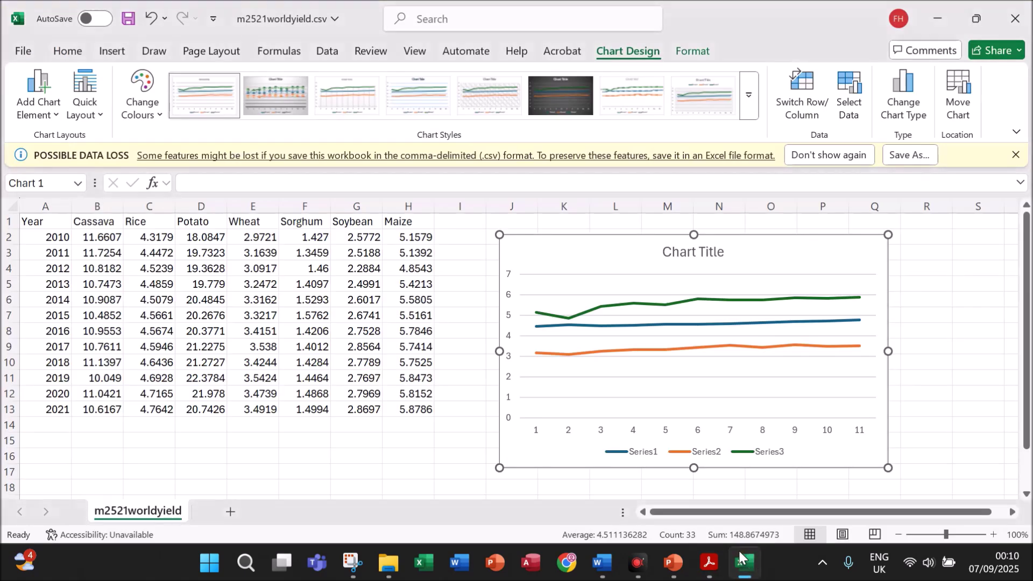
left_click(650, 456)
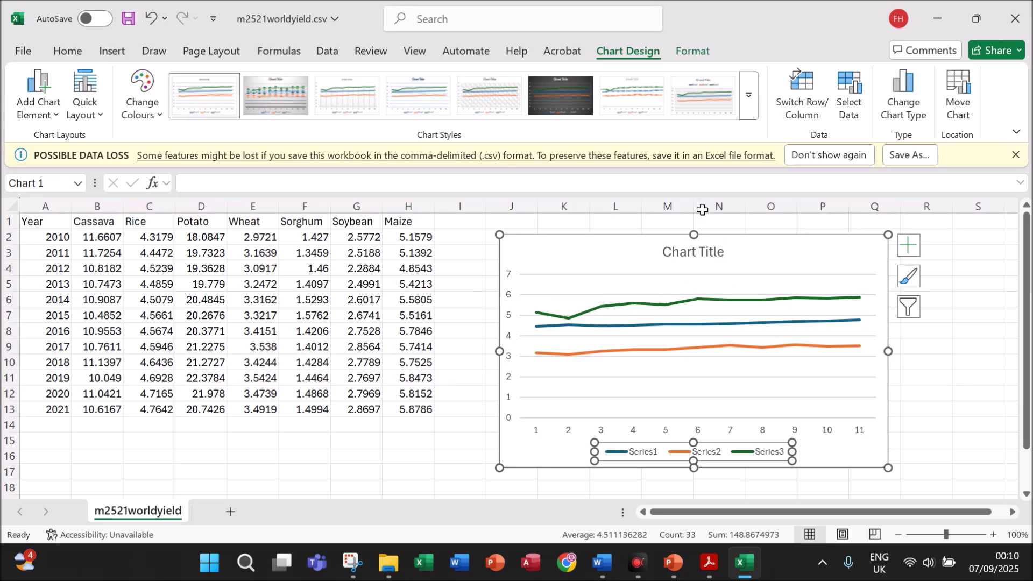
right_click(625, 455)
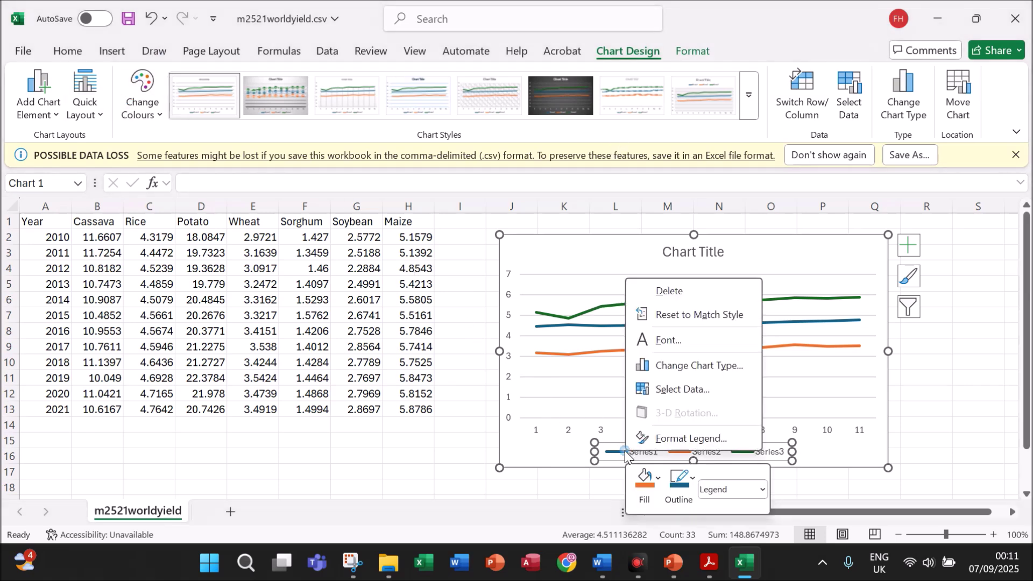
left_click(667, 388)
left_click_drag(722, 228, 702, 231)
left_click(587, 357)
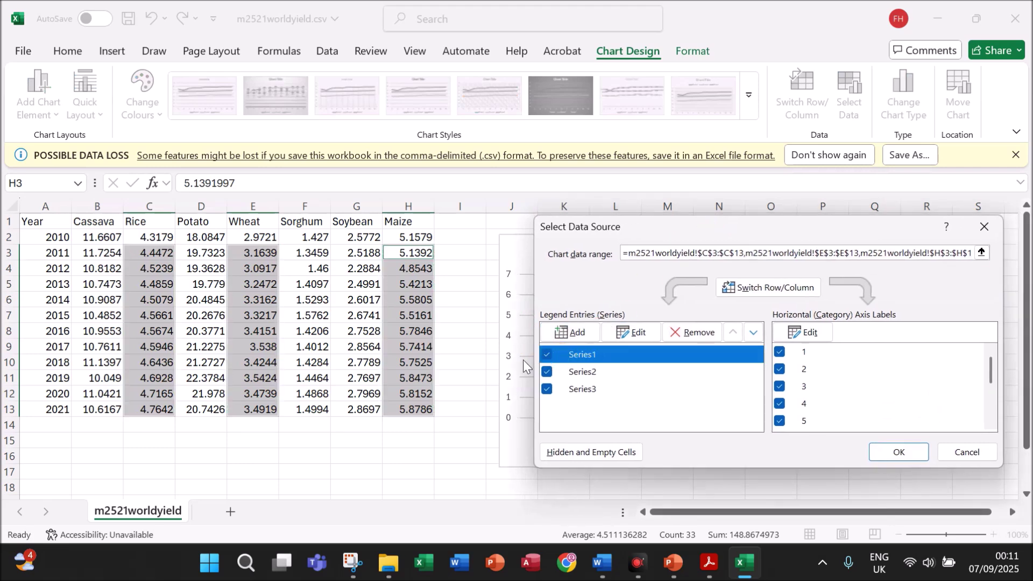
left_click(626, 333)
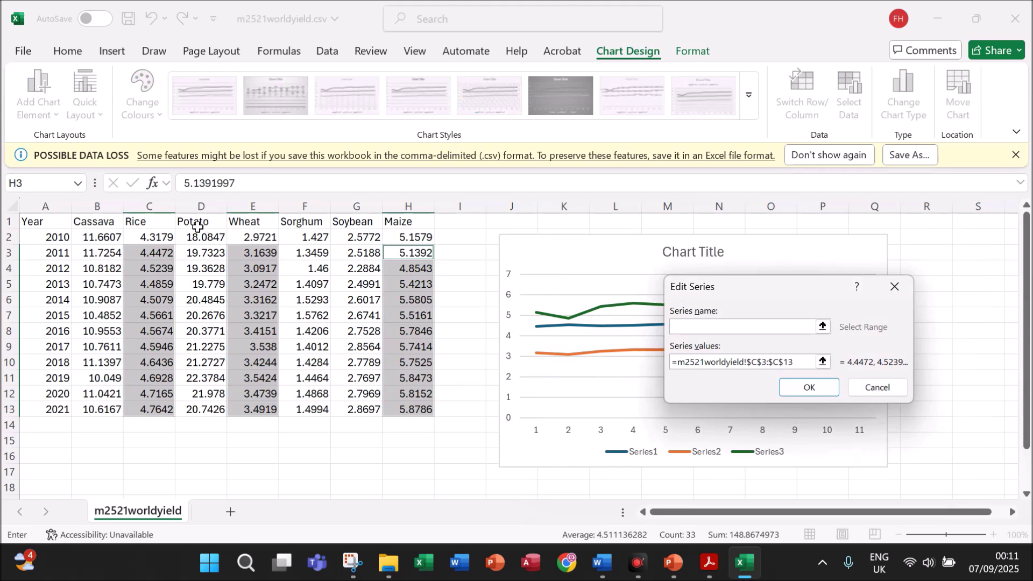
left_click(144, 221)
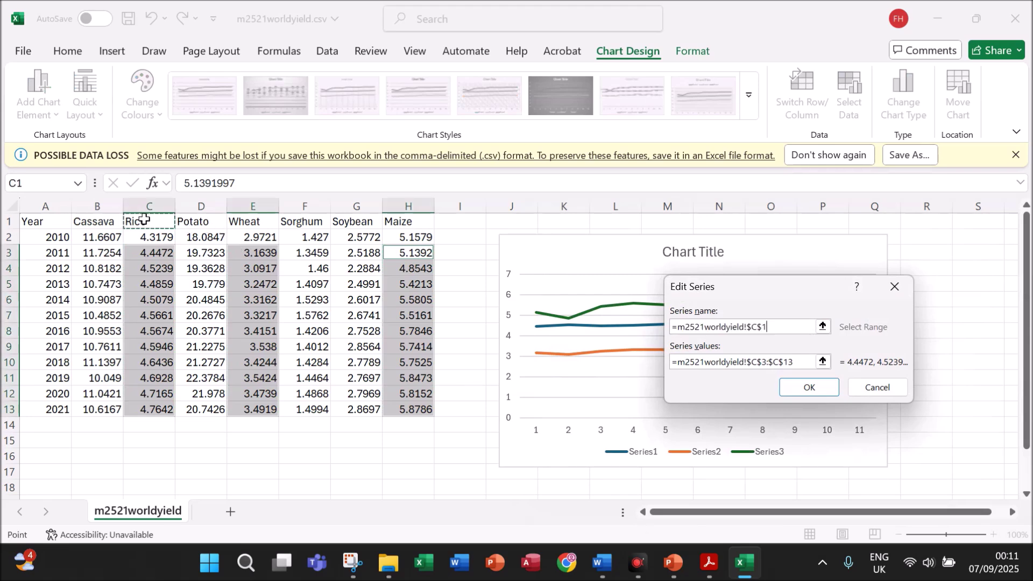
left_click(806, 388)
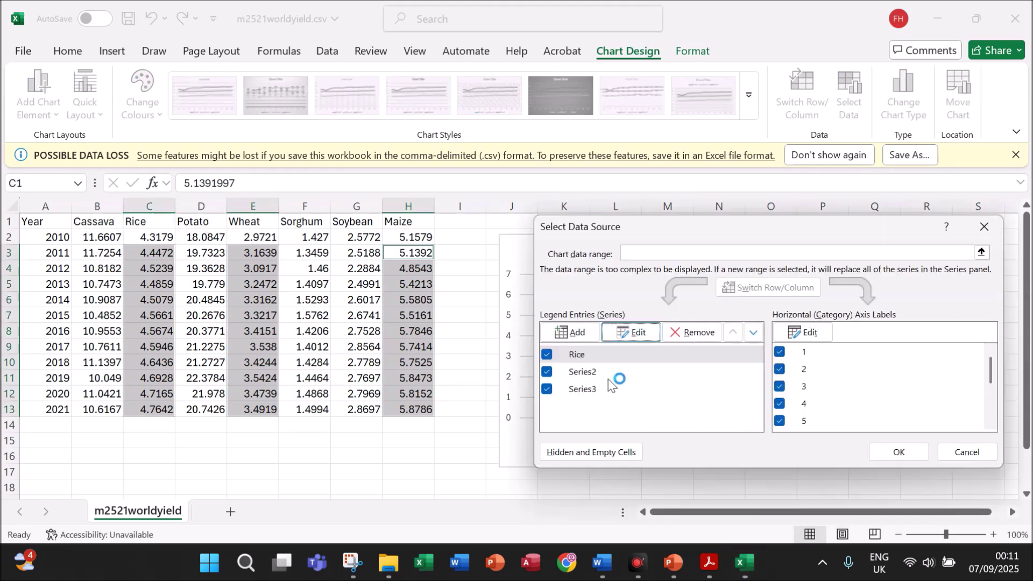
Step: Name the chart's second data series from the Wheat header in cell E1
left_click(596, 375)
left_click(624, 333)
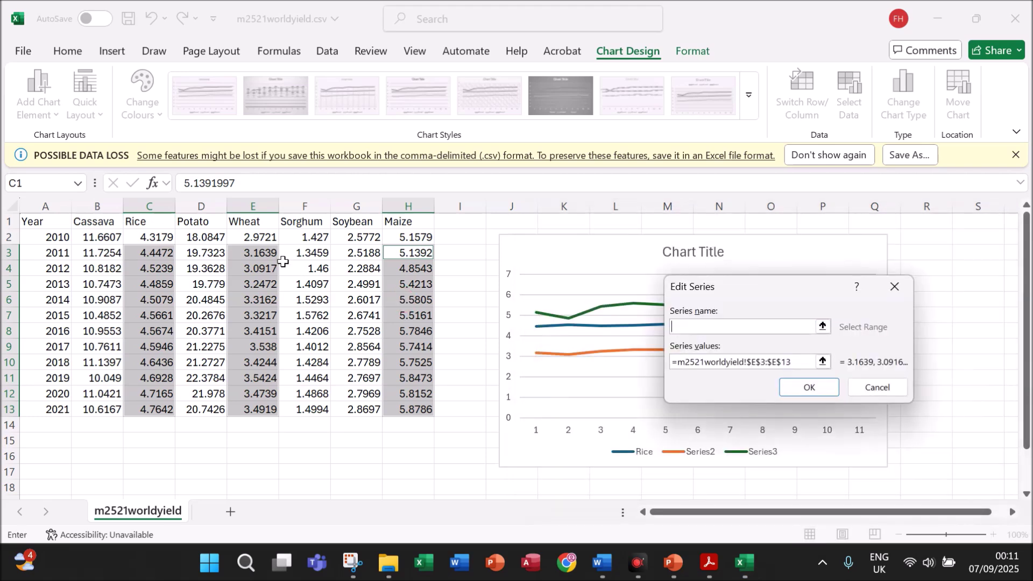
left_click(253, 221)
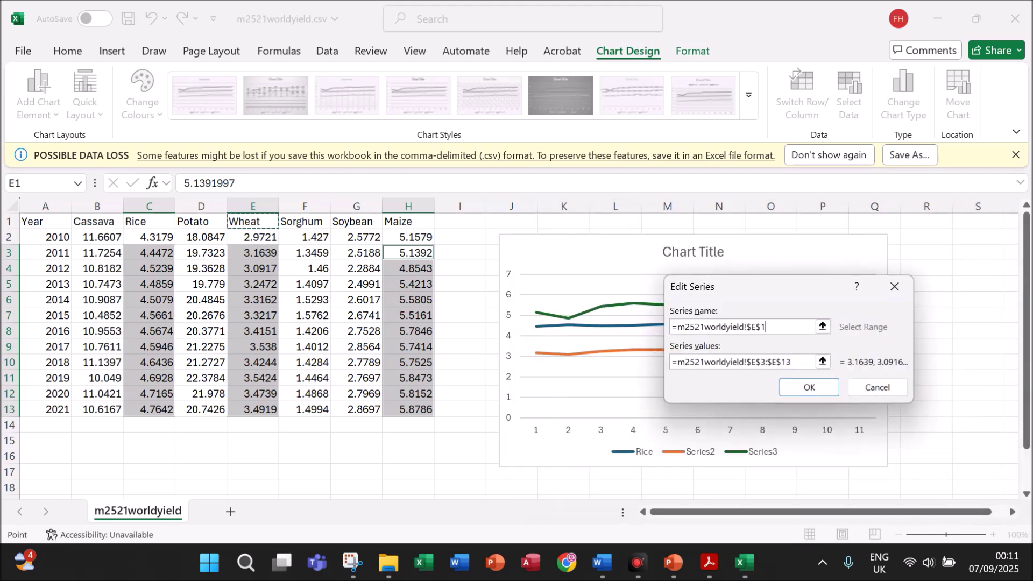
left_click(806, 389)
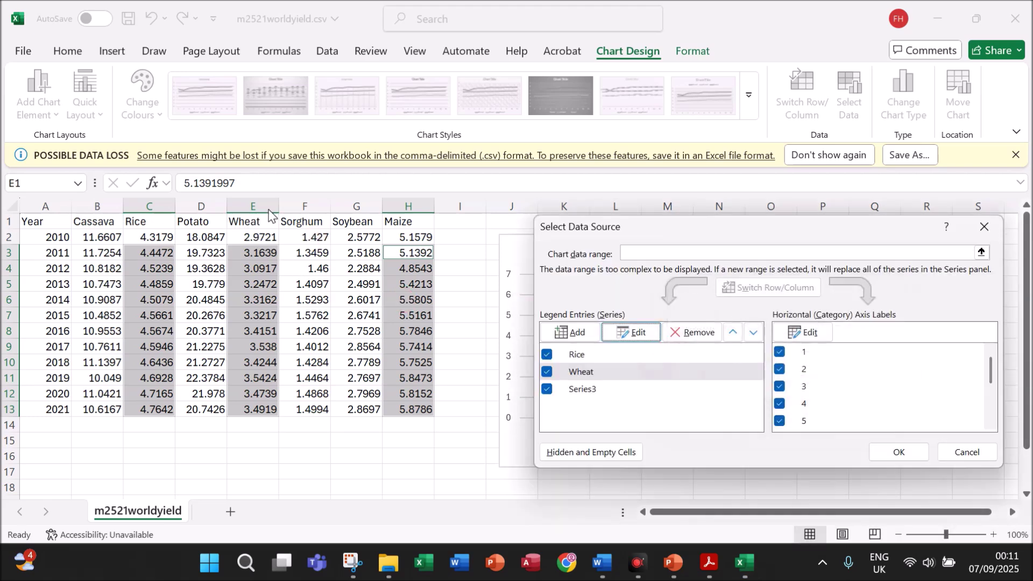
Step: Name the chart's third data series from the Maize header in cell H1
left_click(592, 389)
left_click(638, 333)
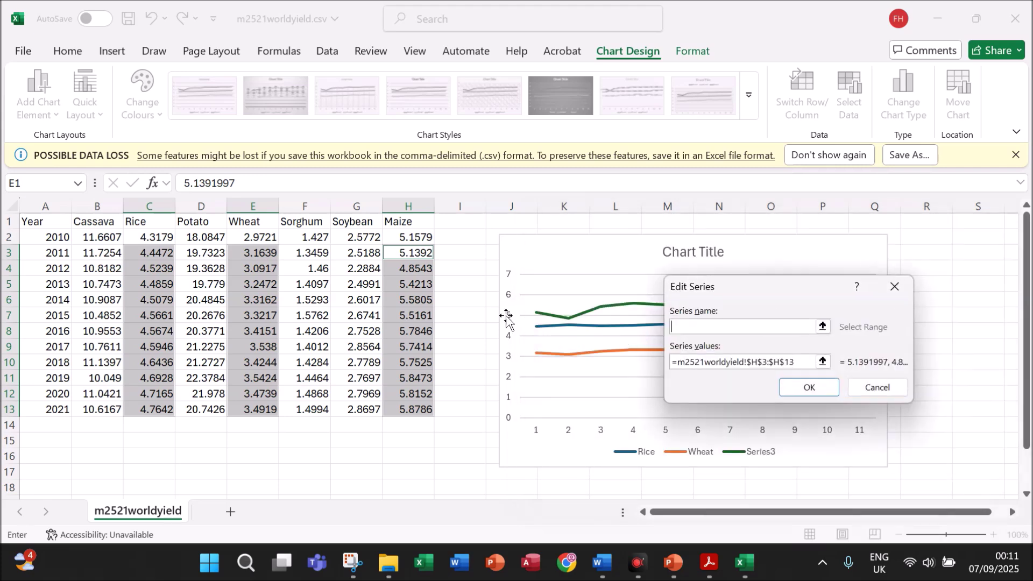
left_click(410, 223)
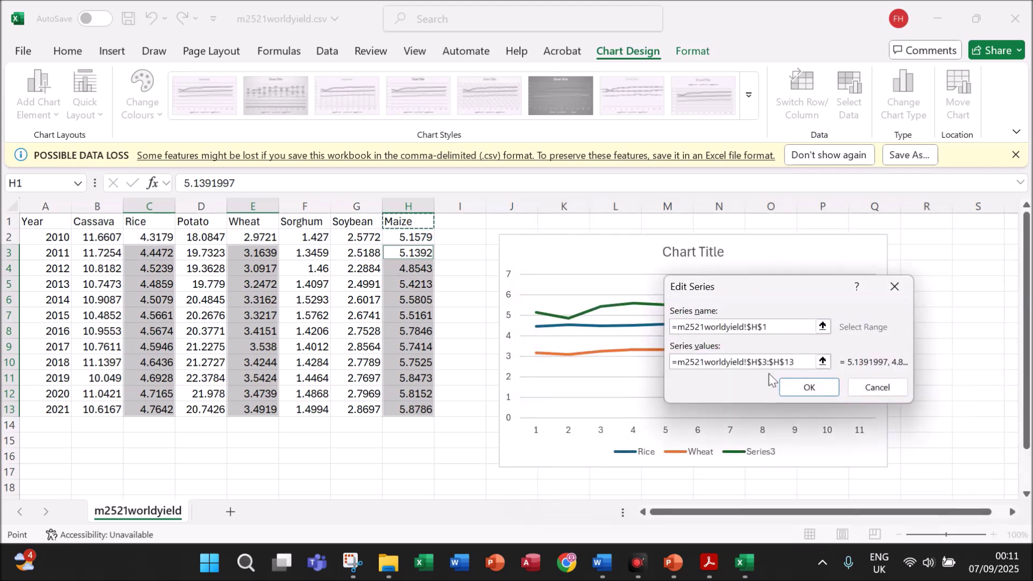
left_click(809, 387)
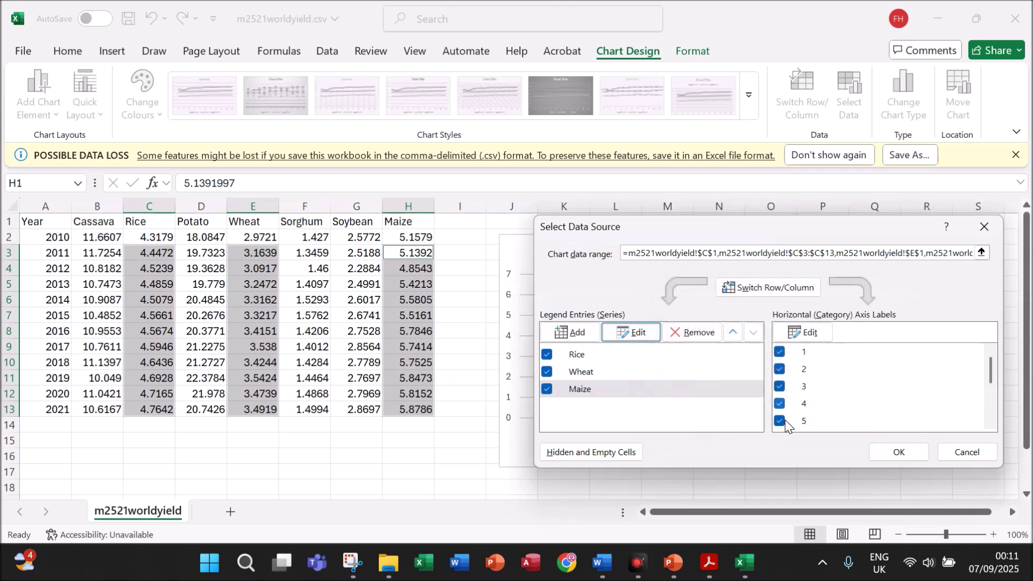
Step: Apply the series names, and set the chart's horizontal axis labels to the years in cells A3:A13
left_click(885, 459)
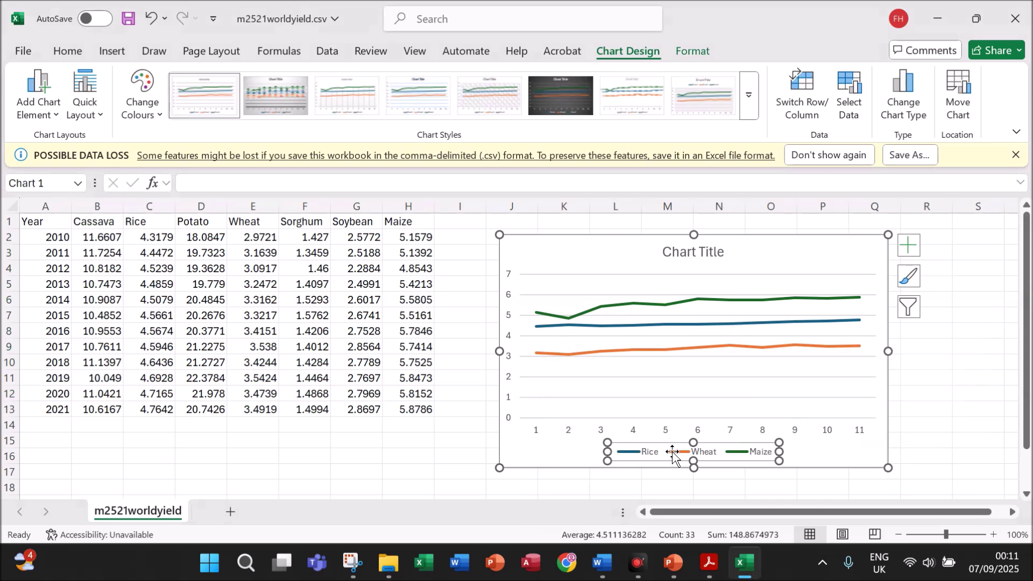
left_click(794, 428)
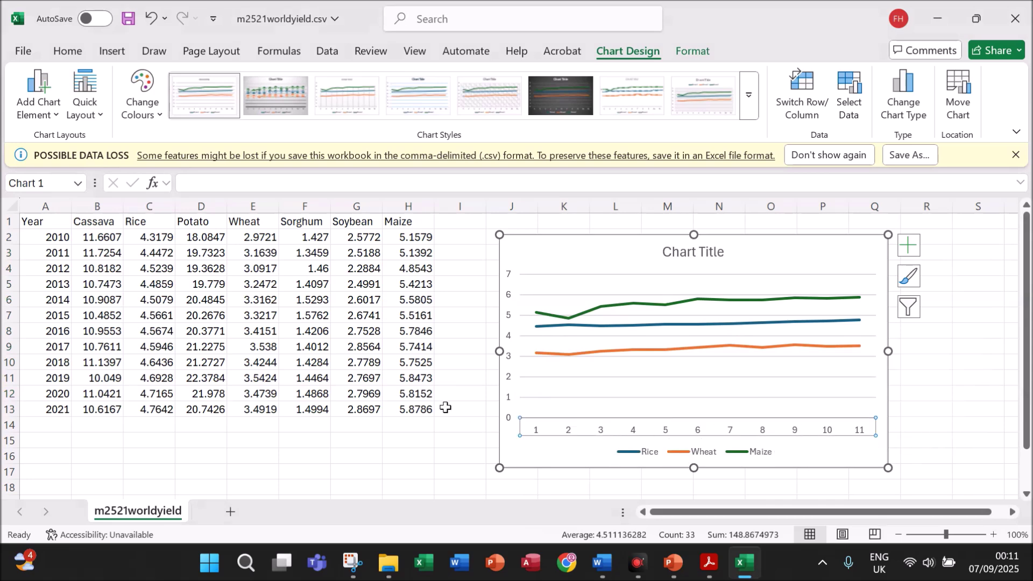
double_click(569, 438)
right_click(569, 430)
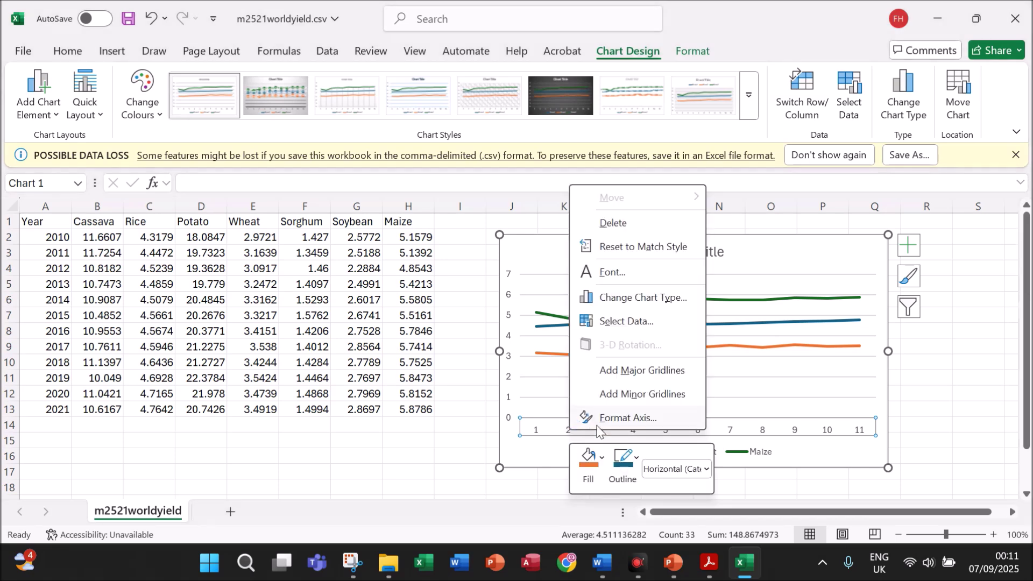
left_click(624, 323)
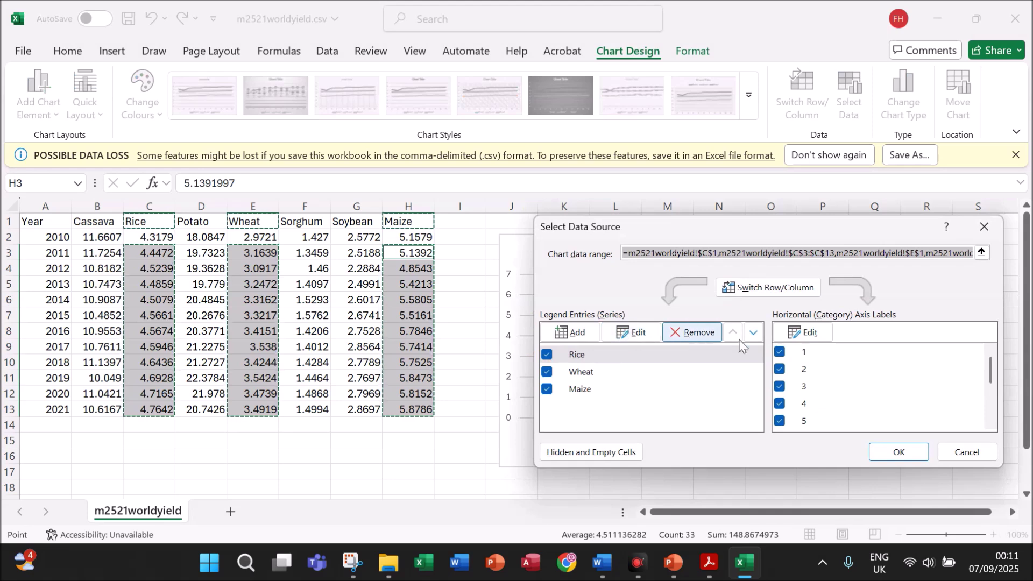
left_click(796, 334)
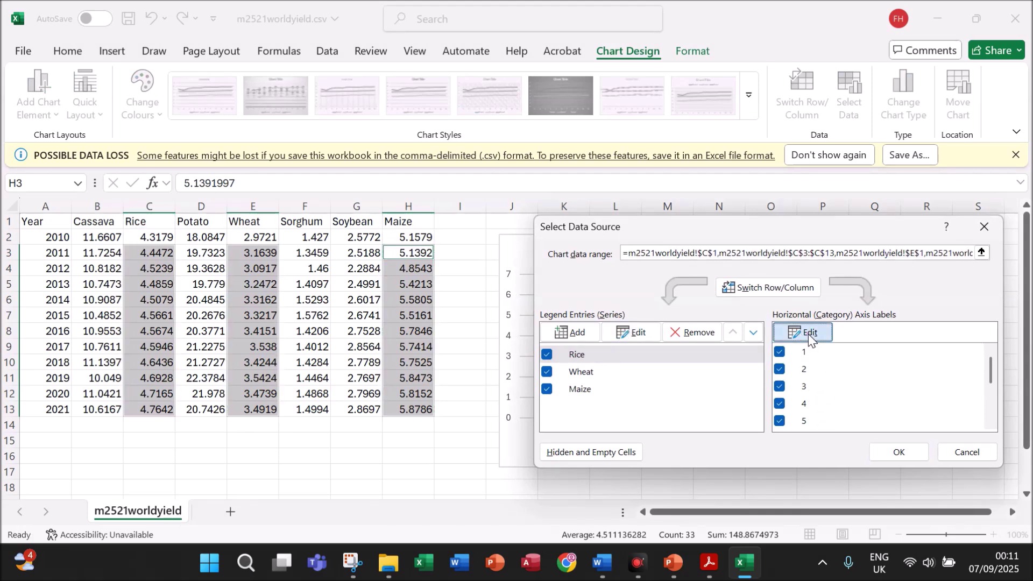
left_click_drag(67, 253, 66, 404)
left_click(796, 370)
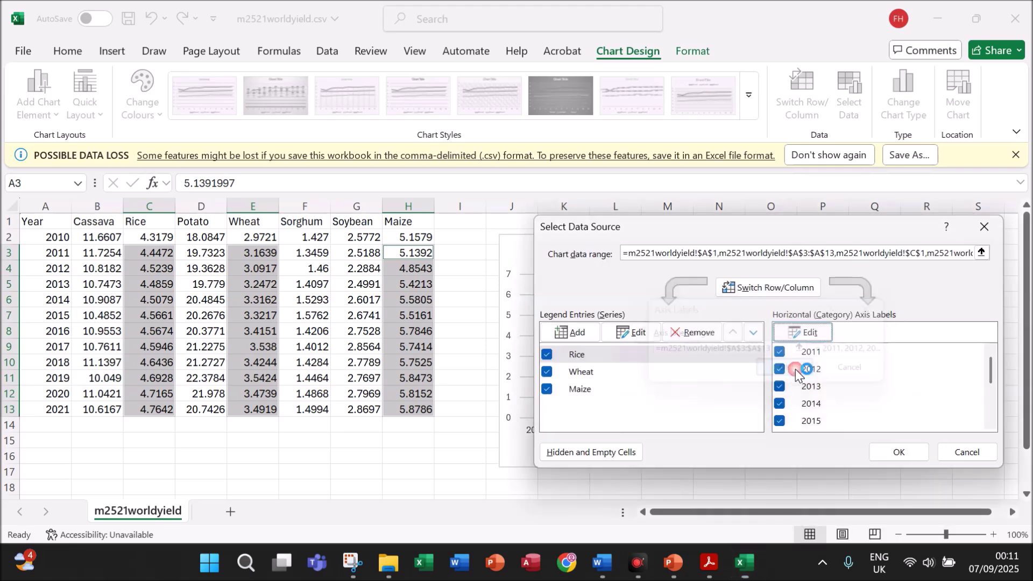
left_click(897, 453)
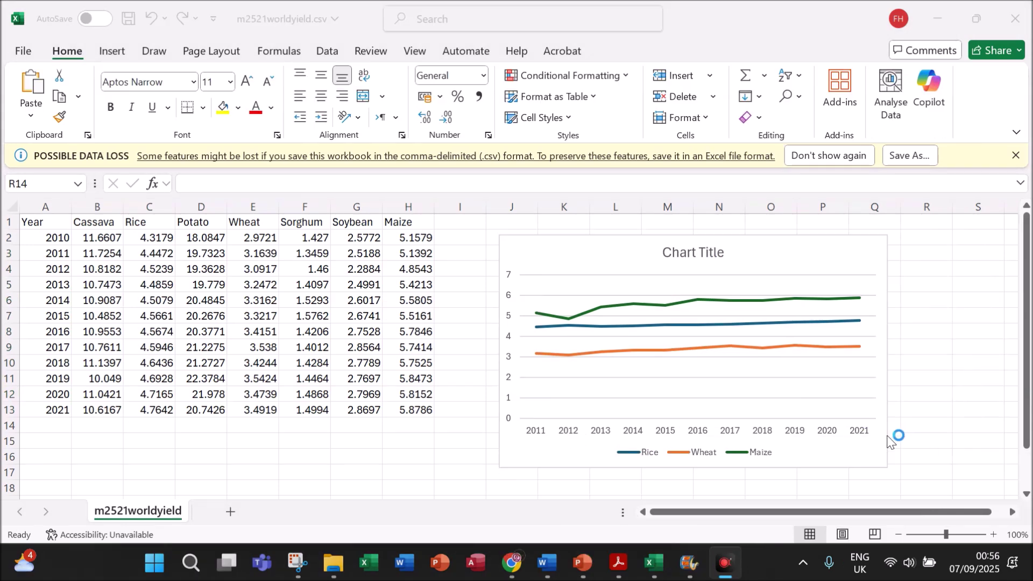
Step: Check the year-label layout of question 24 in Acrobat, and back in Excel rotate all category axis text 270°
left_click(621, 563)
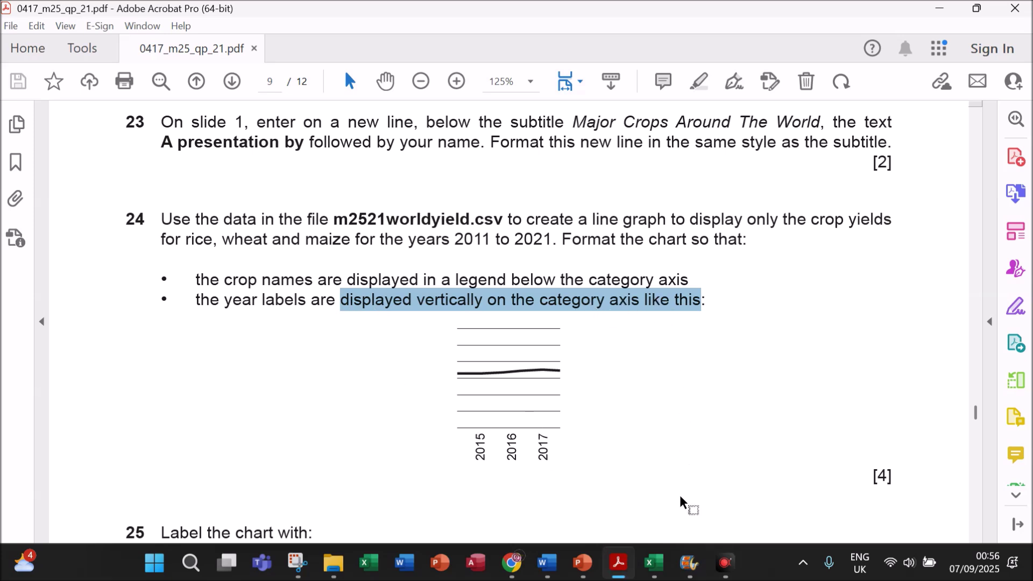
left_click(654, 563)
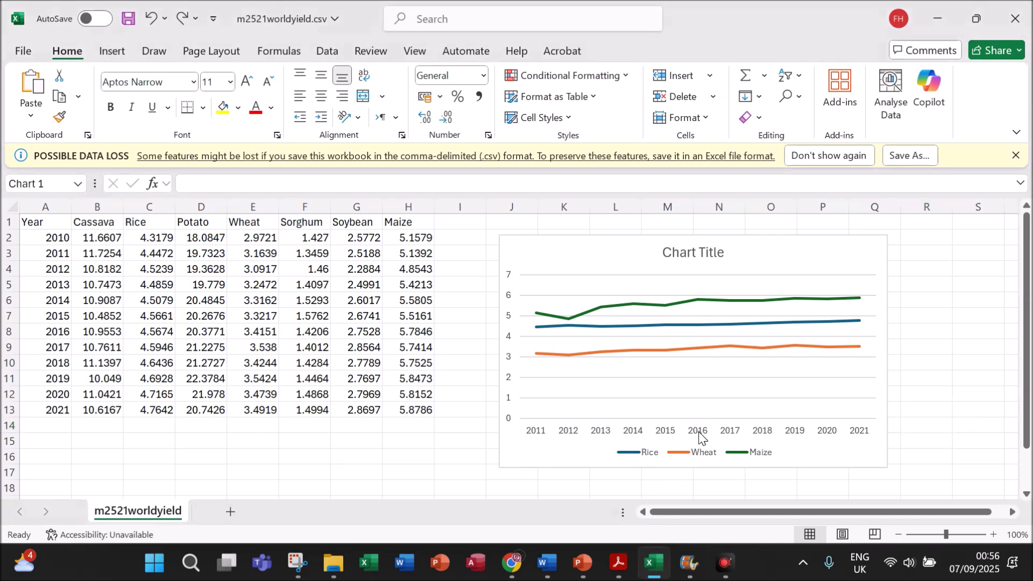
left_click(700, 439)
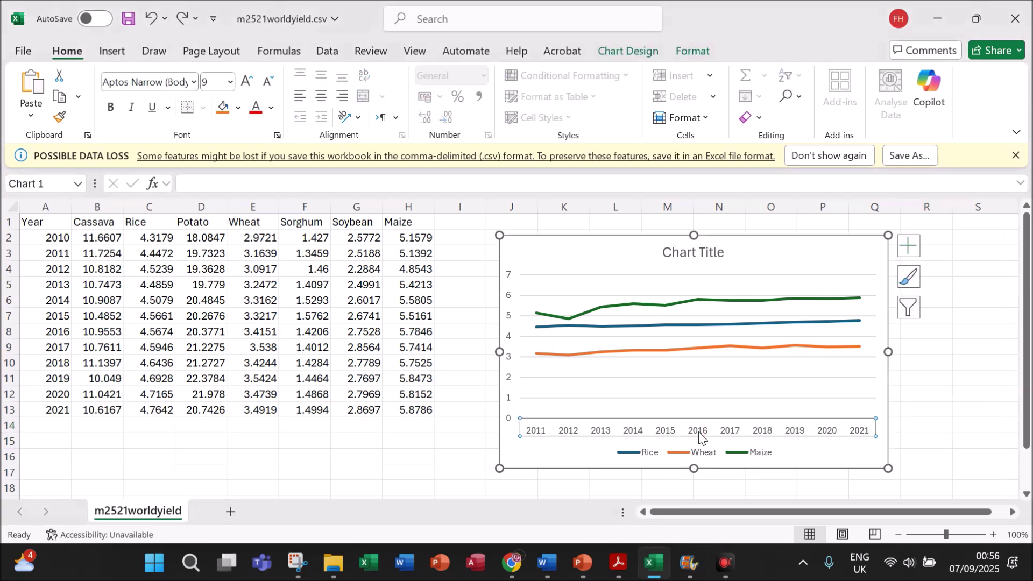
right_click(757, 428)
left_click(764, 422)
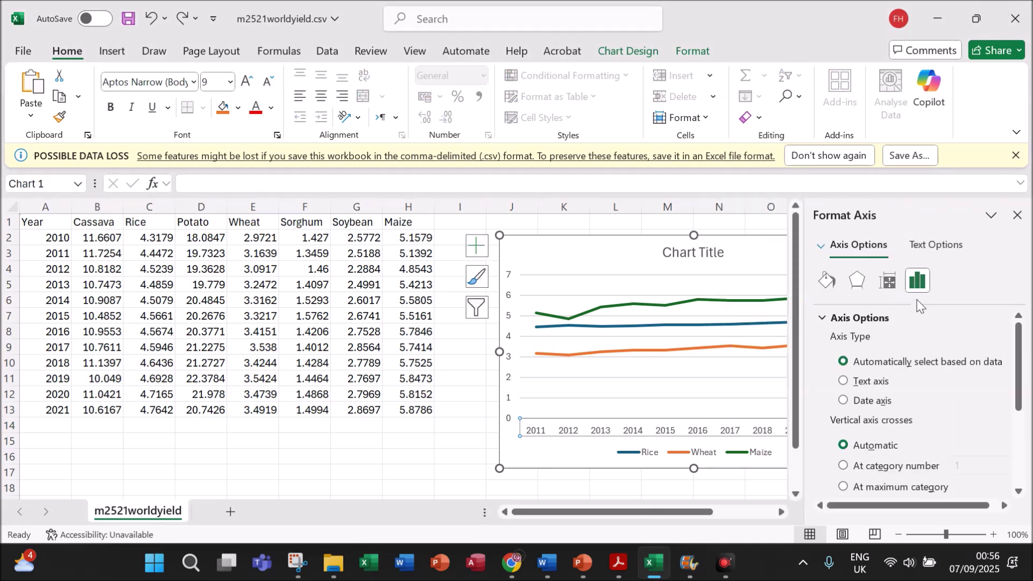
left_click(932, 248)
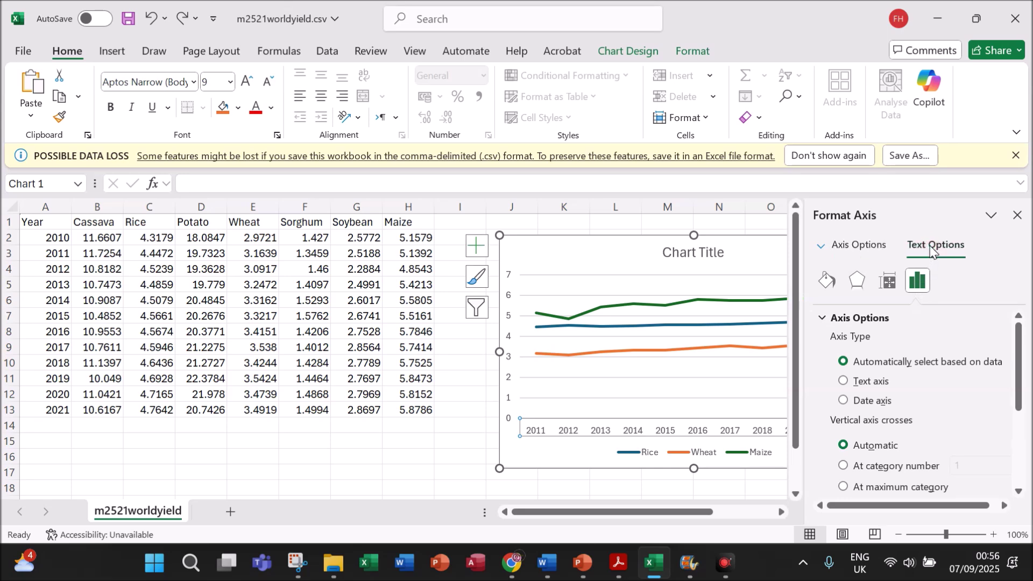
left_click(889, 284)
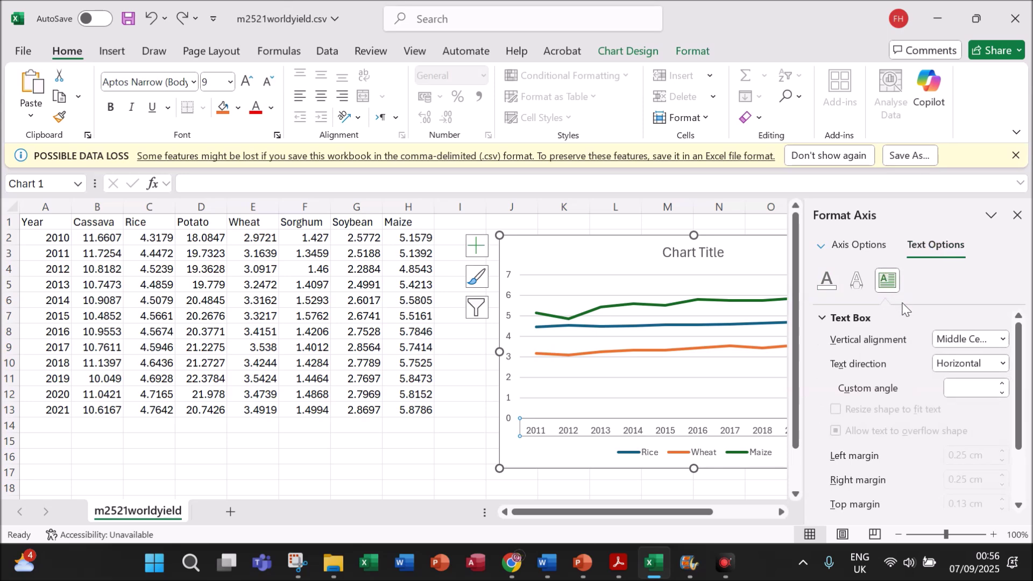
left_click(1003, 365)
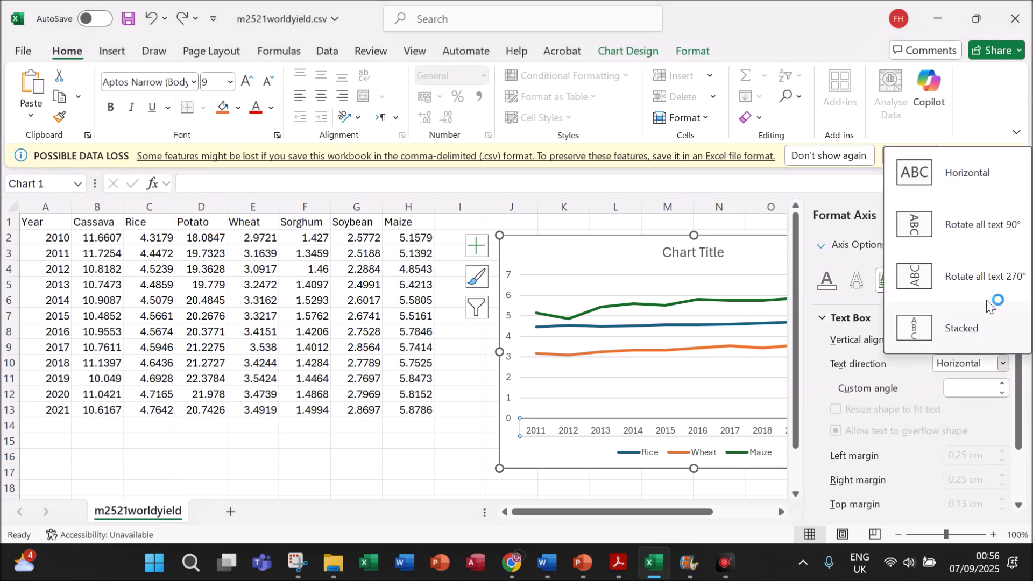
left_click(983, 278)
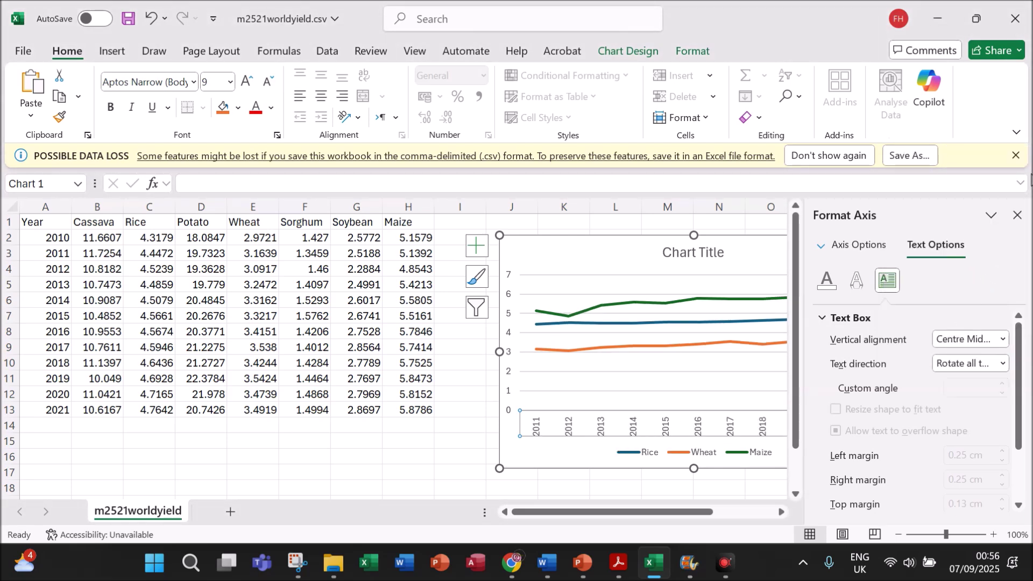
left_click(1017, 216)
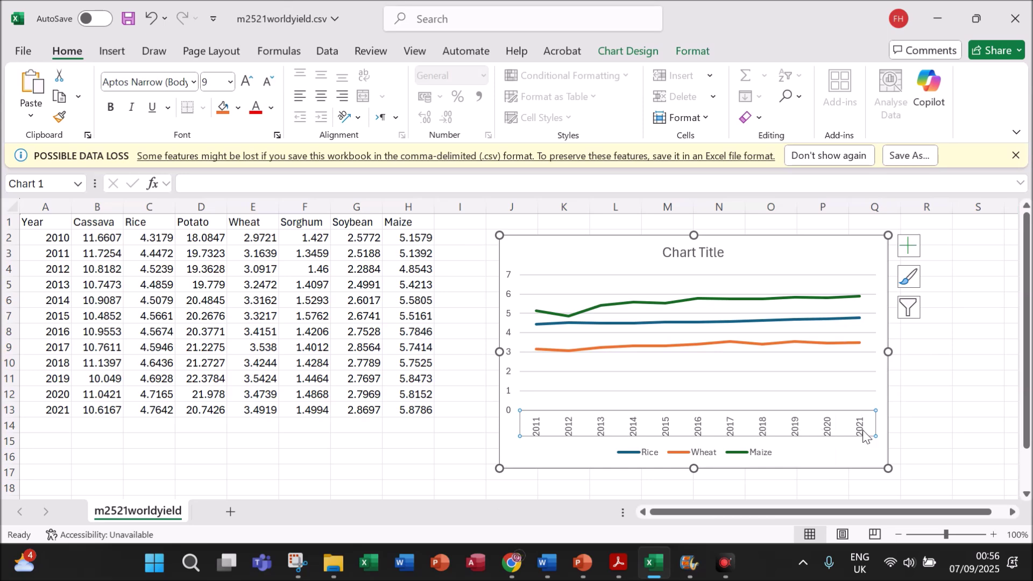
Step: Switch to the exam paper in Acrobat and copy the chart title text World Crop Yields from question 25
left_click(617, 561)
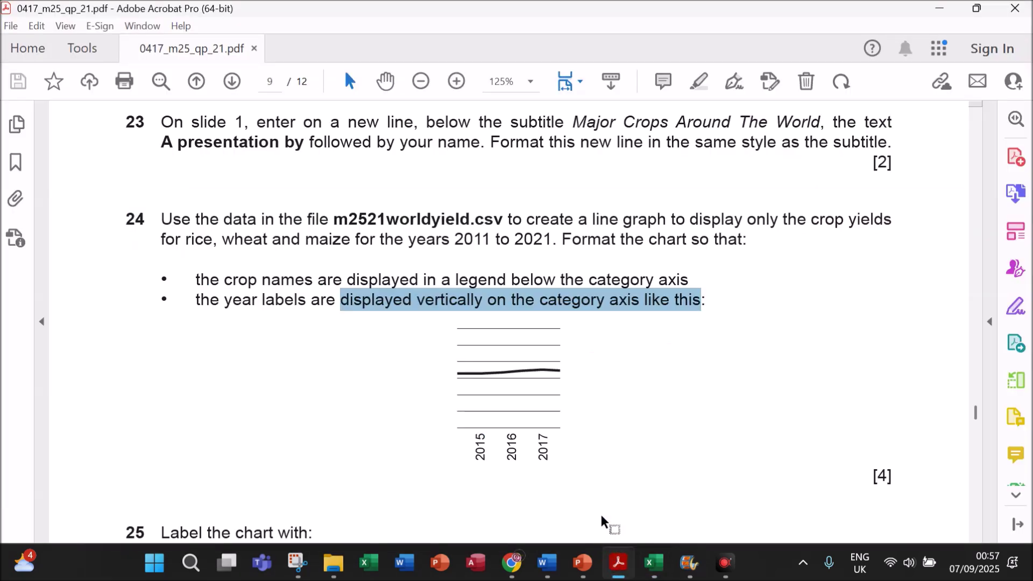
scroll(572, 423, "down", 4)
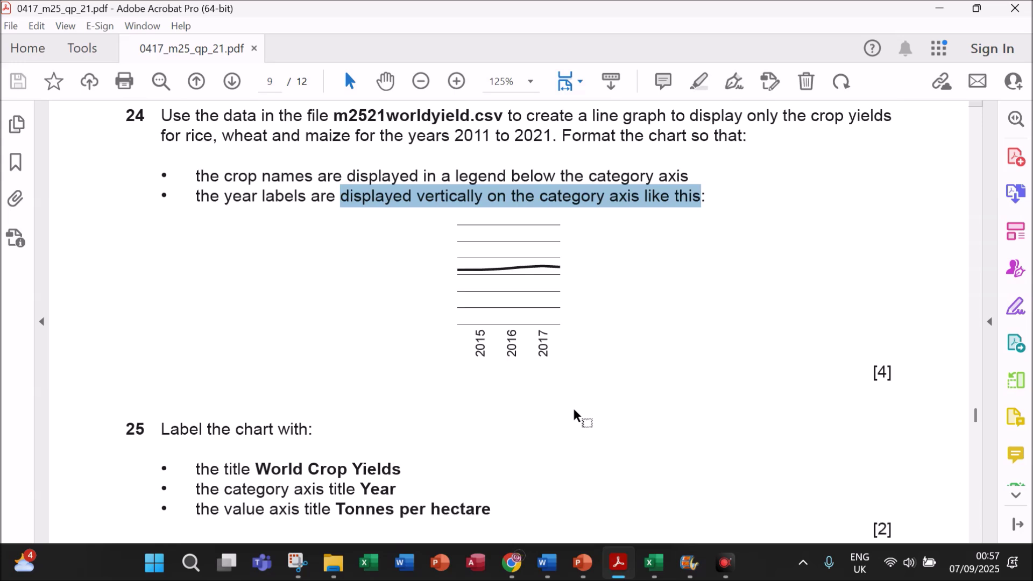
scroll(573, 414, "down", 2)
left_click_drag(260, 416, 389, 418)
key("ctrl+c")
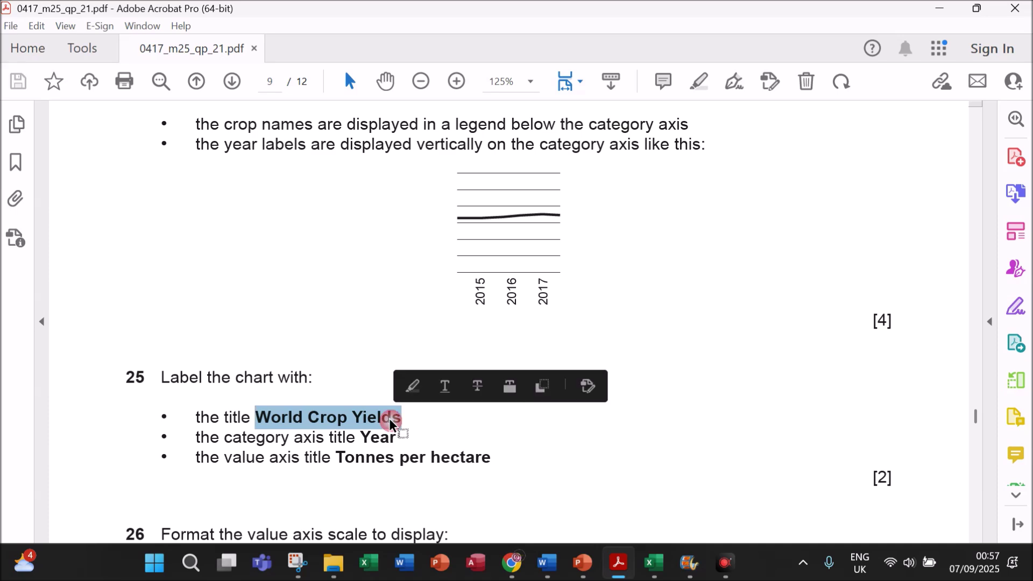
Step: Switch back to Excel, dismiss the data loss warning and replace the chart title with World Crop Yields
left_click(661, 563)
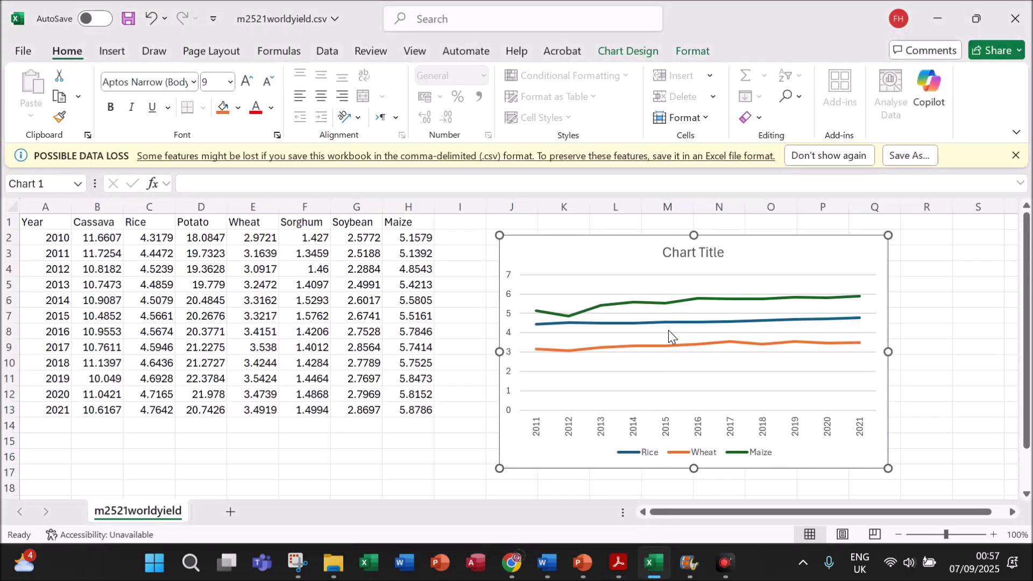
left_click(670, 252)
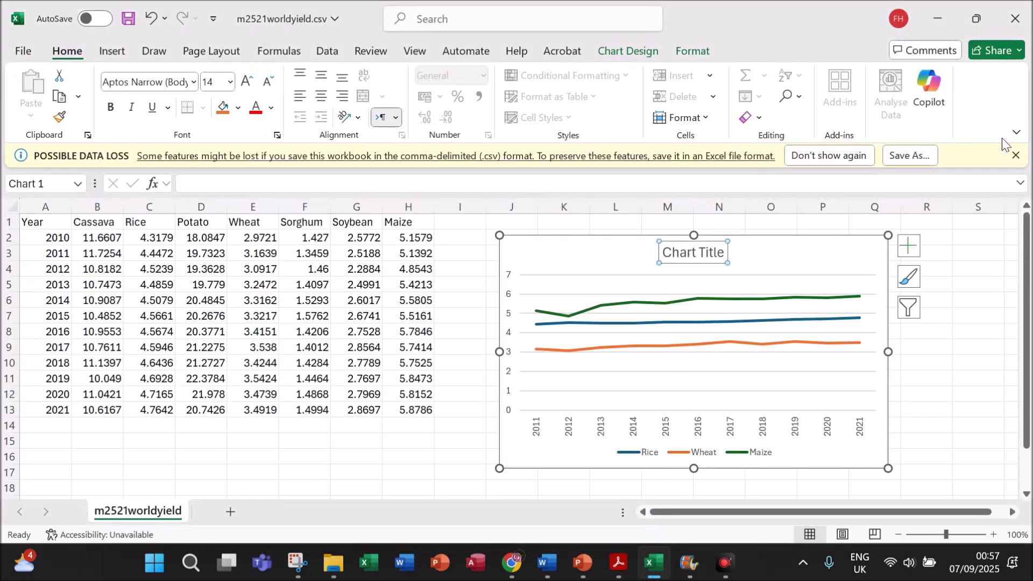
left_click(1016, 156)
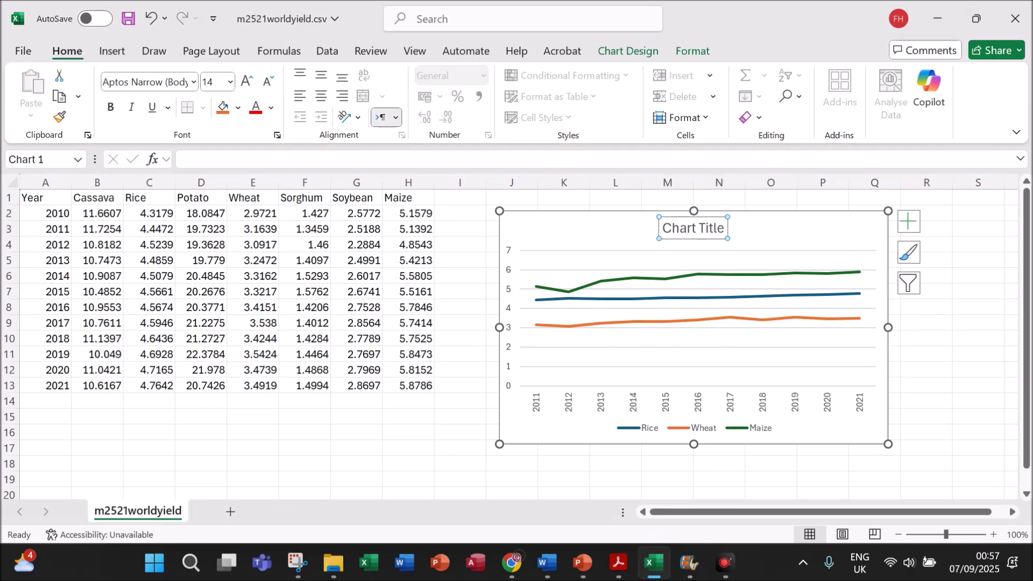
key("ctrl+v")
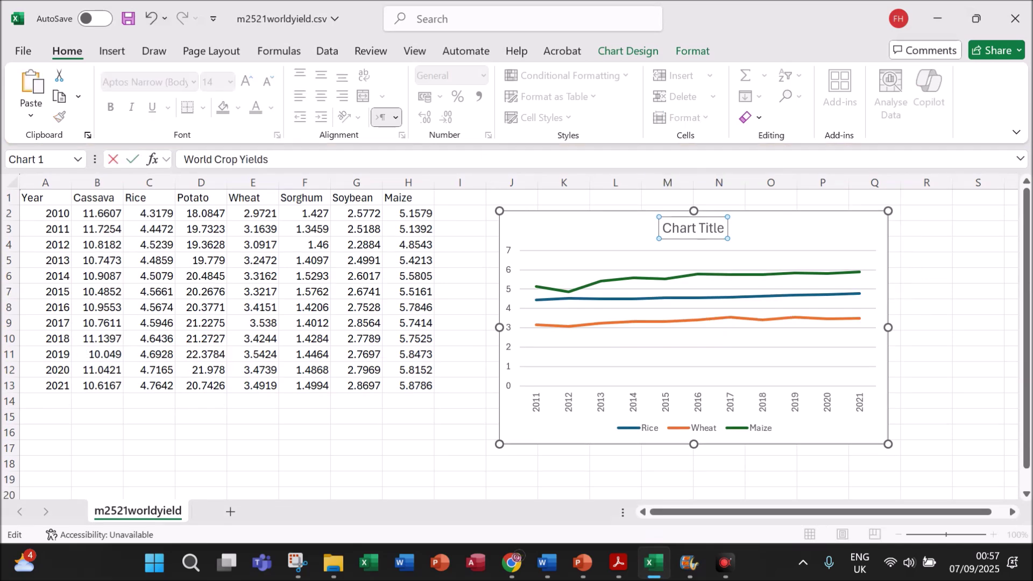
key("Return")
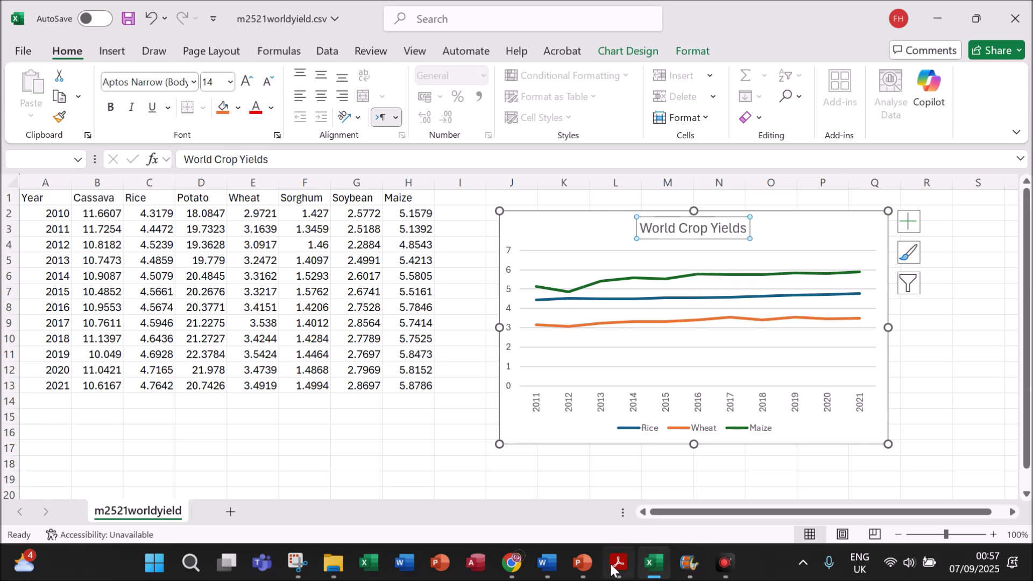
Step: Check the category axis title in question 25 in Acrobat, and back in Excel add axis titles to the chart
left_click(613, 563)
left_click_drag(361, 436, 391, 440)
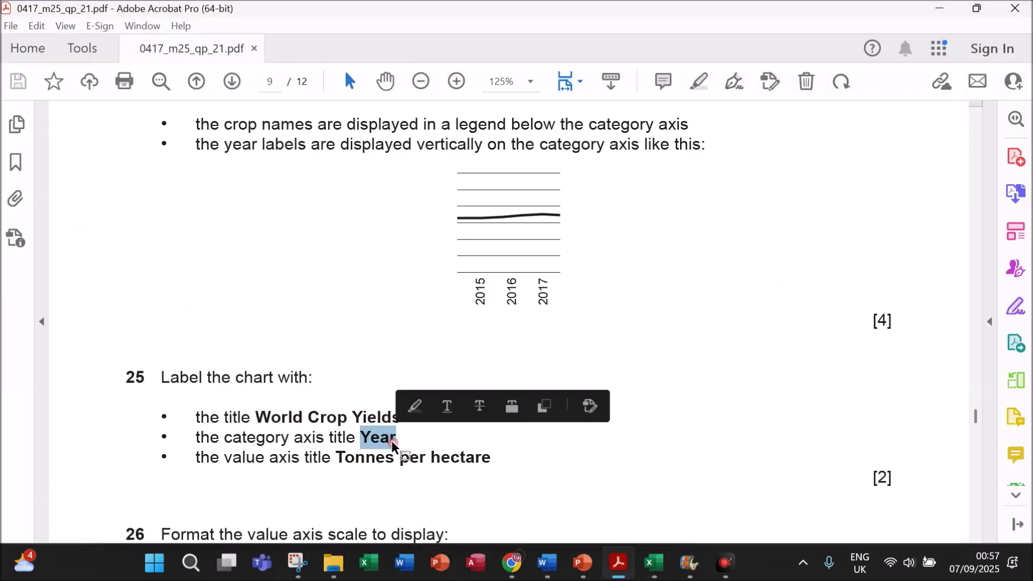
left_click(656, 564)
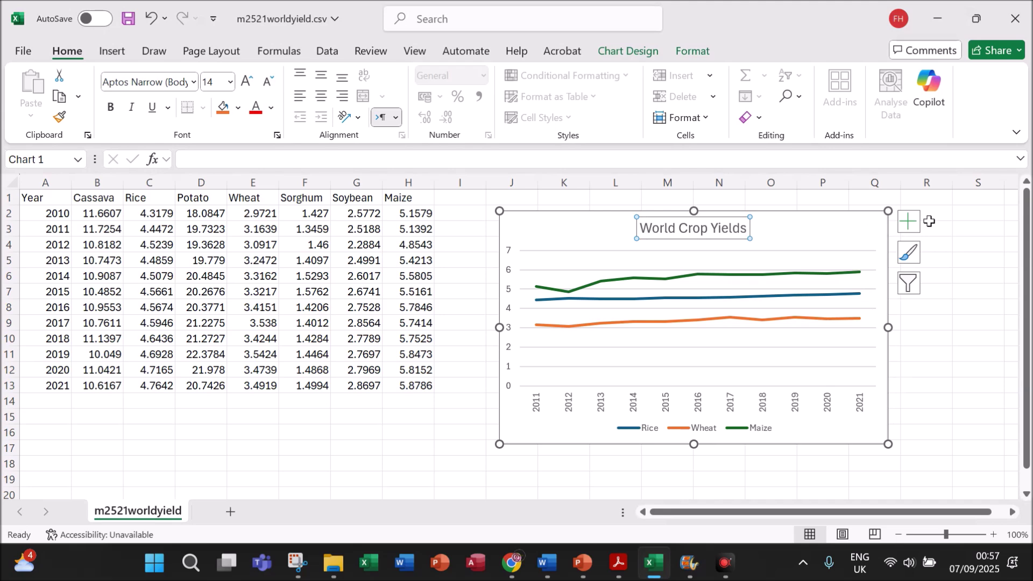
left_click(914, 230)
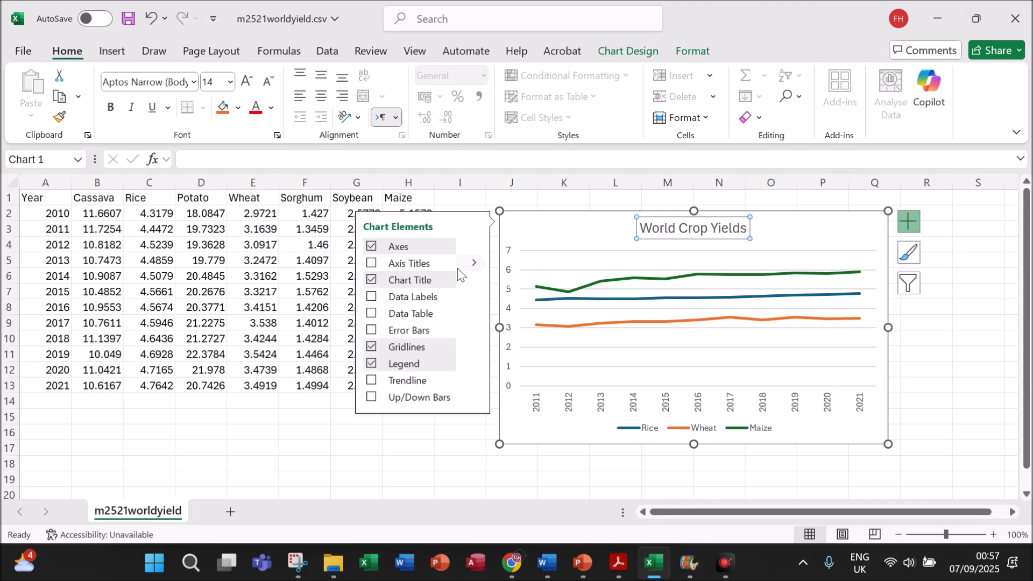
left_click(399, 264)
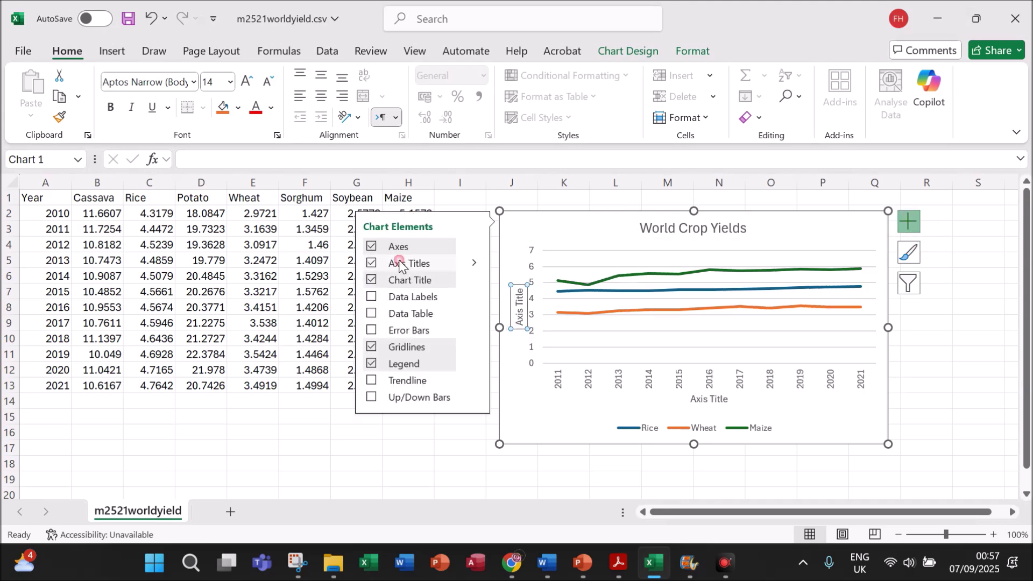
Step: Set the chart's category axis title to Year
left_click(708, 399)
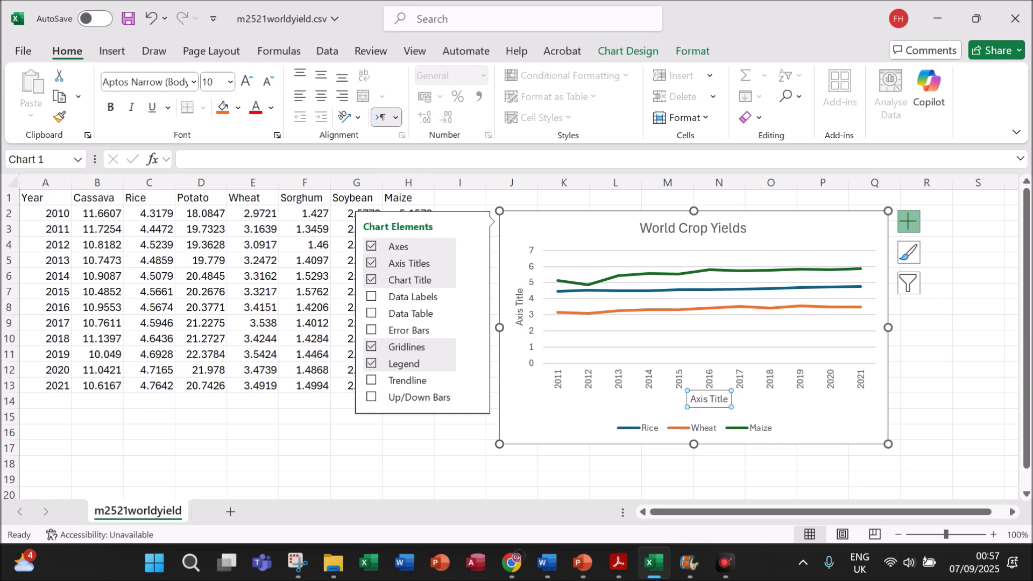
left_click(412, 159)
type("Year")
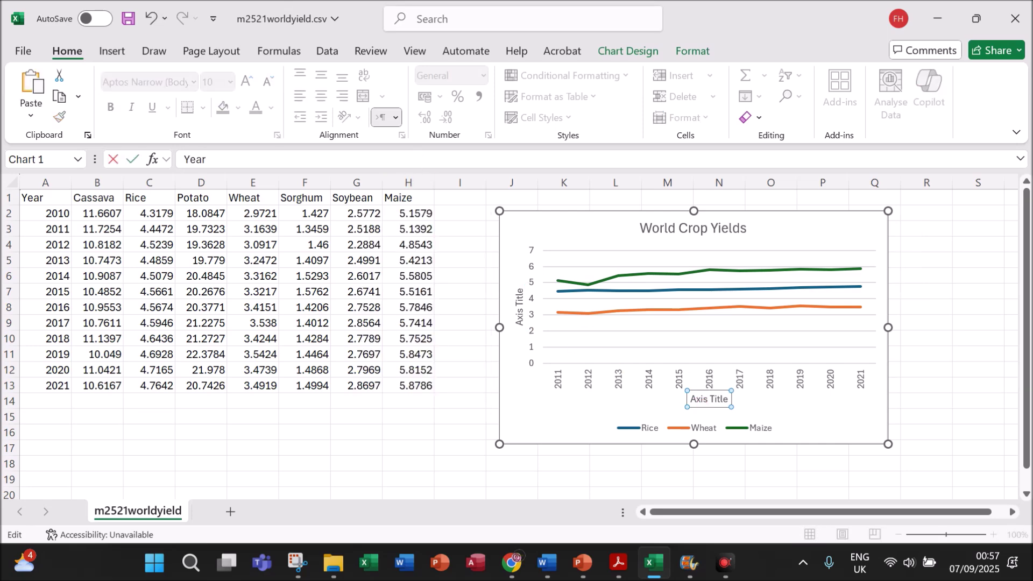
key("Return")
Step: Copy Tonnes per hectare from question 25 in Acrobat, and back in Excel use it as the value axis title
left_click(518, 309)
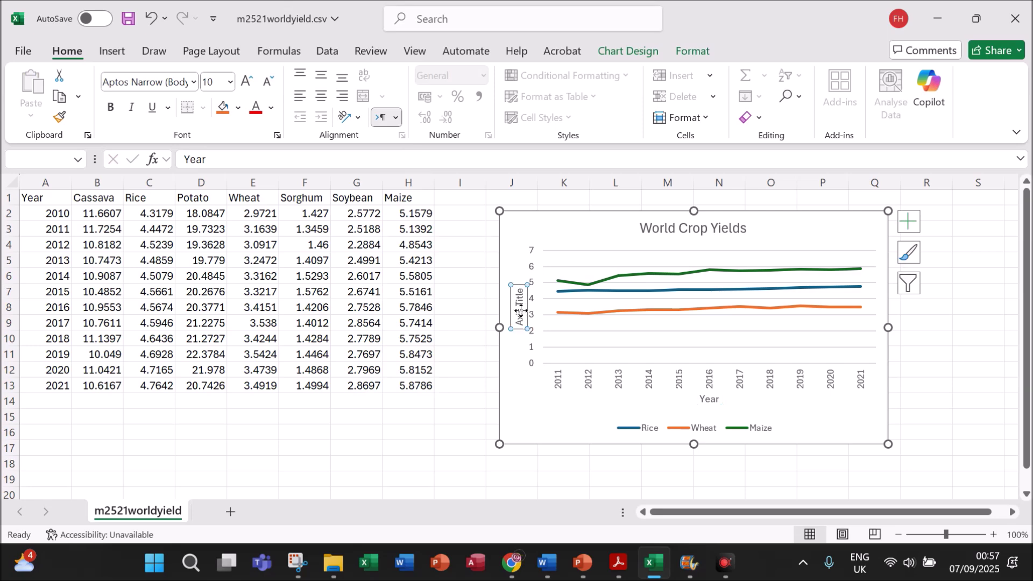
left_click(617, 563)
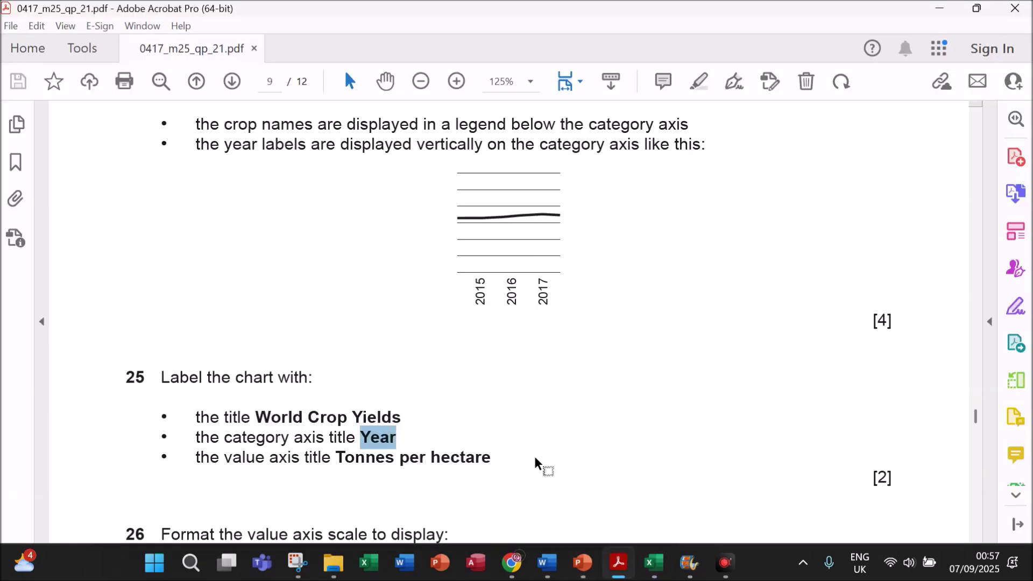
left_click_drag(337, 458, 479, 459)
key("ctrl+c")
left_click(653, 563)
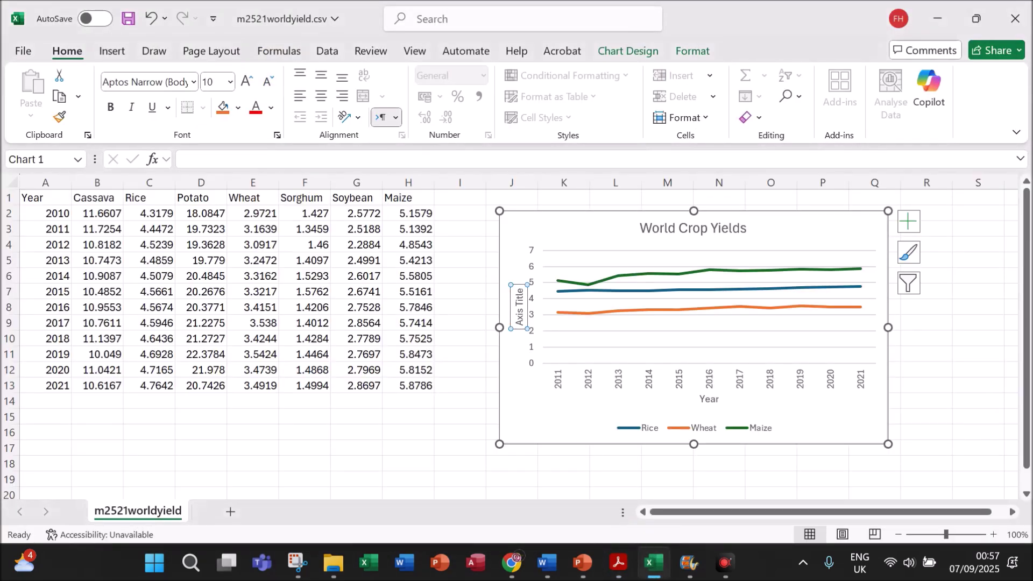
left_click(381, 159)
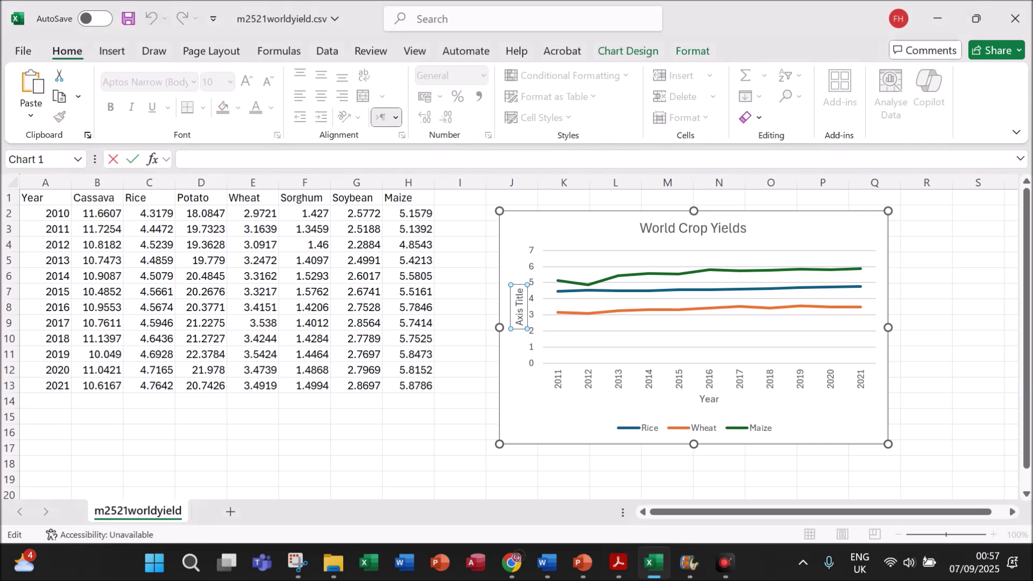
key("ctrl+v")
key("Return")
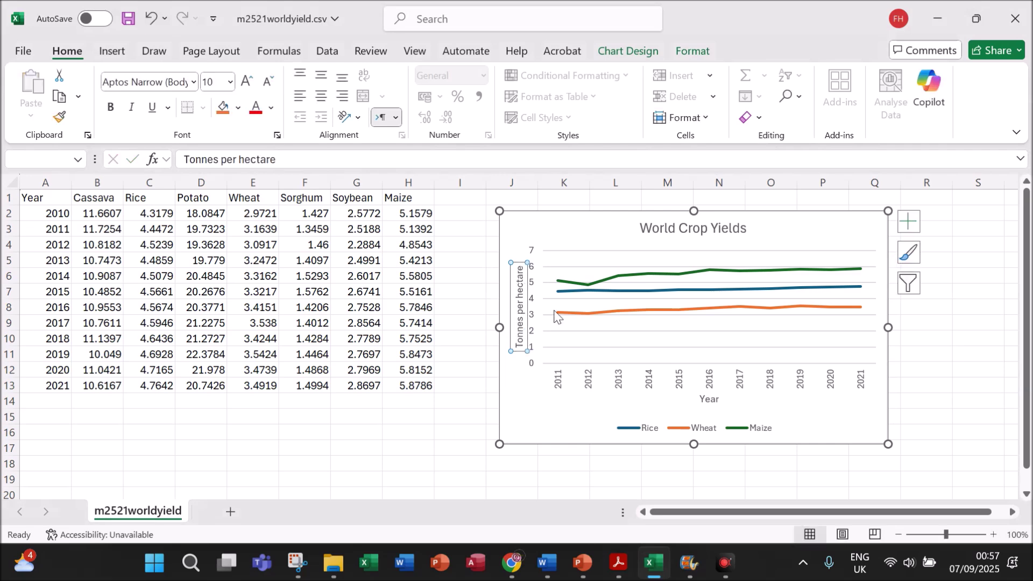
Step: Switch to Acrobat and read question 26 for the minimum and maximum of the value axis scale
left_click(617, 563)
scroll(640, 412, "down", 3)
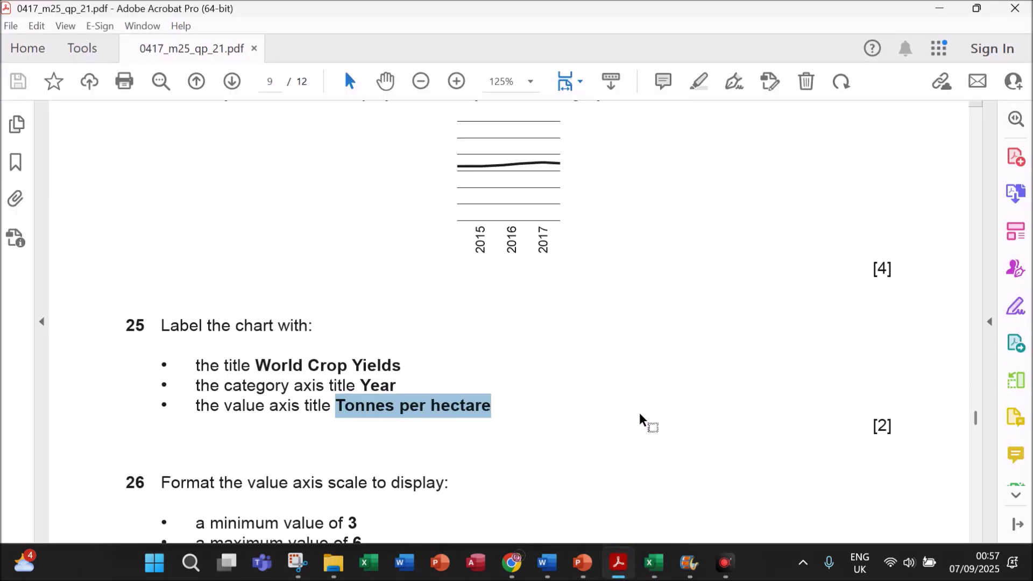
scroll(640, 414, "down", 3)
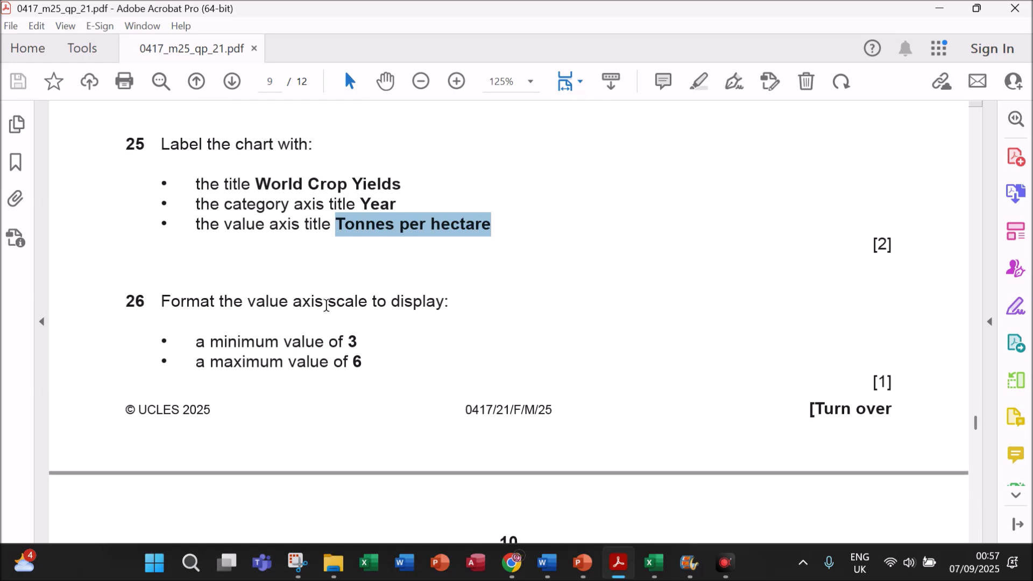
left_click_drag(326, 305, 448, 305)
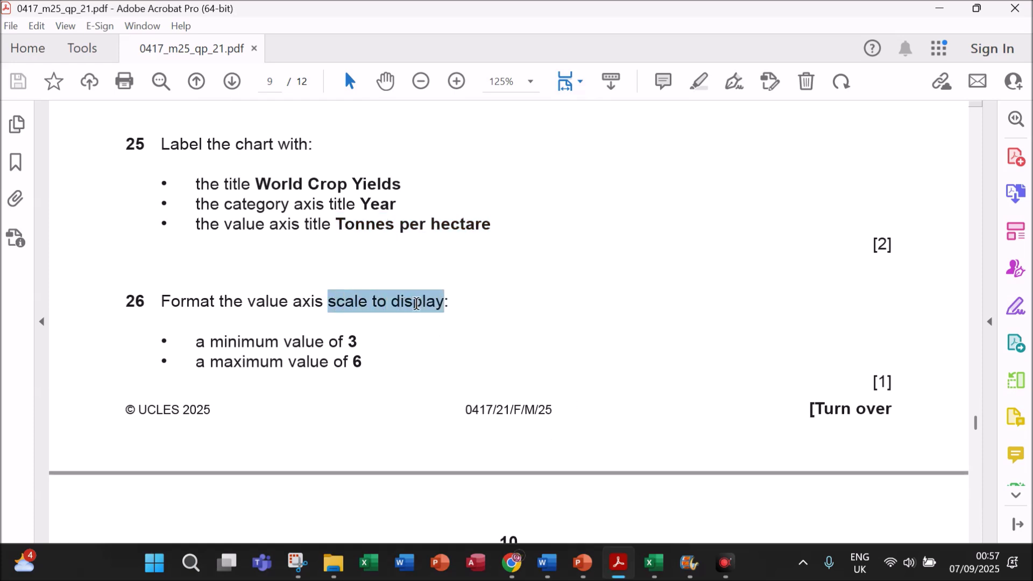
left_click(337, 336)
left_click_drag(330, 340, 369, 360)
Step: Back in Excel, set the chart's value axis bounds to a minimum of 3 and a maximum of 6
left_click(655, 563)
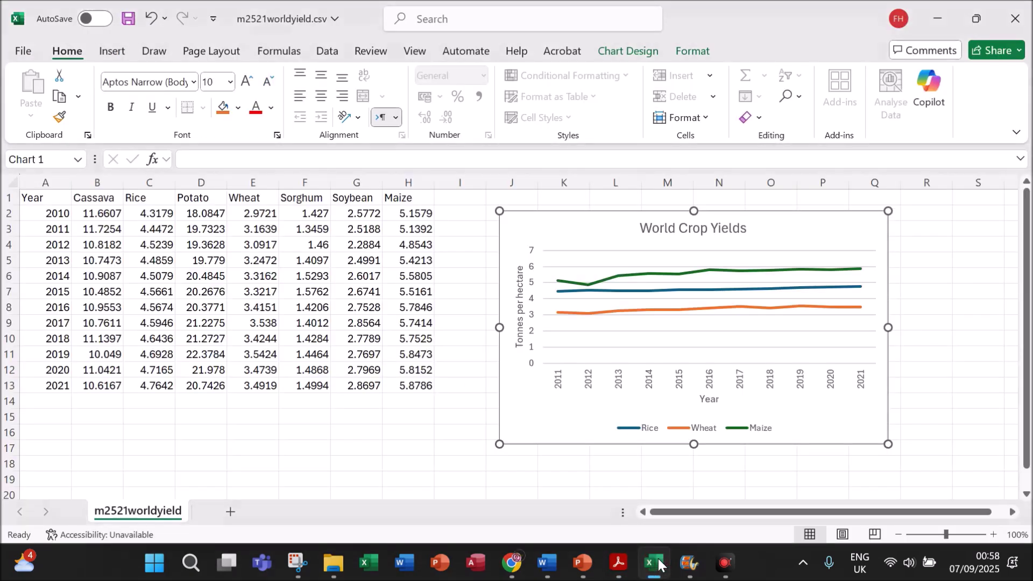
left_click(520, 323)
left_click(535, 365)
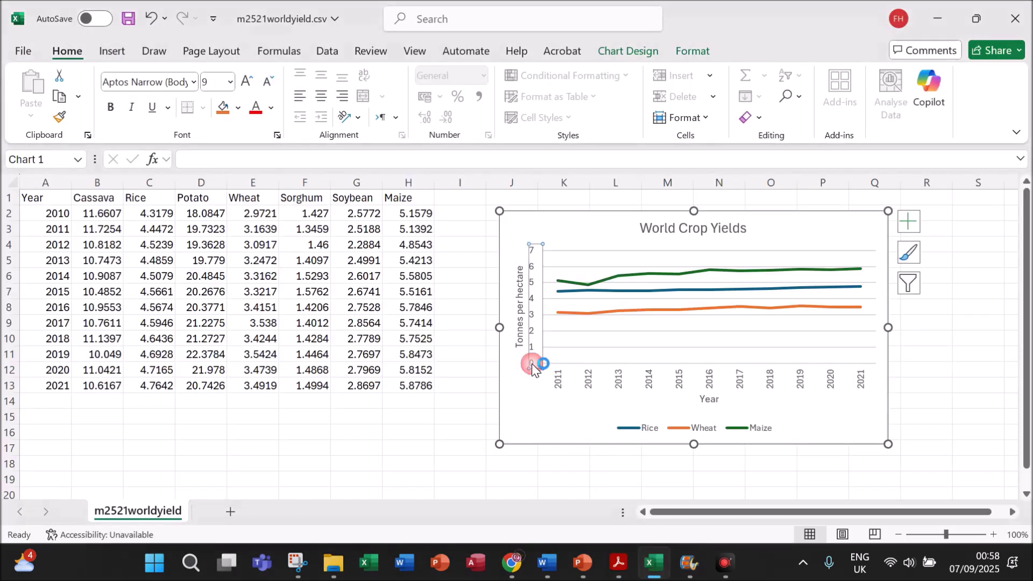
right_click(535, 317)
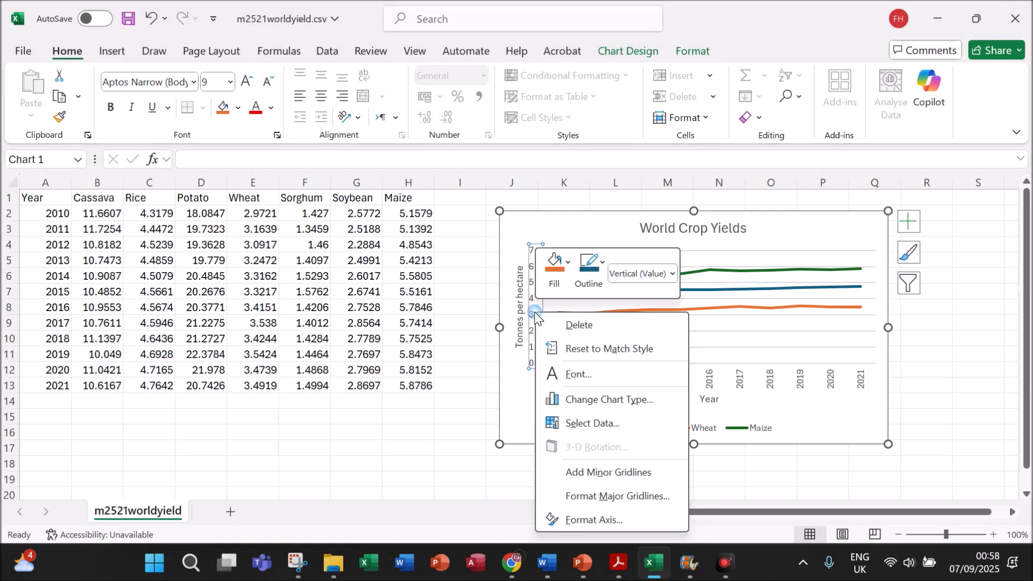
left_click(602, 519)
left_click(914, 334)
type("3")
key("Tab")
type("6")
key("Return")
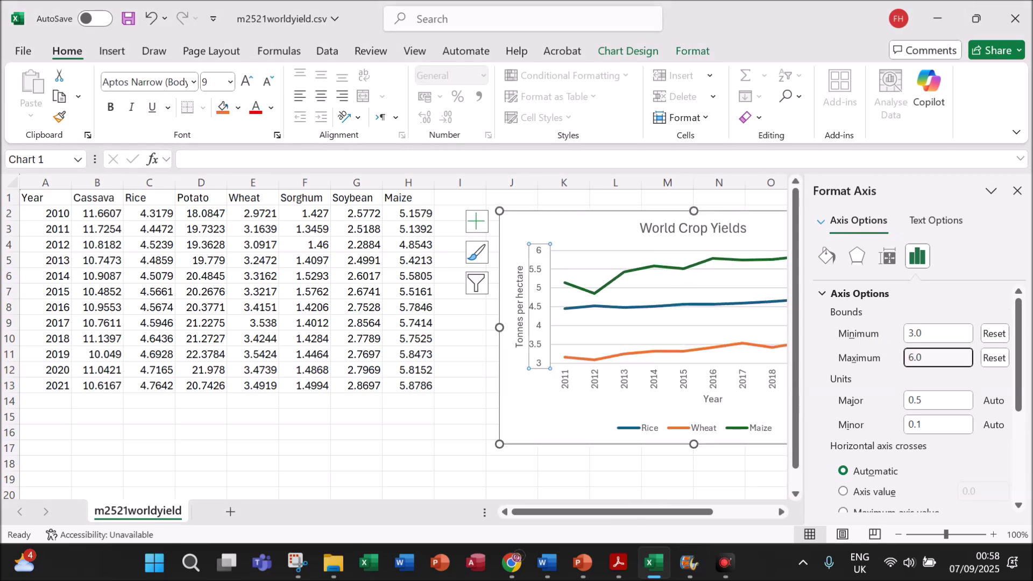
left_click(1018, 191)
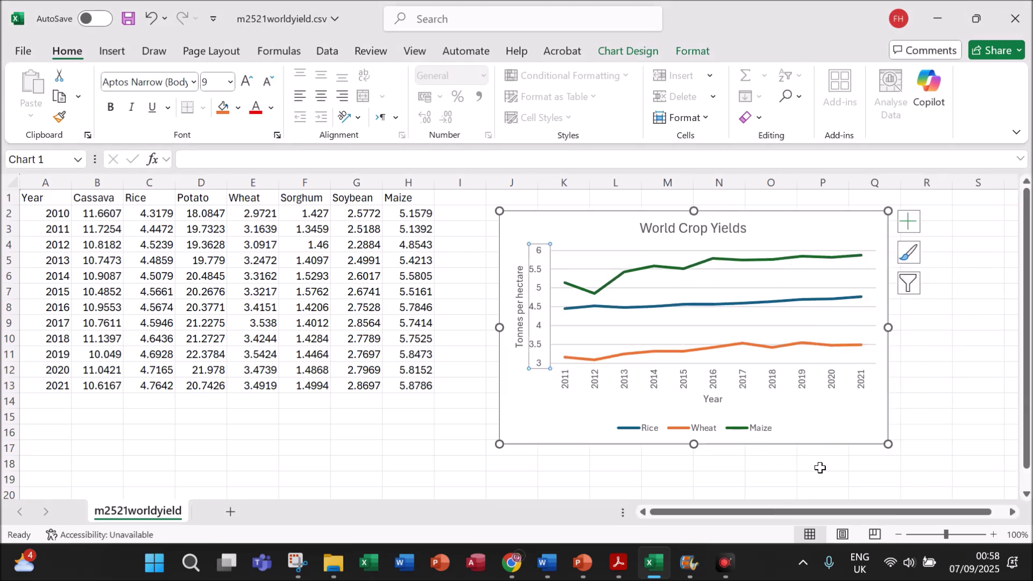
Step: Read the chart placement instruction in question 27 in Acrobat, and back in Excel copy the World Crop Yields chart
left_click(613, 560)
scroll(368, 389, "down", 5)
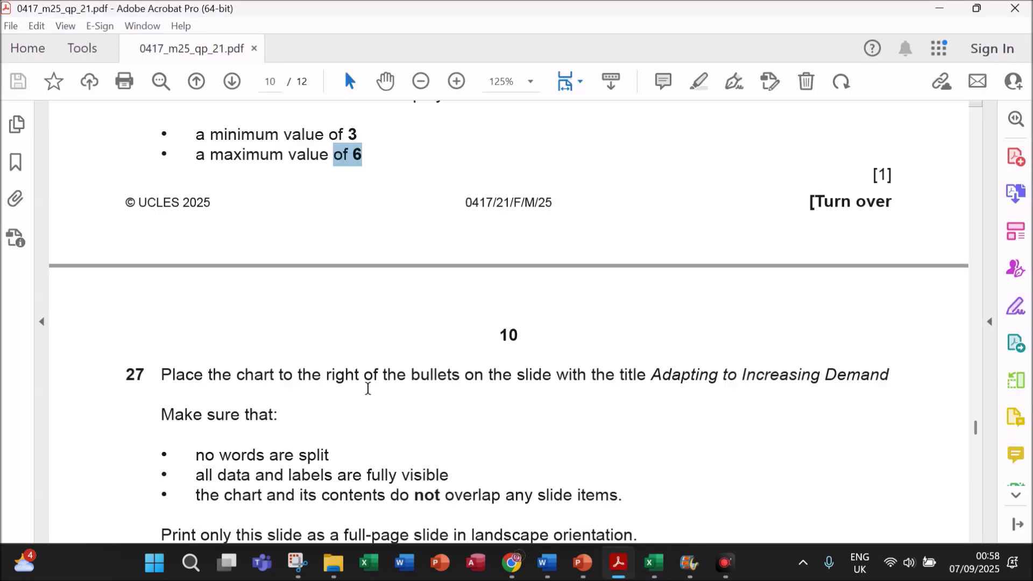
left_click_drag(372, 294, 618, 296)
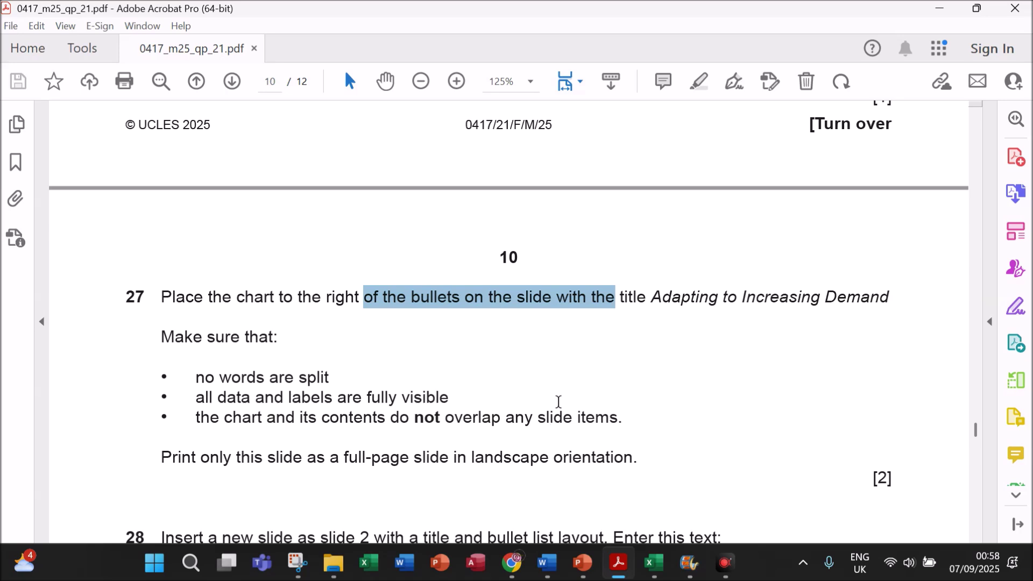
left_click(654, 562)
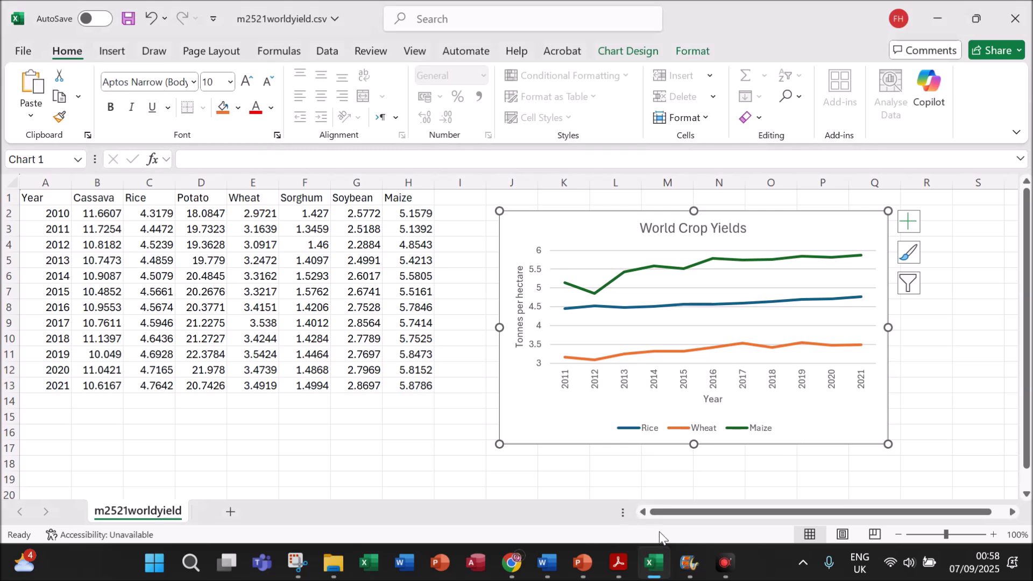
Step: Switch to PowerPoint, check the target slide title in question 27 in Acrobat, and open the Adapting to Increasing Demand slide
left_click(583, 562)
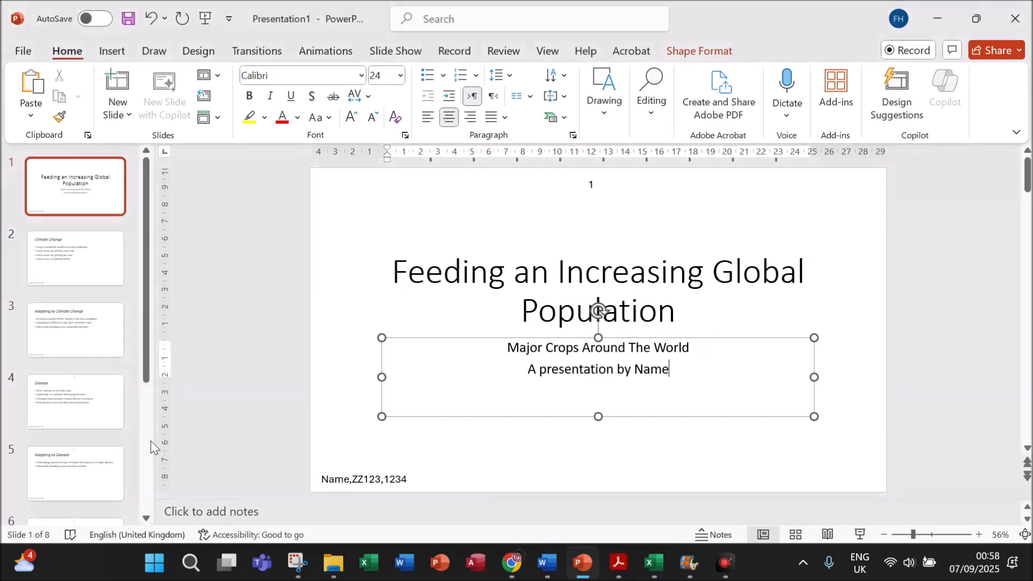
left_click(92, 336)
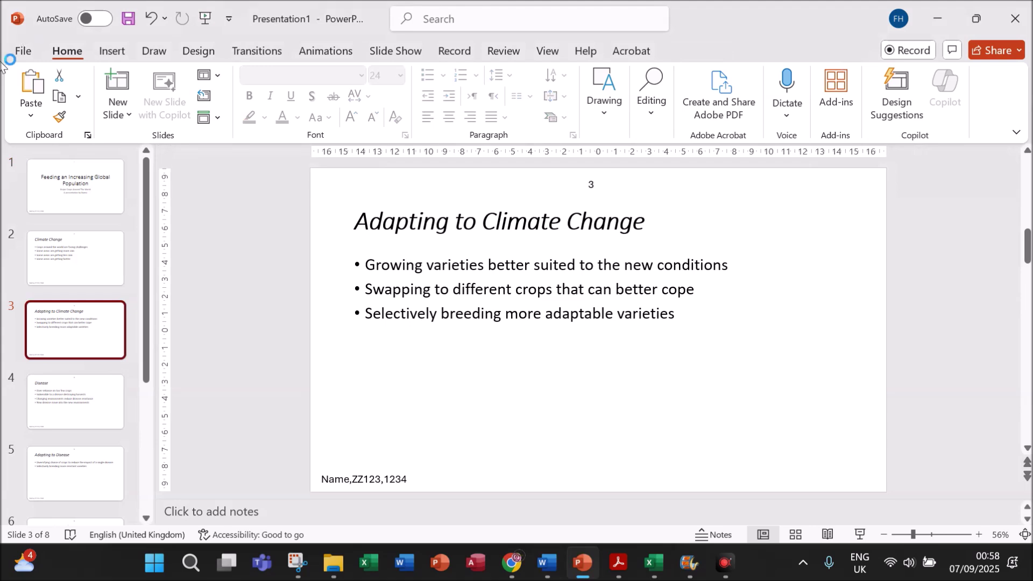
left_click(617, 562)
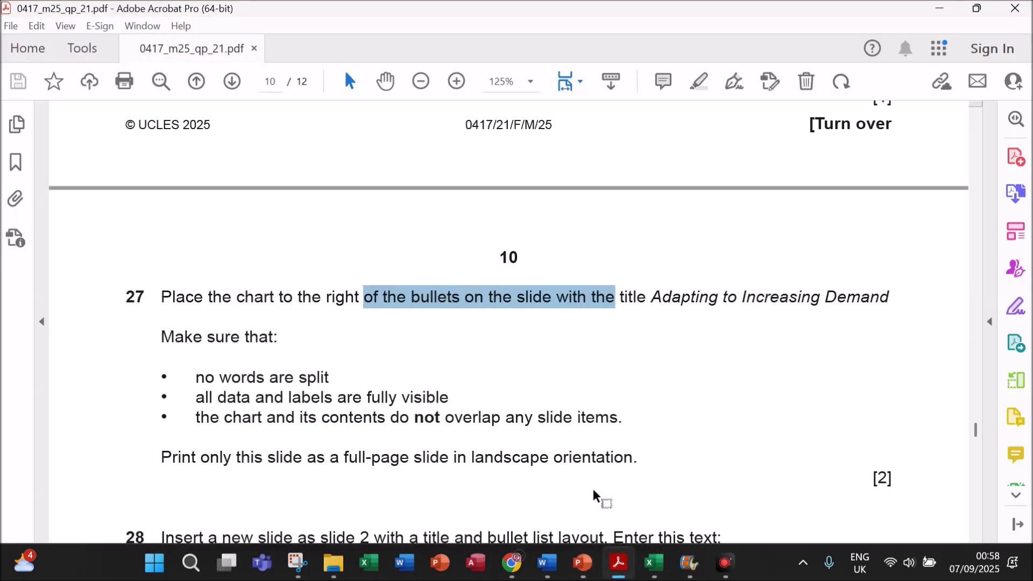
left_click_drag(743, 297, 889, 297)
left_click(581, 564)
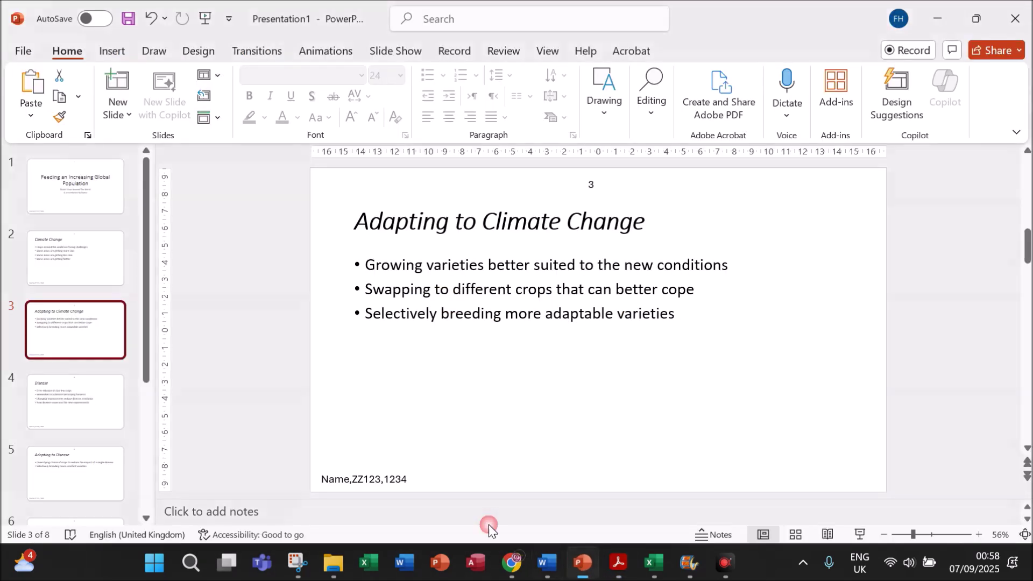
left_click(95, 470)
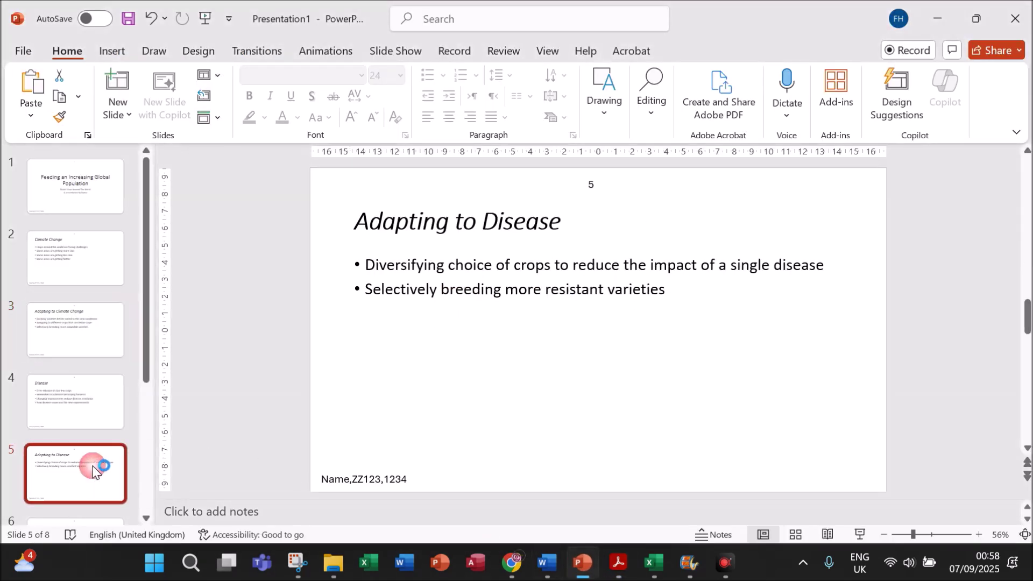
left_click(83, 329)
left_click_drag(145, 334, 146, 430)
scroll(146, 430, "down", 1)
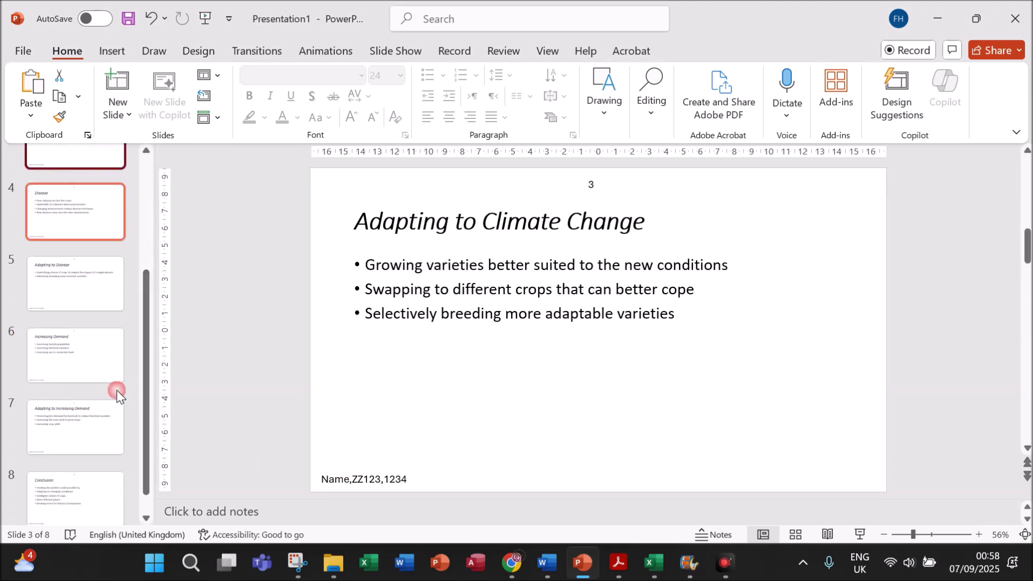
left_click(97, 426)
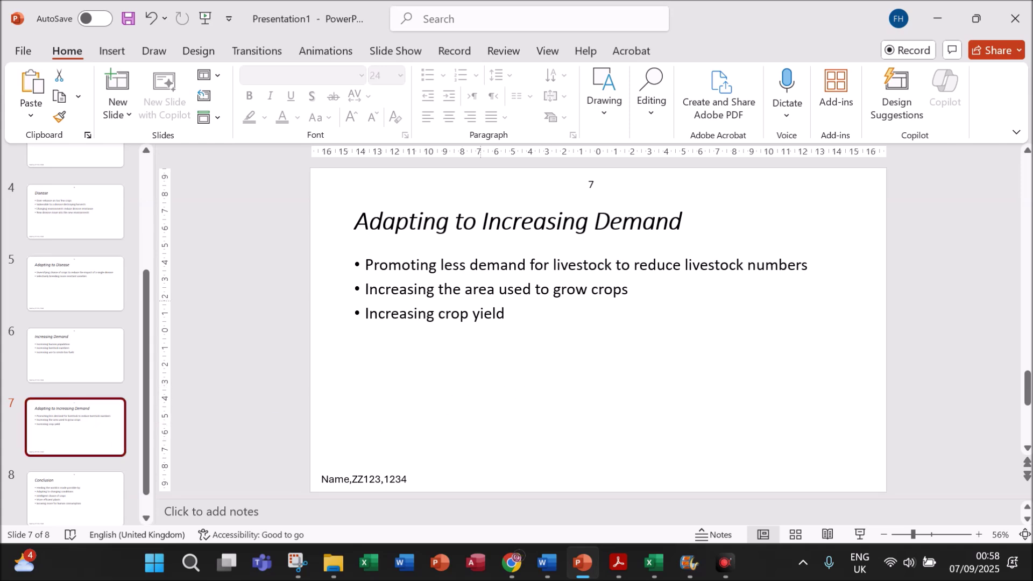
Step: Narrow the slide's bullet text box, paste the copied chart, and move and enlarge it to fill the space right of the bullets
left_click(473, 290)
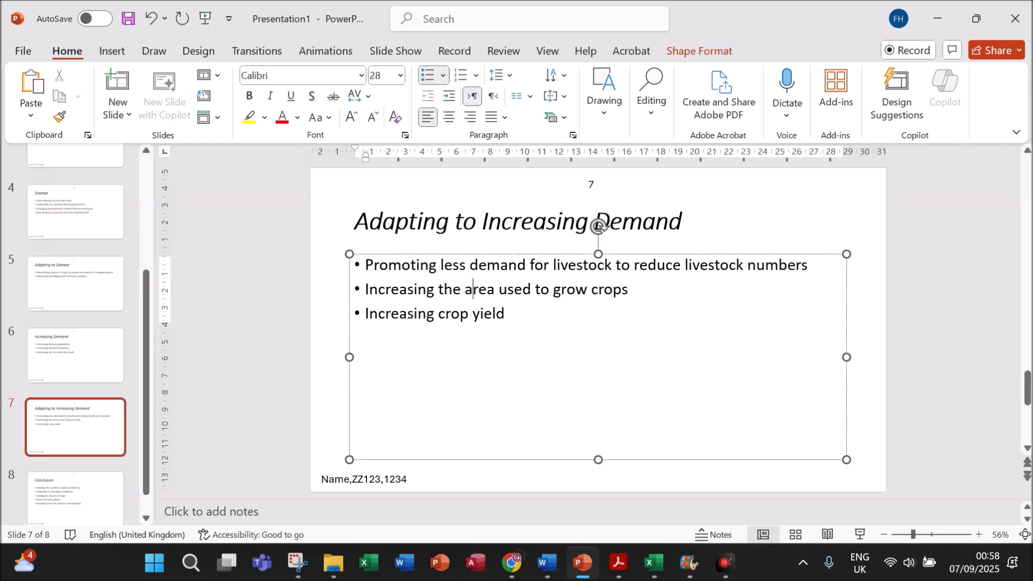
left_click_drag(846, 356, 575, 342)
left_click(724, 351)
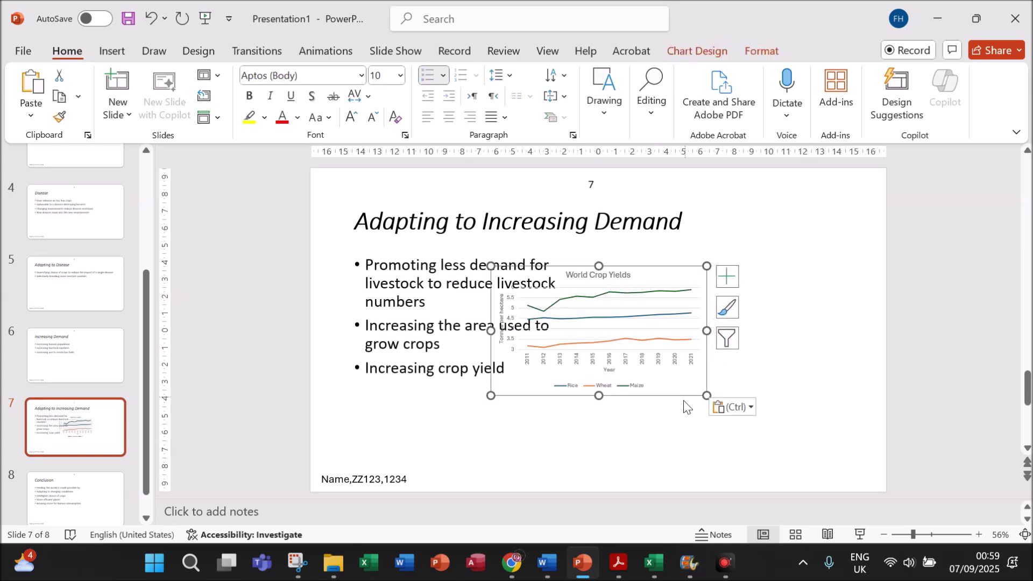
left_click_drag(683, 386, 846, 446)
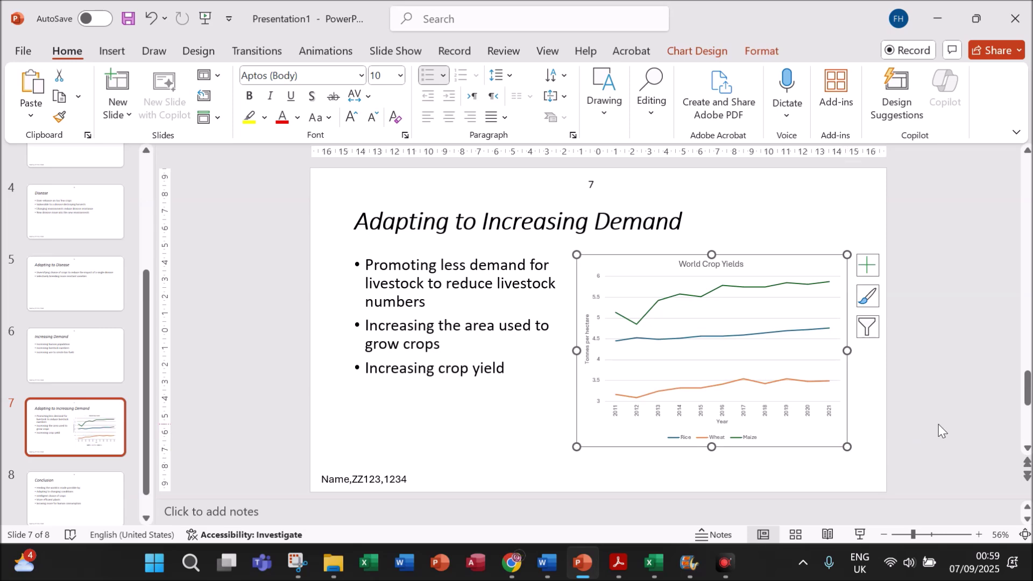
Step: Read question 27's requirements on split words and visible labels in Acrobat, and check the chart slide in PowerPoint against them
left_click(625, 550)
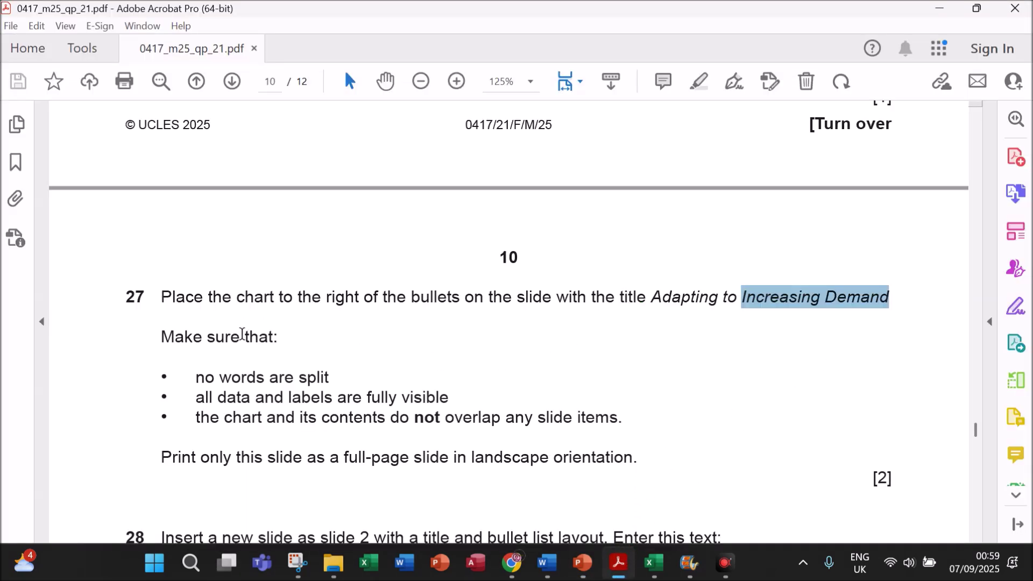
left_click_drag(210, 378, 320, 378)
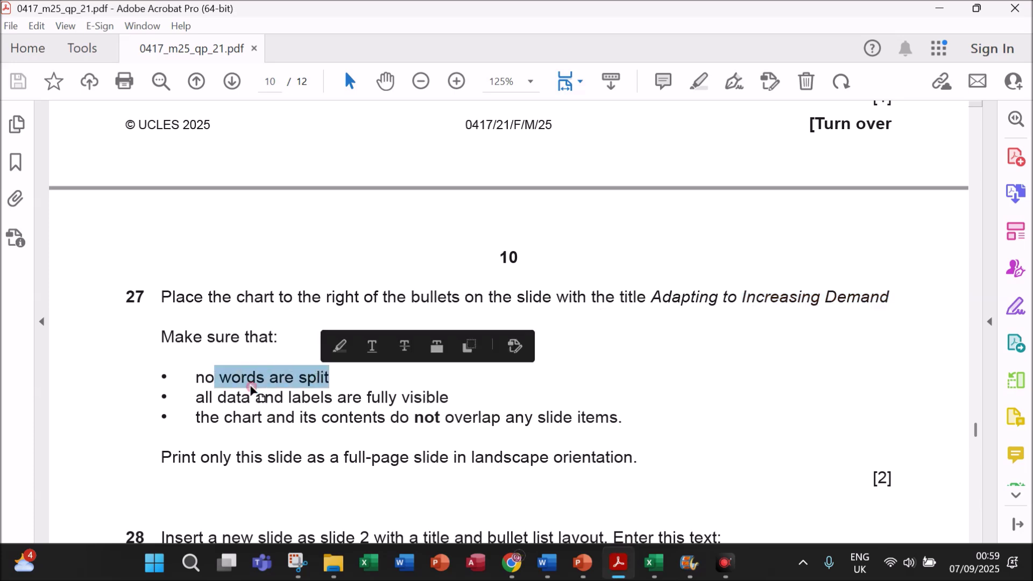
left_click_drag(237, 397, 415, 401)
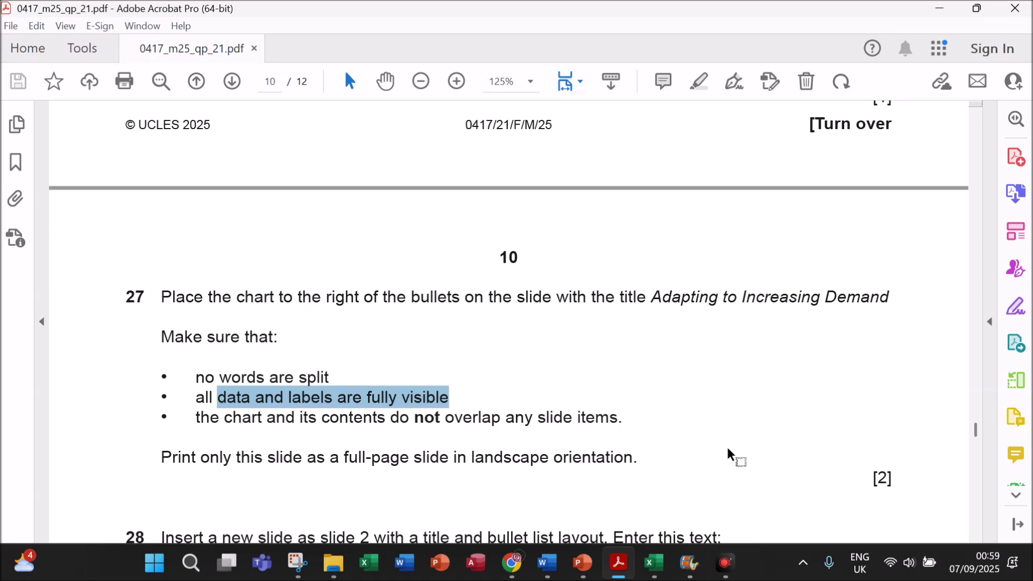
left_click(584, 559)
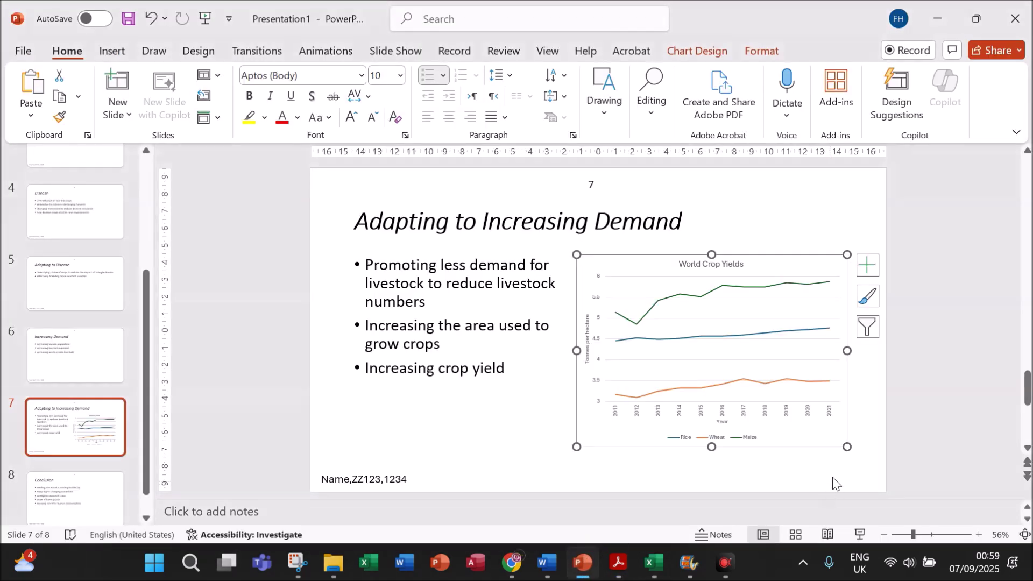
left_click(882, 446)
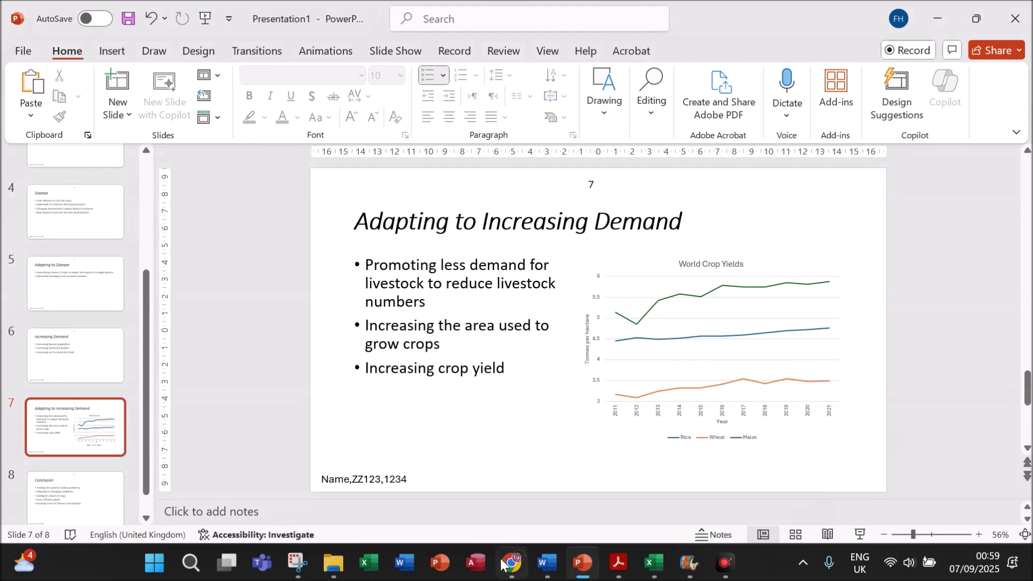
Step: Switch to Acrobat and read the slide printing instruction at the end of question 27
left_click(611, 555)
scroll(455, 413, "down", 5)
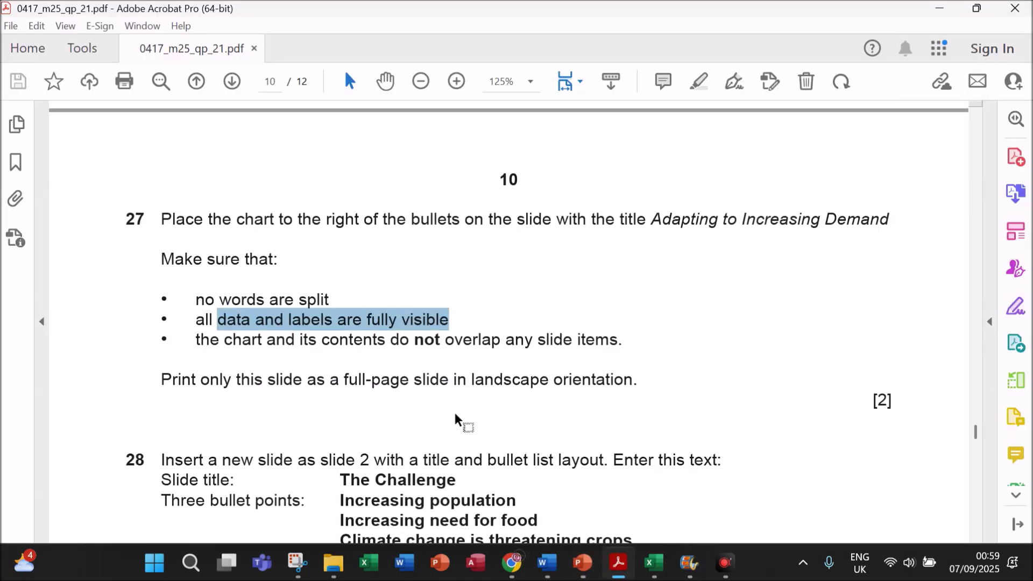
left_click_drag(270, 299, 652, 320)
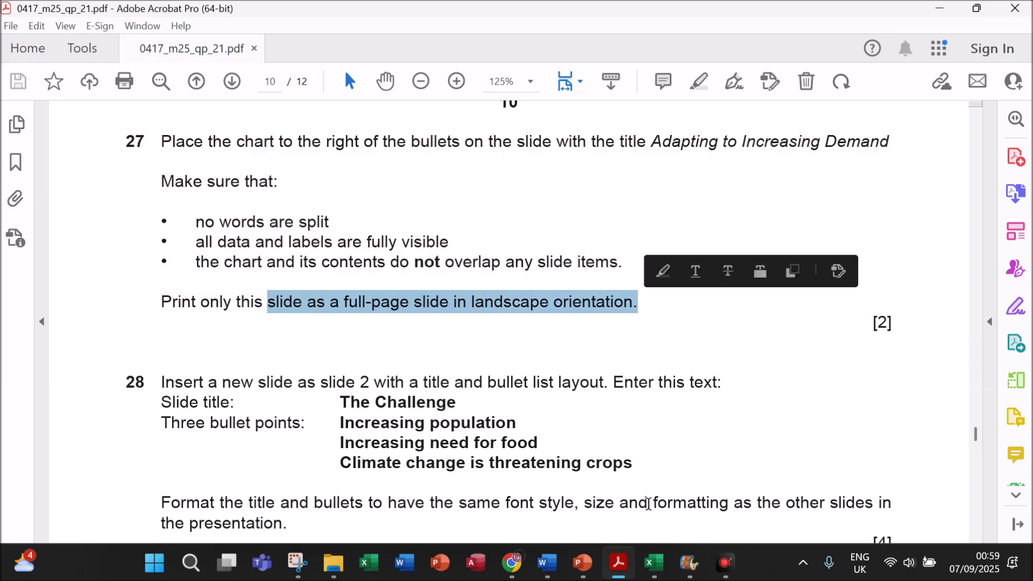
Step: Back in PowerPoint, open the print settings and restrict the print range to slide 7
mouse_move(583, 562)
left_click(570, 532)
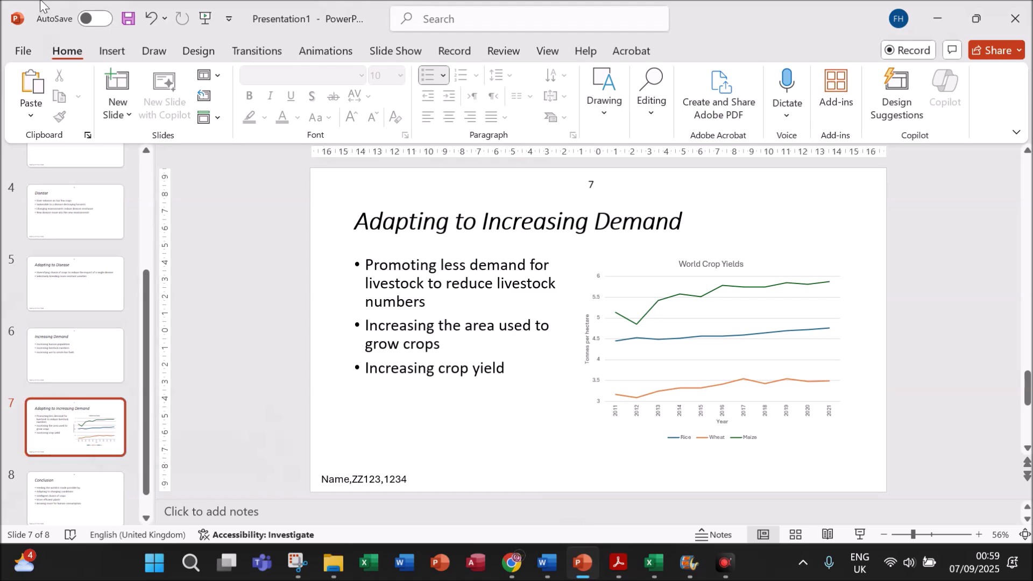
left_click(24, 53)
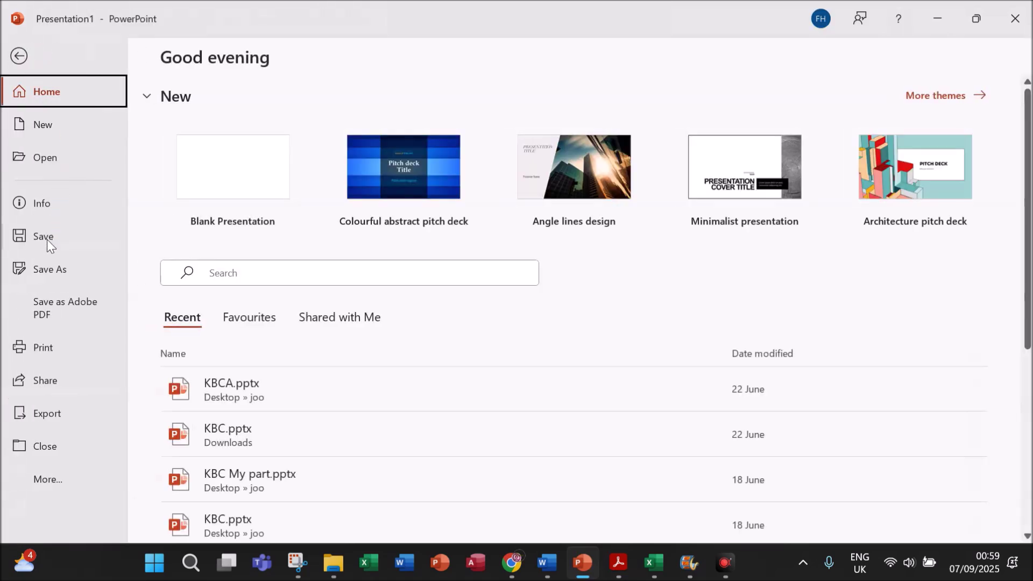
left_click(44, 344)
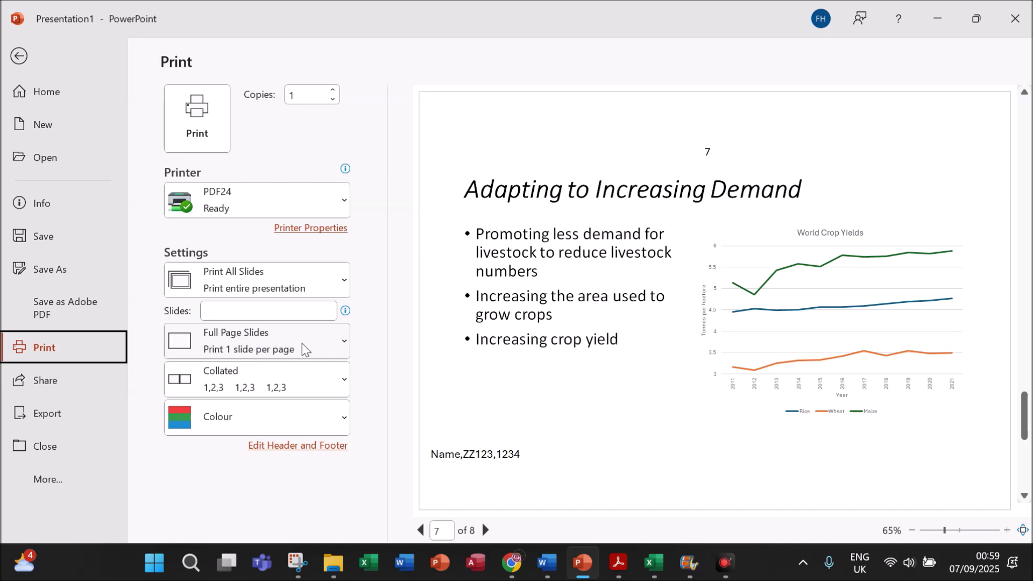
left_click(226, 311)
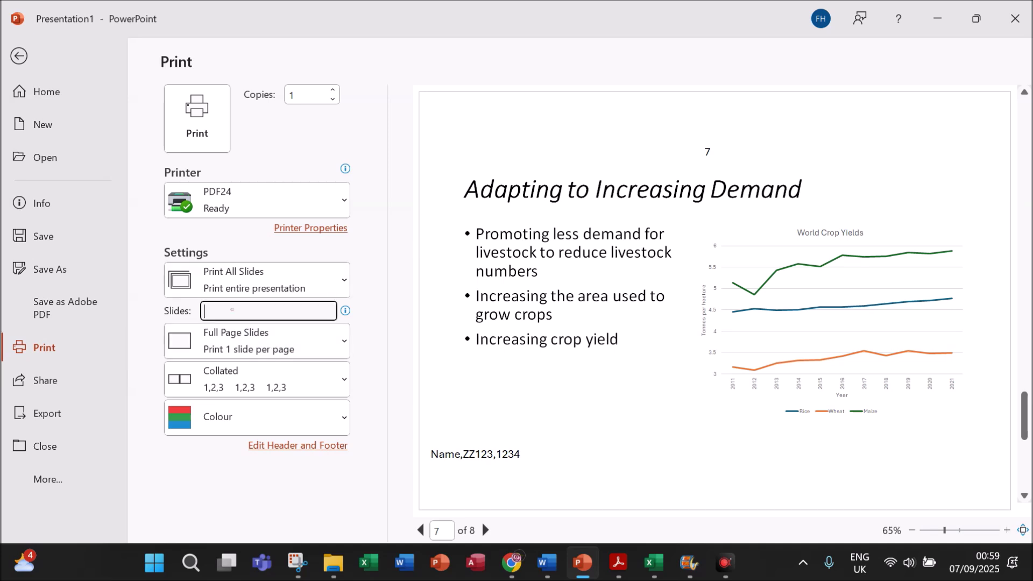
type("7")
key("Return")
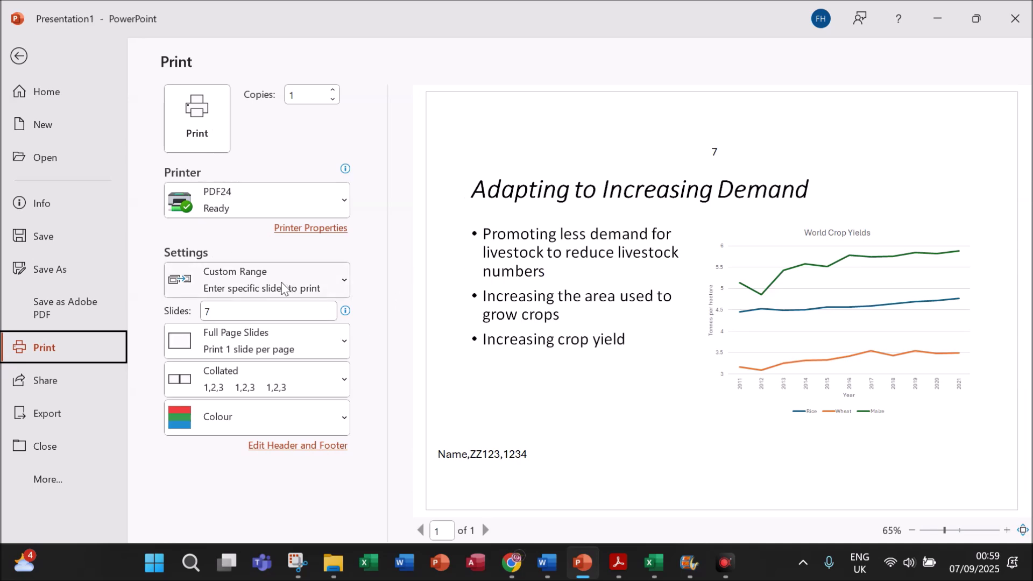
Step: Clear the slide range in the print settings and return to the presentation without printing
left_click(205, 311)
key("BackSpace")
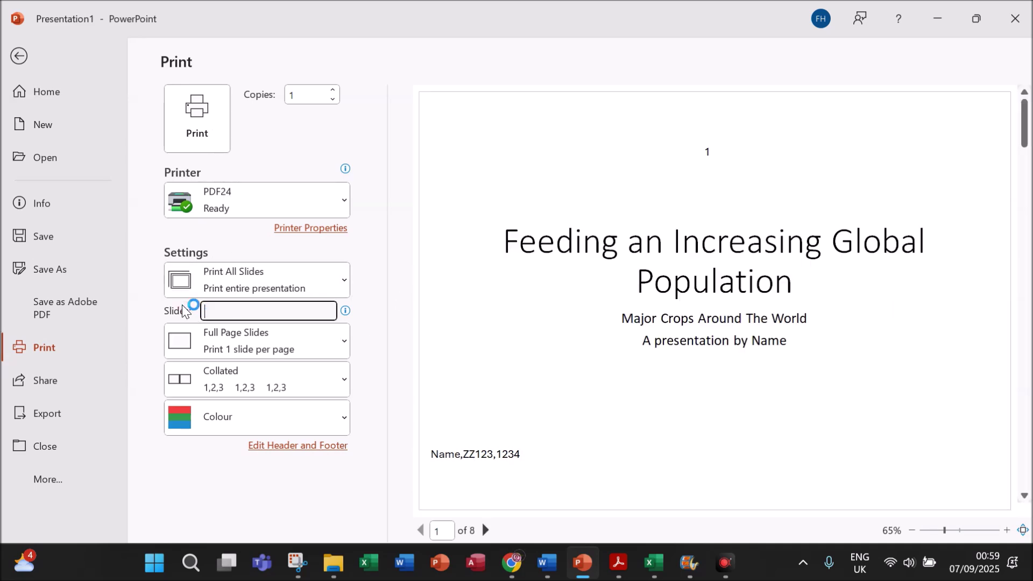
left_click(20, 56)
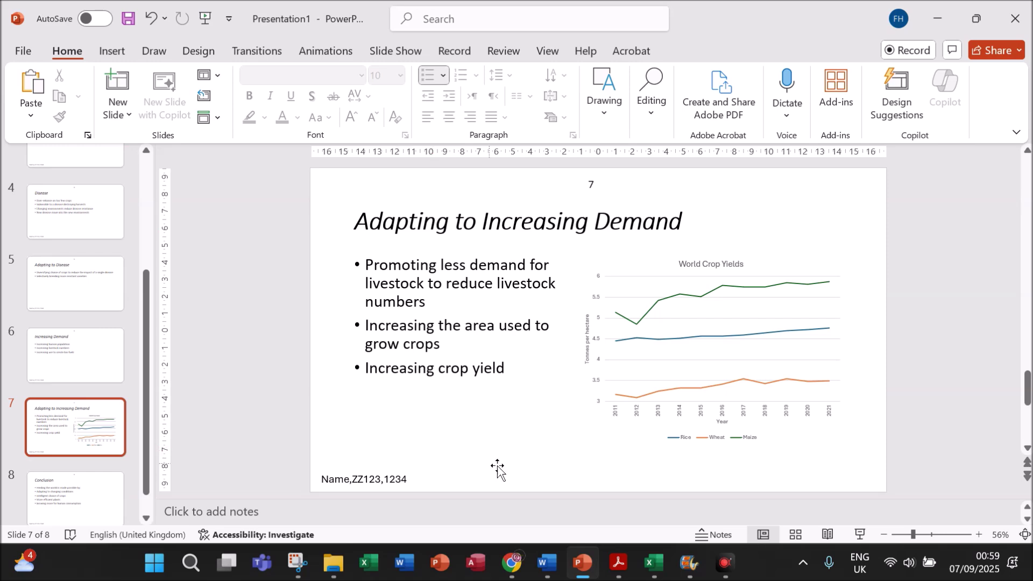
Step: Read question 28 in Acrobat, and in PowerPoint insert a new title and bullet list slide as slide 2
left_click(617, 560)
scroll(572, 419, "down", 3)
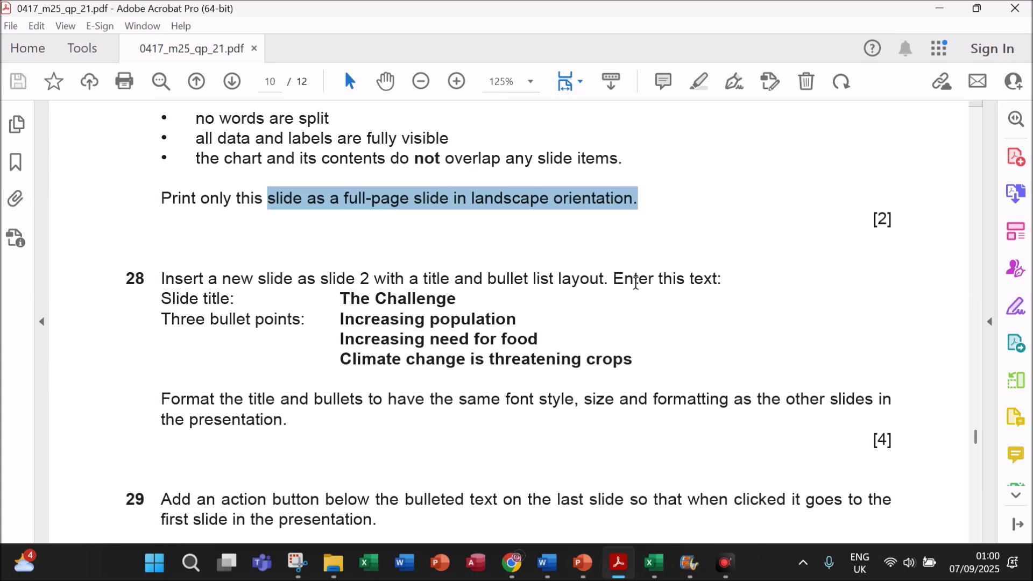
left_click(583, 562)
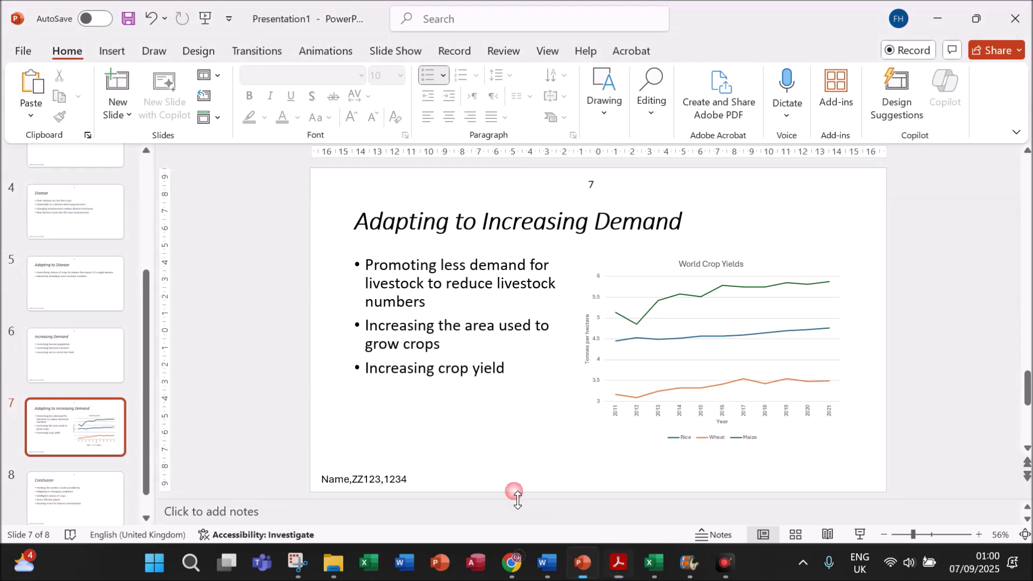
scroll(130, 299, "up", 3)
left_click(73, 267)
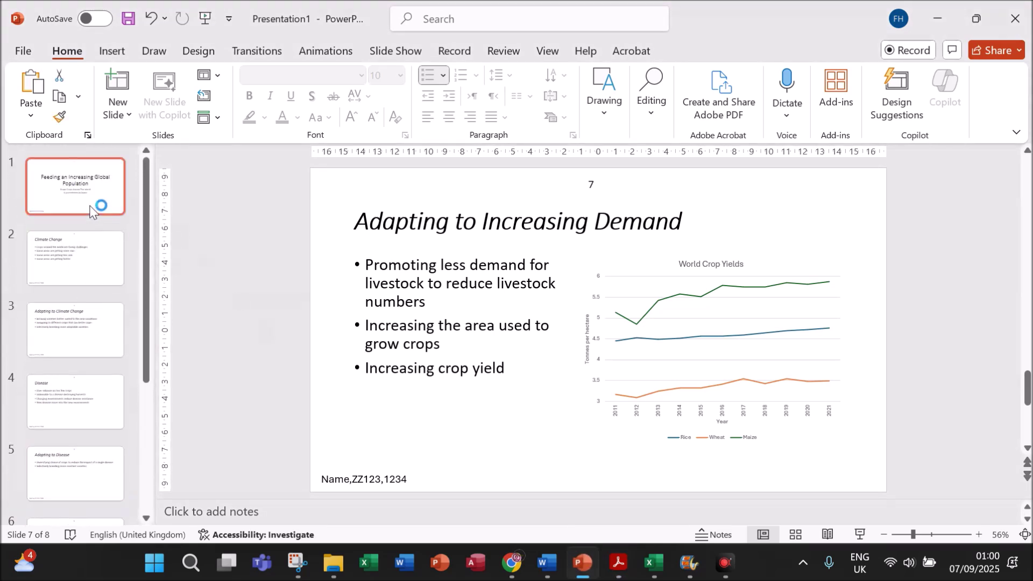
right_click(75, 263)
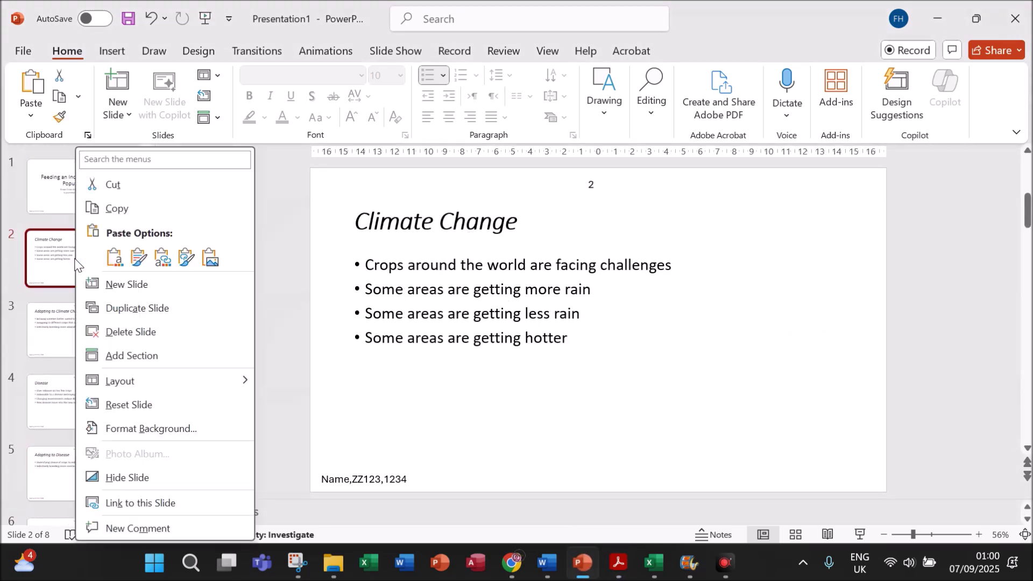
left_click(113, 286)
left_click_drag(96, 302, 106, 254)
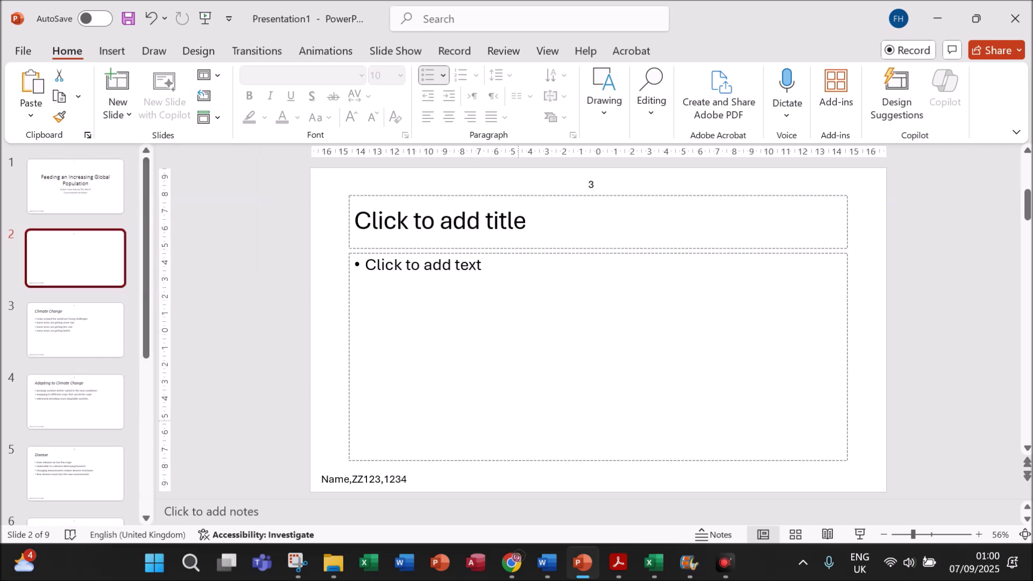
Step: Copy the slide title "The Challenge" from the exam paper in Acrobat and paste it as slide 2's title in PowerPoint
left_click(619, 563)
left_click_drag(341, 297, 431, 296)
key("ctrl+c")
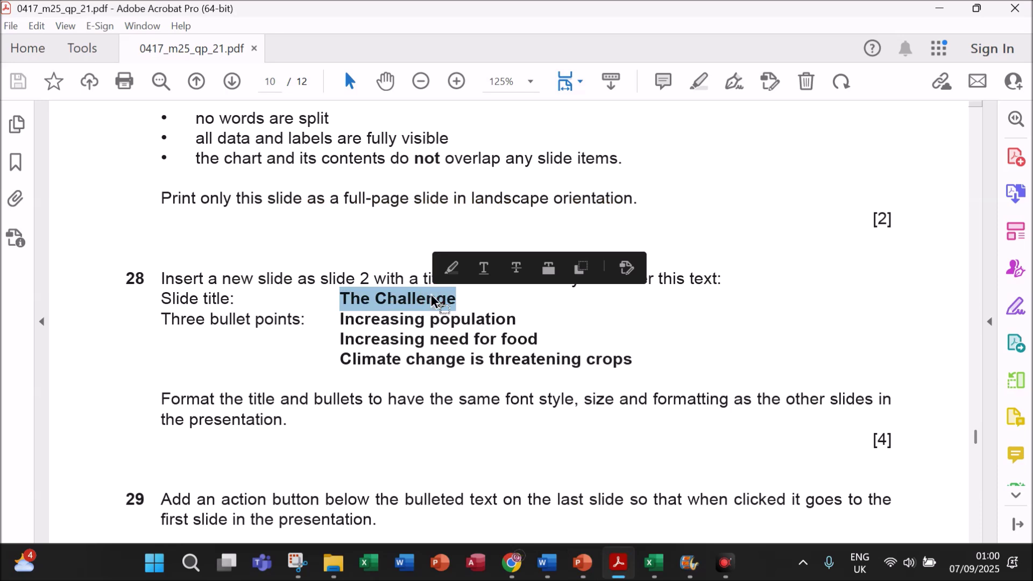
left_click(590, 559)
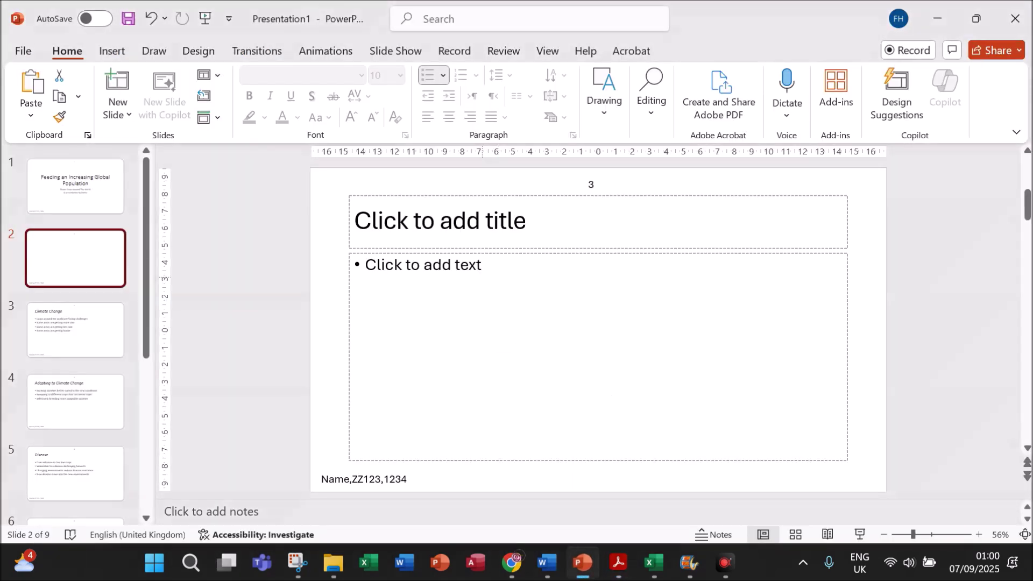
left_click(463, 221)
key("ctrl+v")
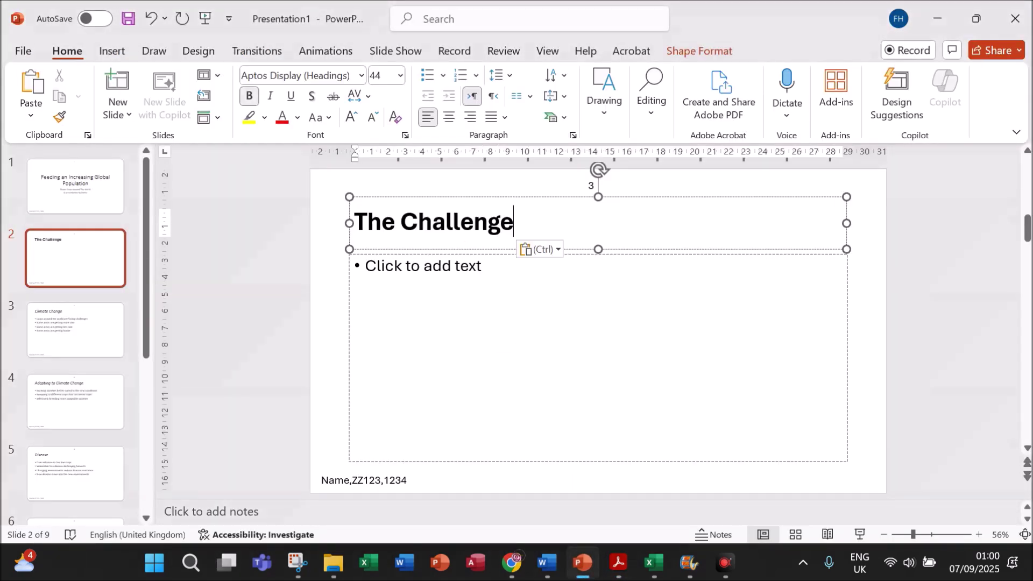
Step: Copy question 28's three bullet points from the exam paper in Acrobat and paste them into slide 2's bullet list in PowerPoint
left_click(466, 281)
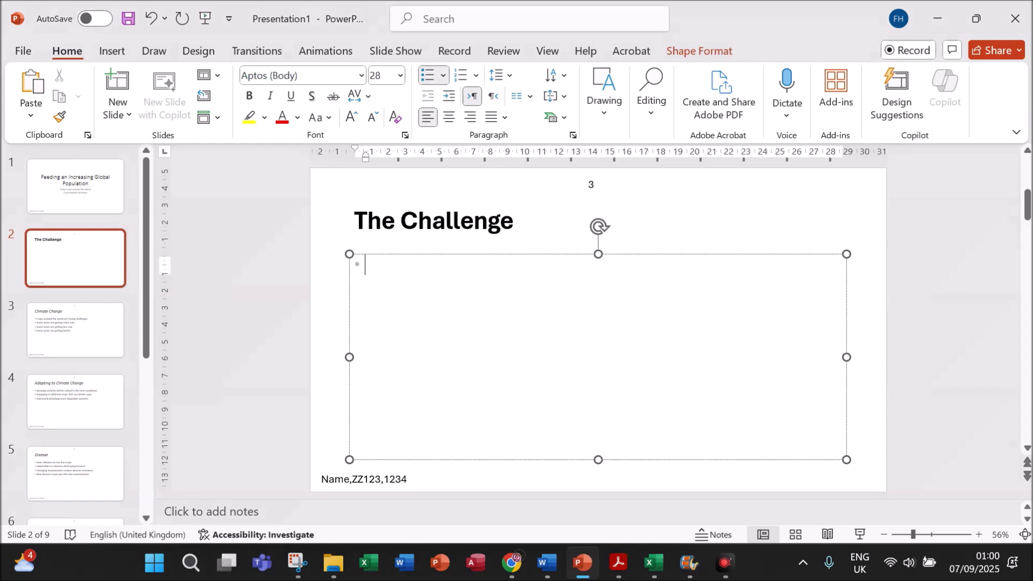
left_click(619, 562)
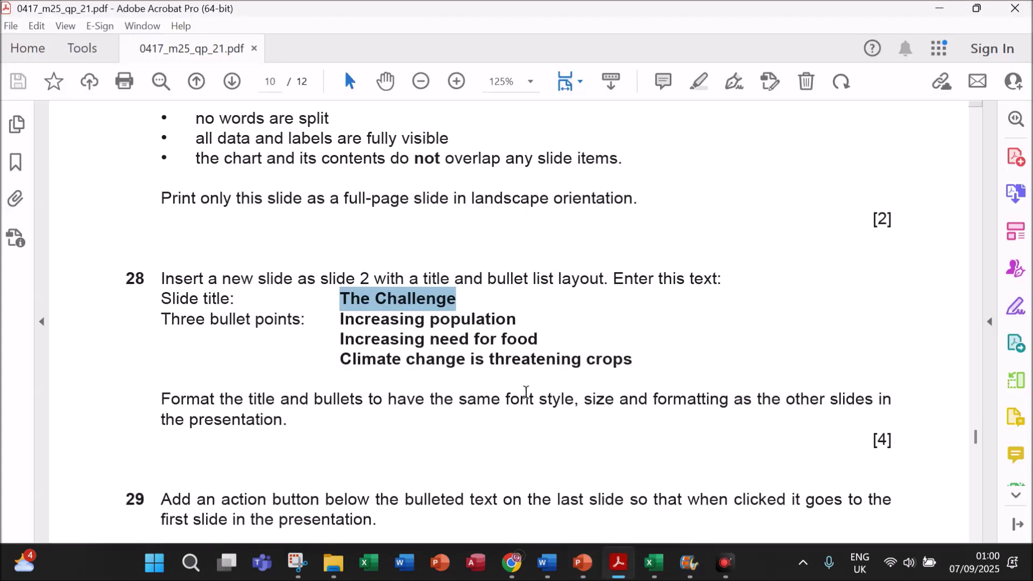
left_click_drag(340, 318, 644, 361)
key("ctrl+c")
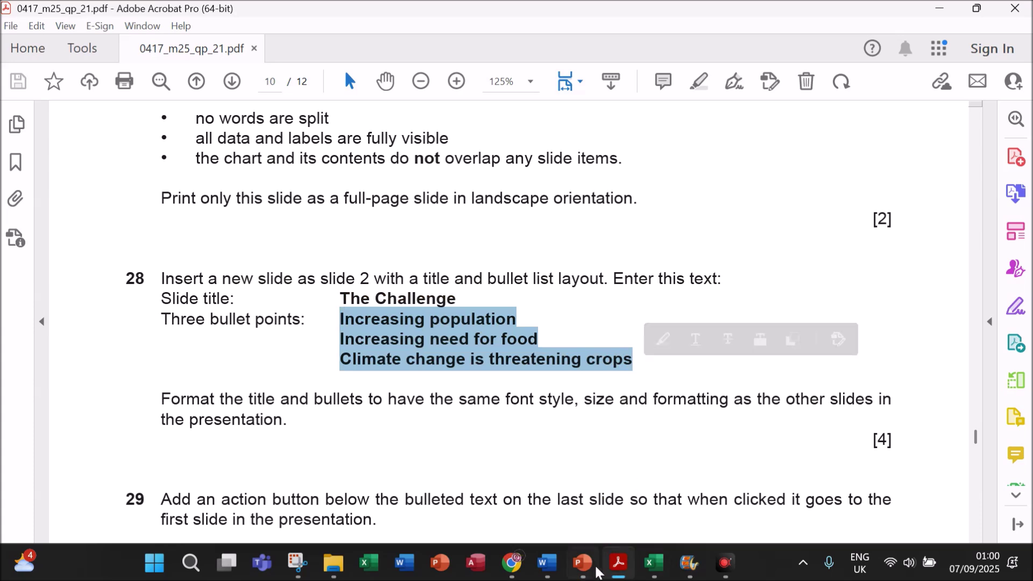
left_click(596, 570)
key("ctrl+v")
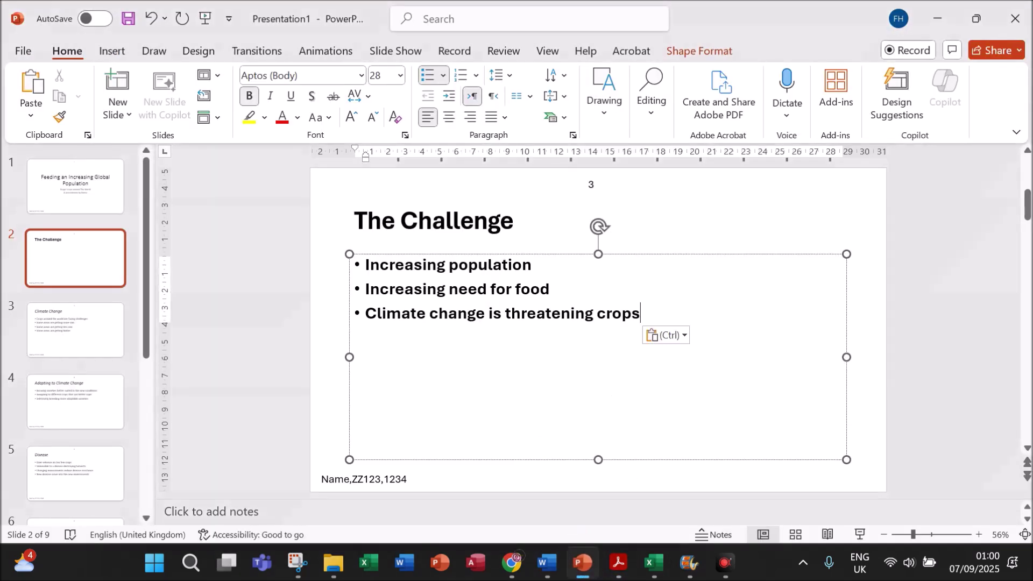
Step: Read question 28's formatting requirement in Acrobat, and in PowerPoint apply the "Climate Change" title's formatting to slide 2's title with Format Painter
left_click(618, 568)
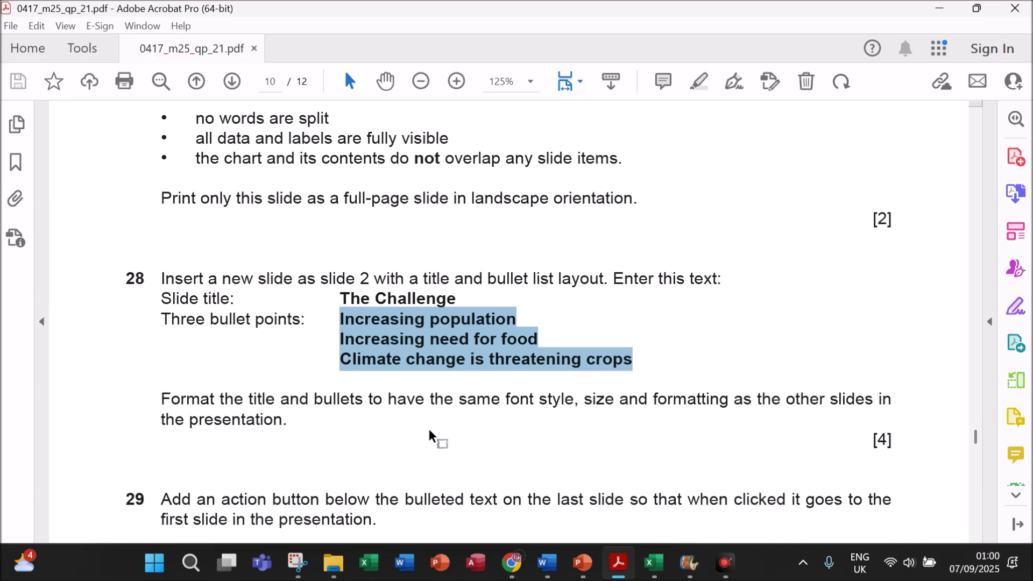
left_click_drag(279, 398, 888, 407)
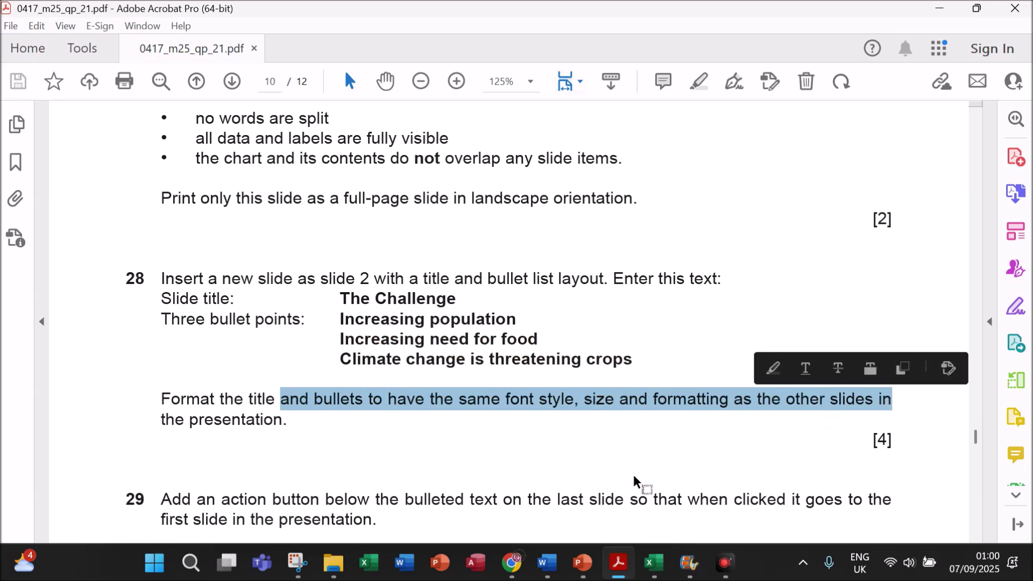
left_click(576, 562)
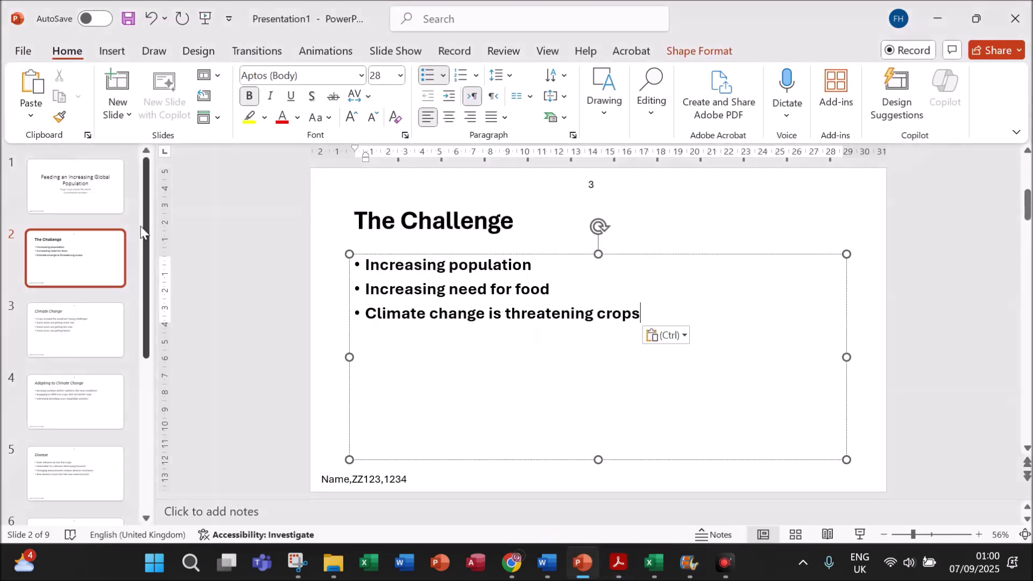
left_click(91, 197)
left_click(76, 337)
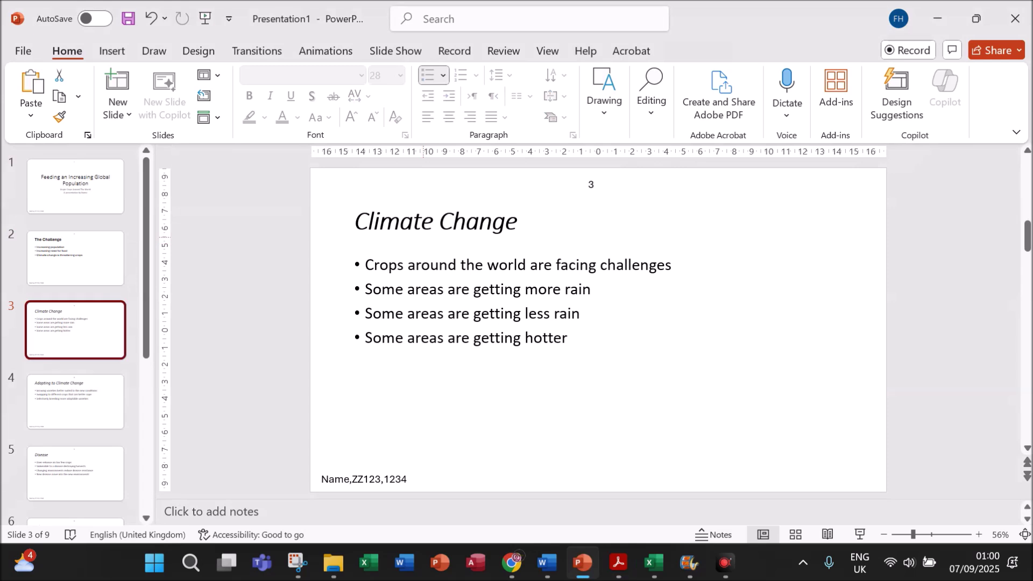
left_click(421, 223)
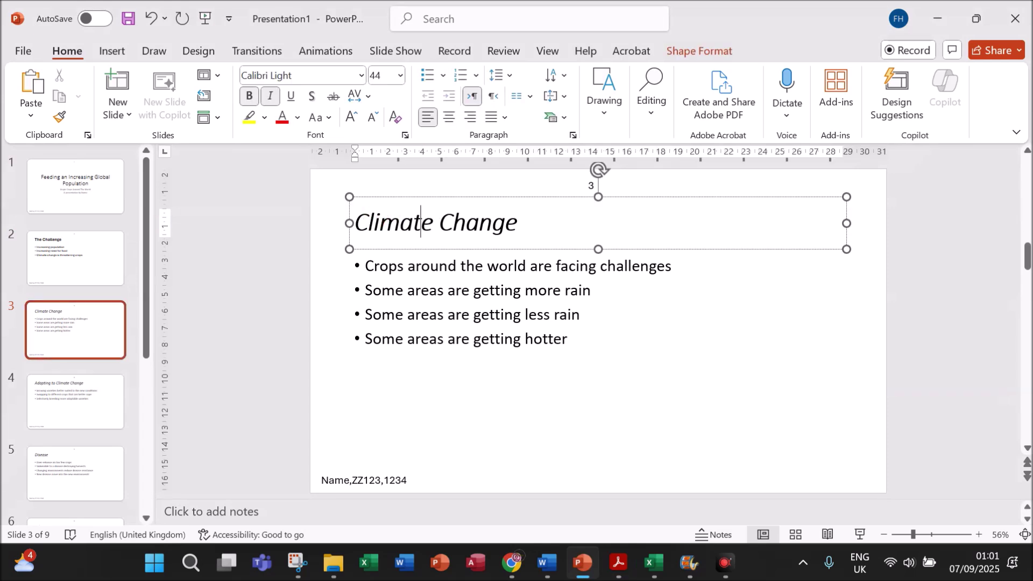
key("ctrl+a")
left_click(60, 118)
left_click(94, 254)
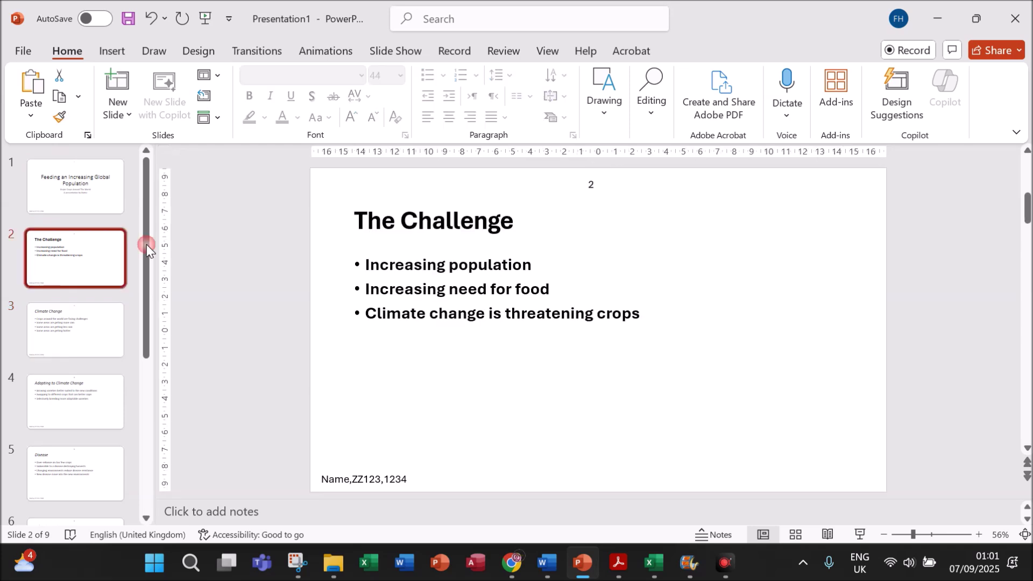
left_click_drag(356, 224, 508, 223)
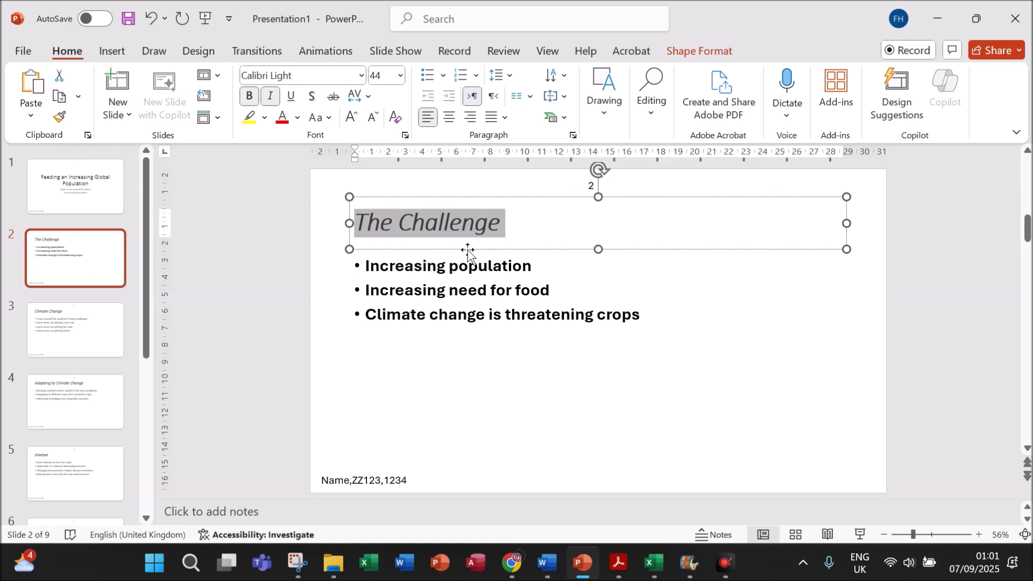
Step: Apply the formatting of the "Climate Change" slide's bullets to slide 2's three bullets with Format Painter
left_click(84, 323)
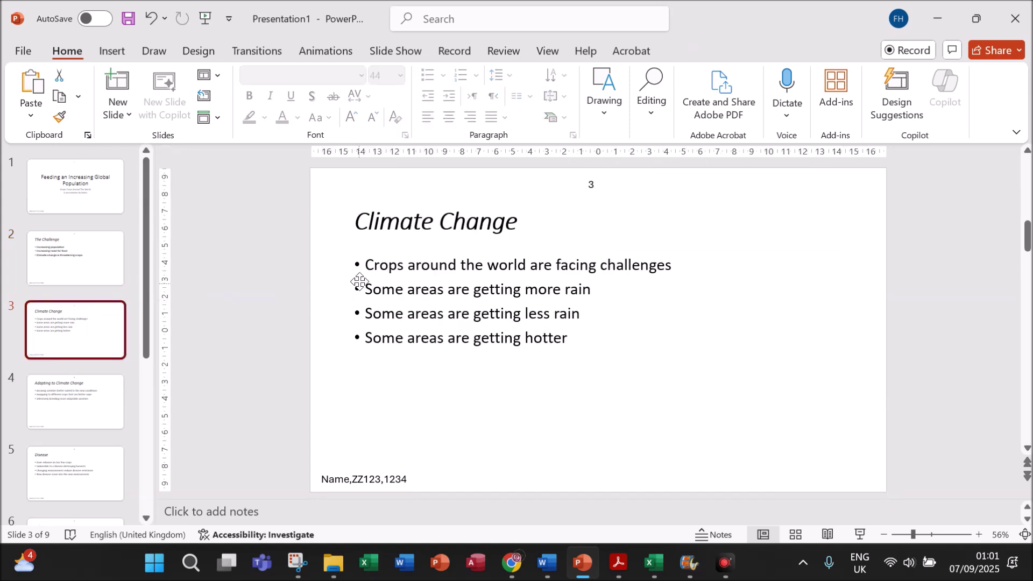
left_click_drag(360, 269, 558, 328)
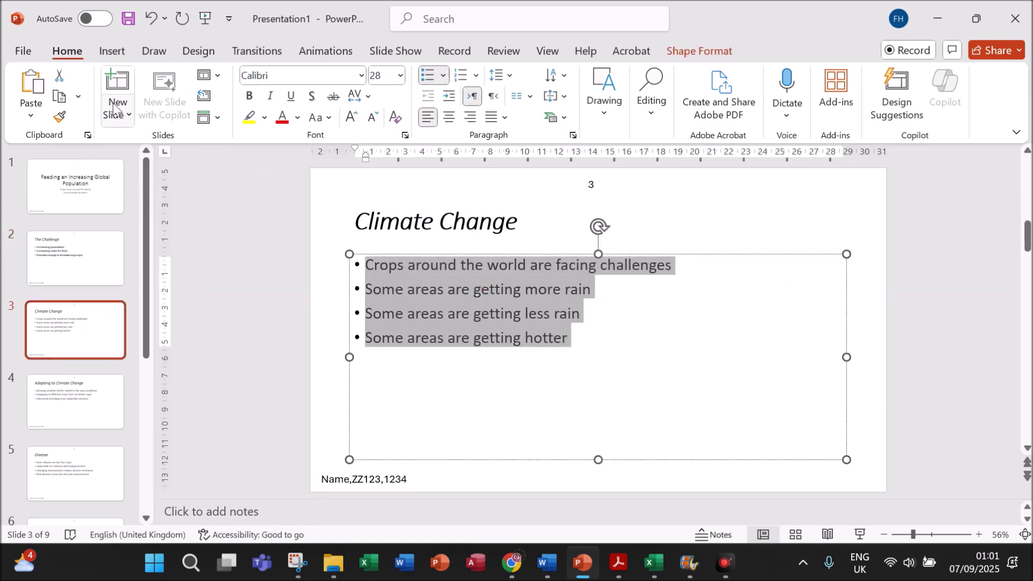
left_click(59, 118)
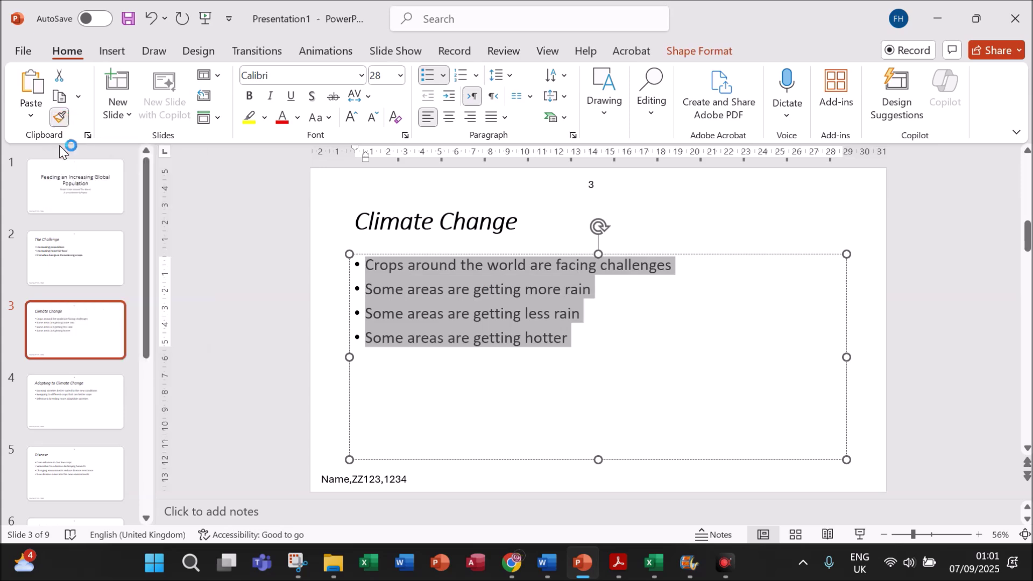
left_click(86, 268)
left_click_drag(350, 262, 666, 325)
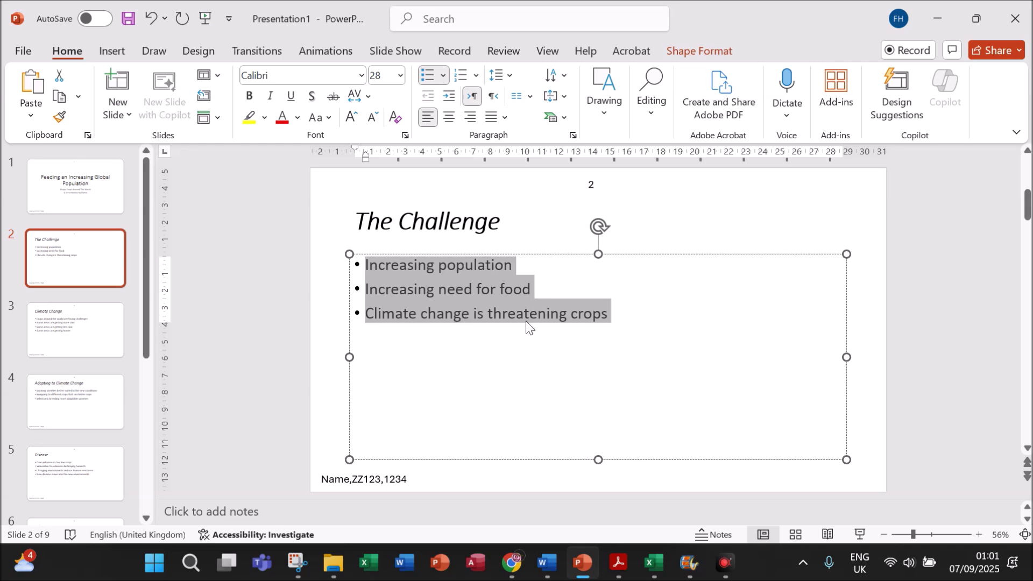
left_click(488, 222)
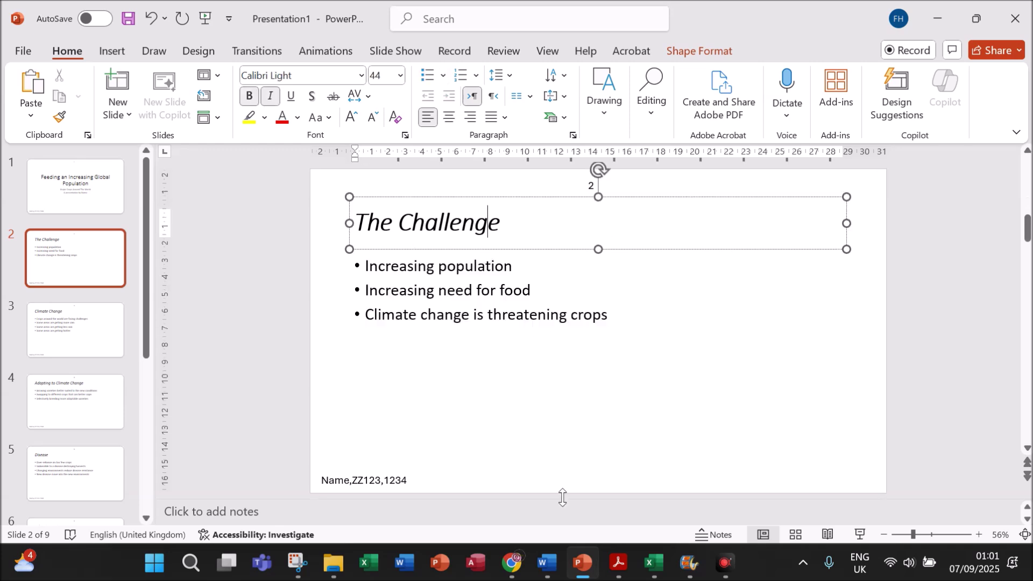
Step: Read question 29 on the action button in Acrobat, and open the last slide, "Conclusion", in PowerPoint
left_click(618, 563)
scroll(549, 447, "down", 2)
scroll(547, 446, "down", 5)
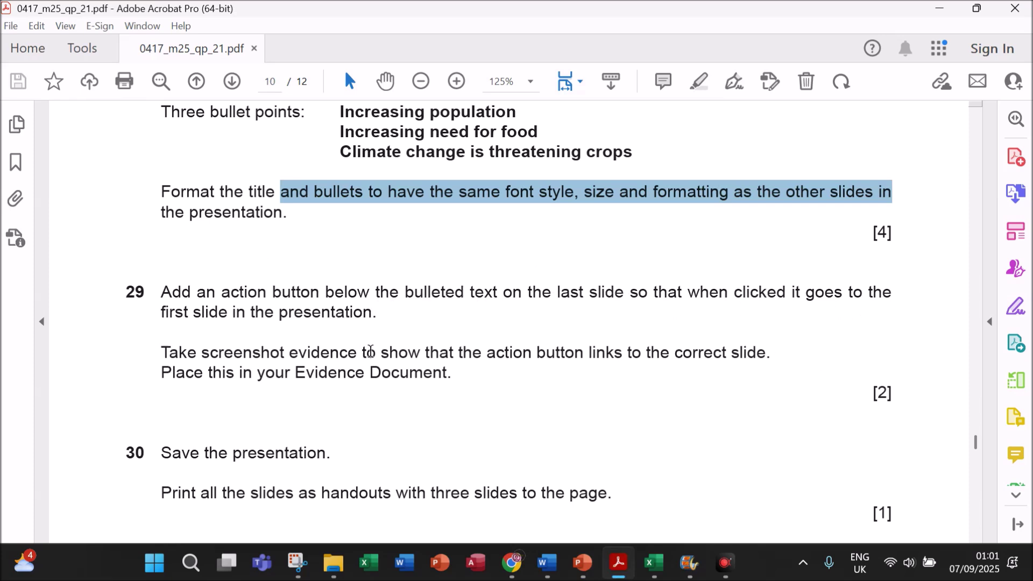
left_click(582, 563)
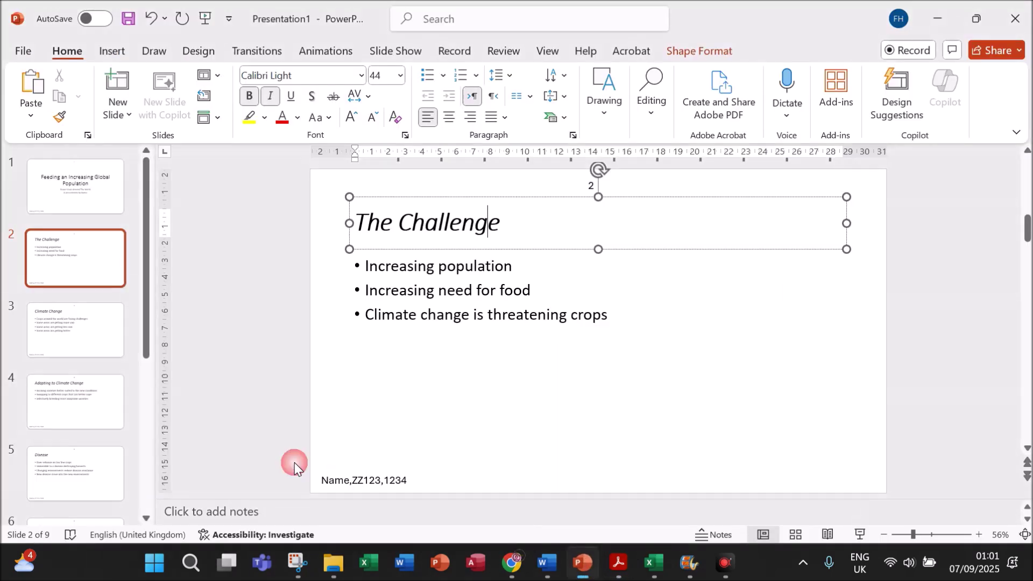
scroll(293, 462, "down", 3)
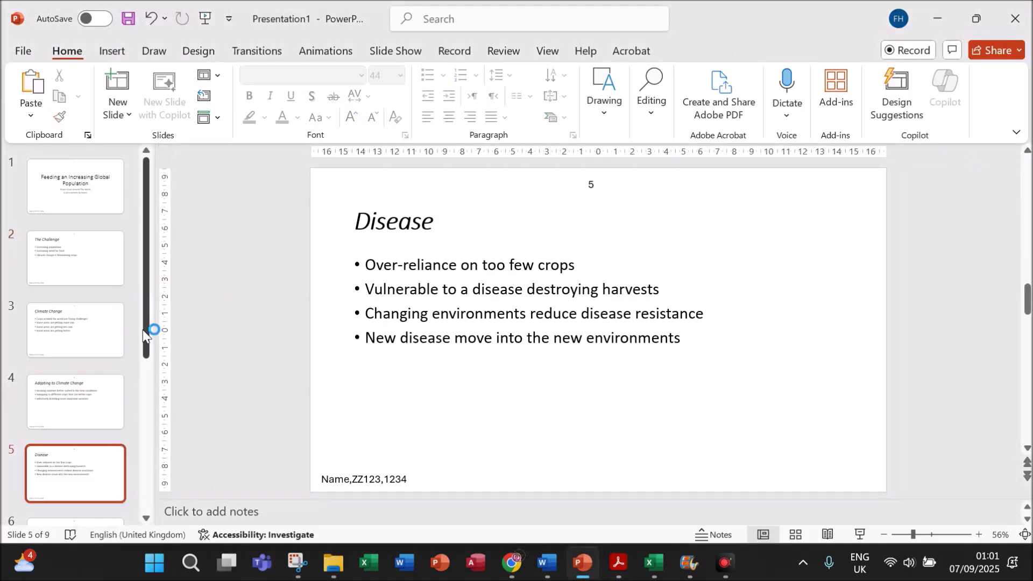
left_click_drag(154, 330, 153, 531)
left_click(92, 486)
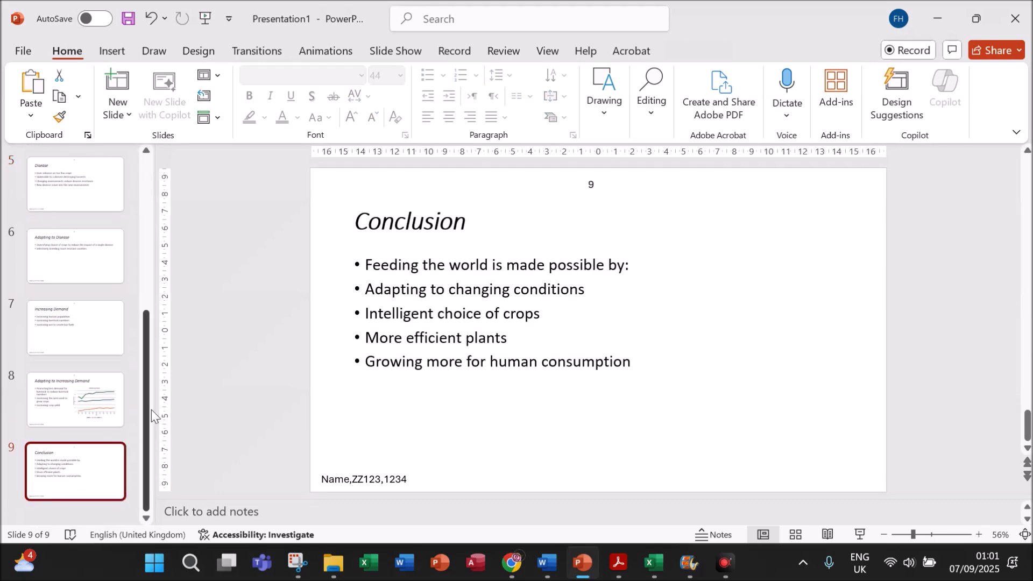
left_click(179, 450)
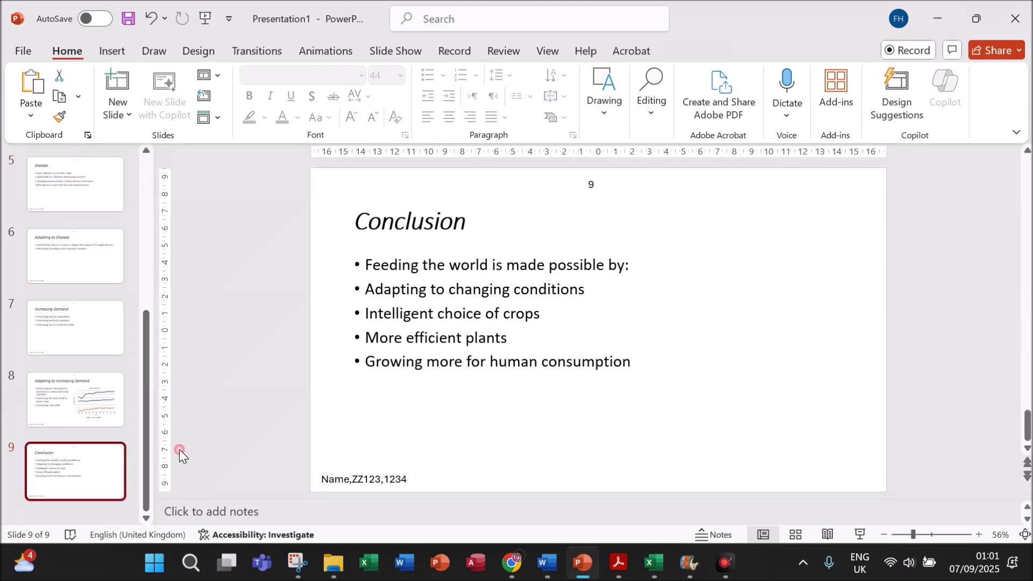
Step: Recheck question 29 in Acrobat, and in PowerPoint add a Home action button about 2.6 by 2.8 cm below the last slide's bullets, linked to First Slide
left_click(627, 564)
scroll(493, 439, "down", 1)
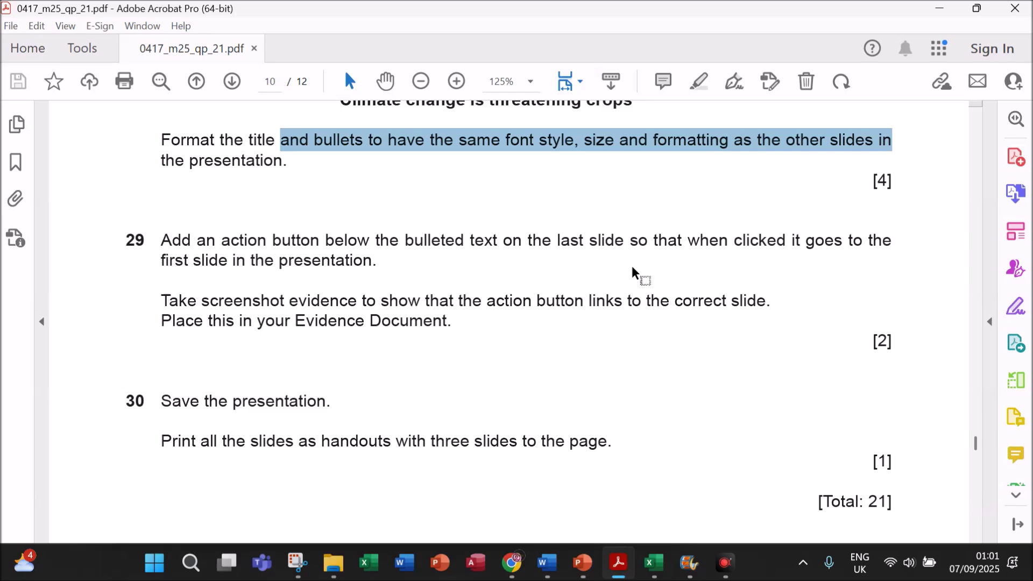
mouse_move(582, 563)
left_click(524, 517)
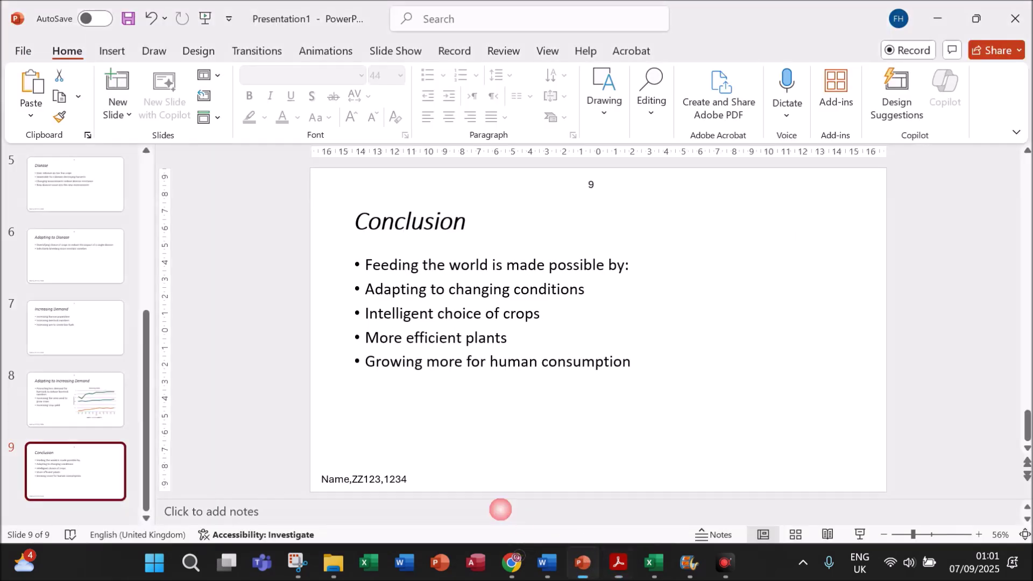
left_click(113, 49)
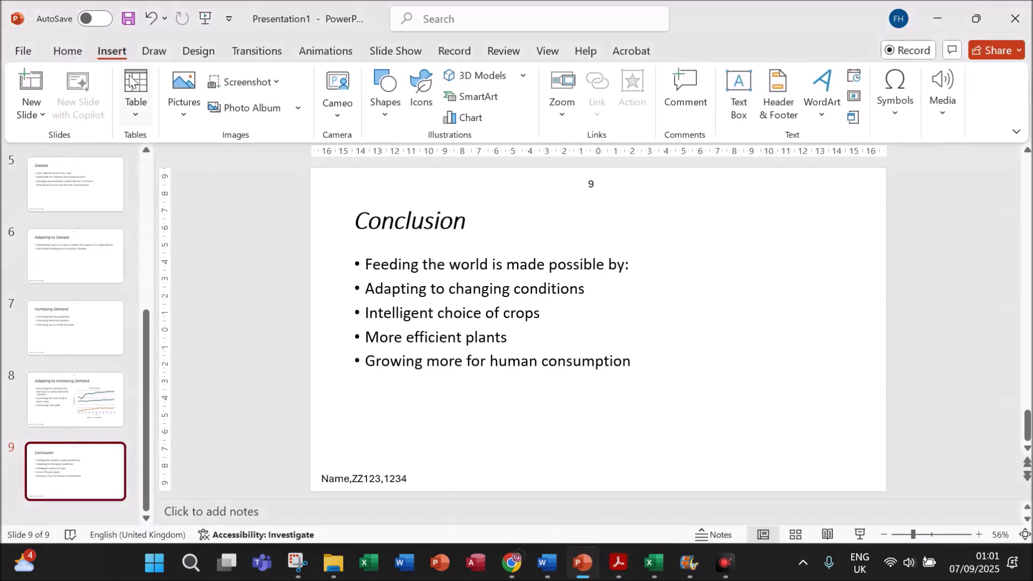
left_click(387, 108)
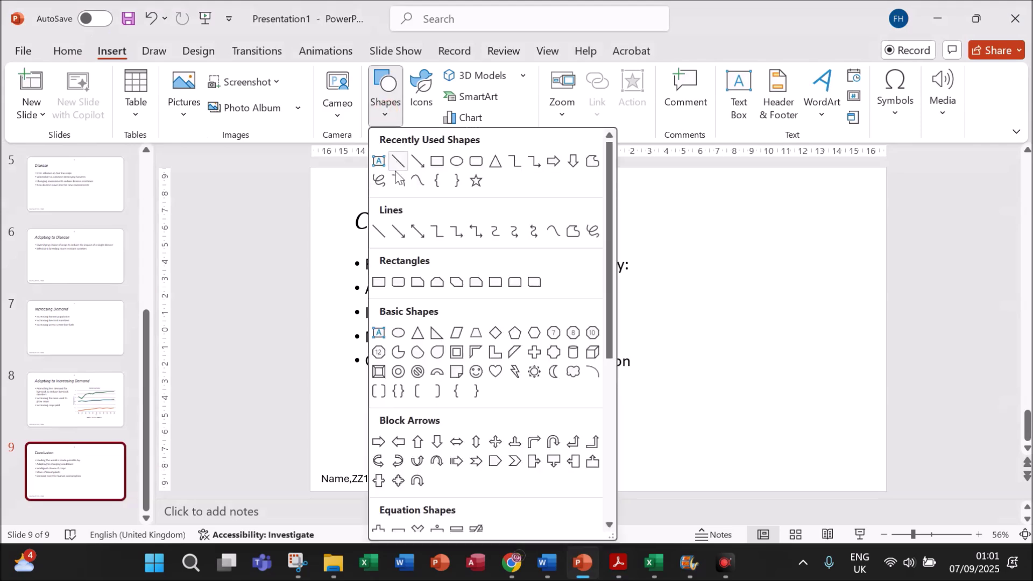
scroll(427, 383, "down", 4)
scroll(486, 417, "down", 1)
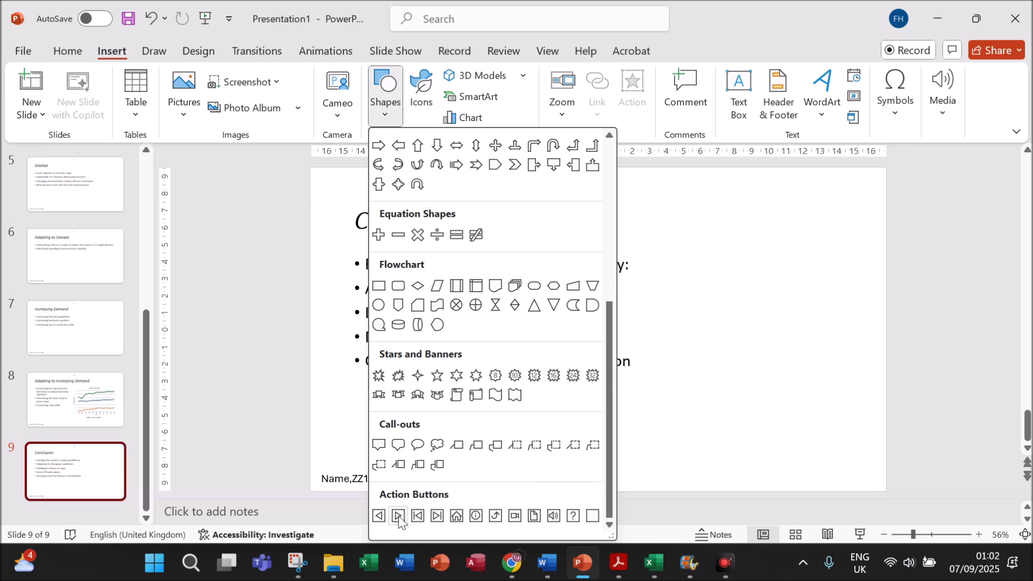
left_click(456, 516)
left_click_drag(770, 422, 818, 467)
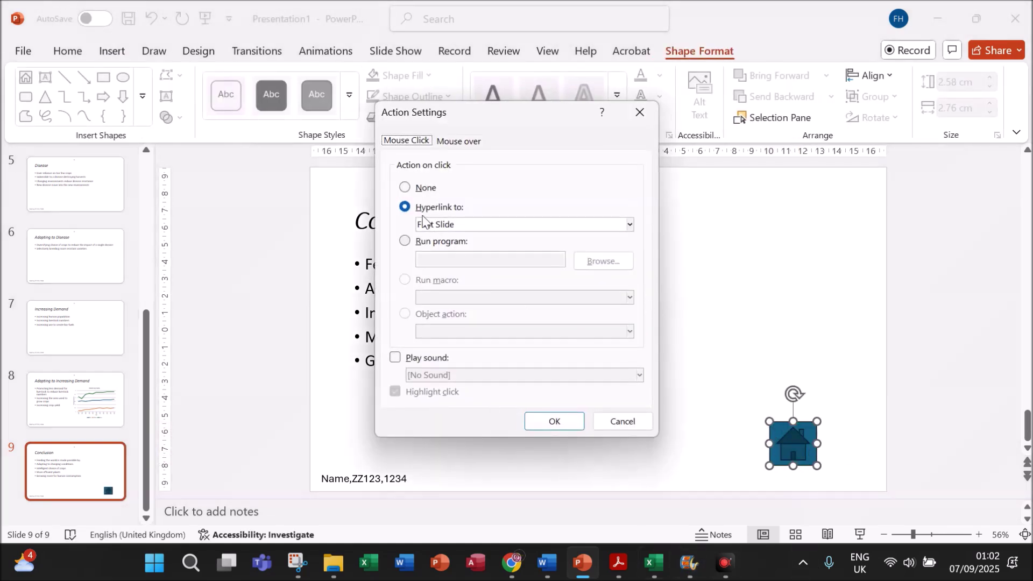
left_click(630, 224)
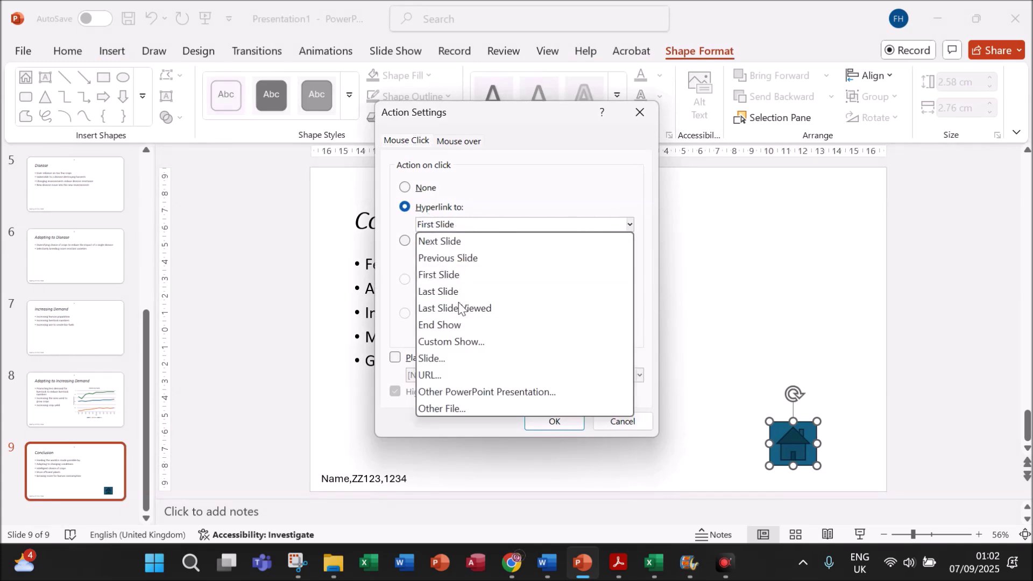
left_click(477, 223)
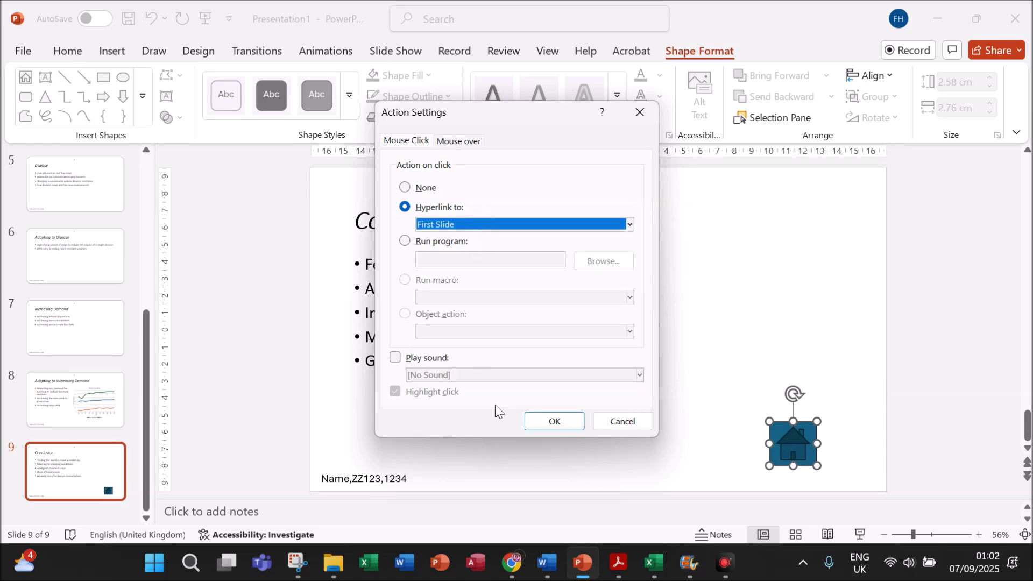
Step: Check the evidence requirement in Acrobat and capture PowerPoint's Action Settings dialog together with the action button using Snipping Tool
left_click(618, 561)
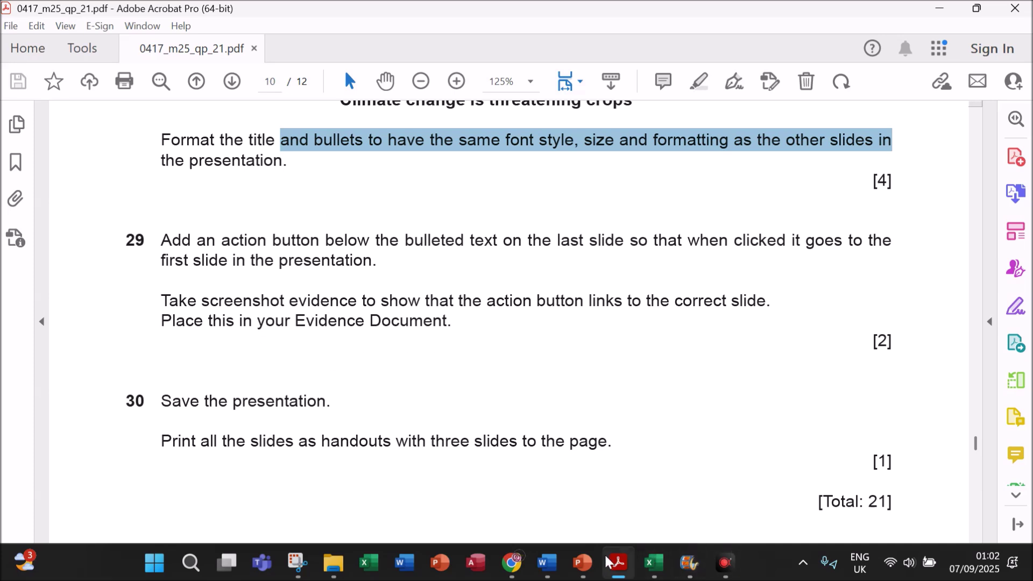
left_click(585, 563)
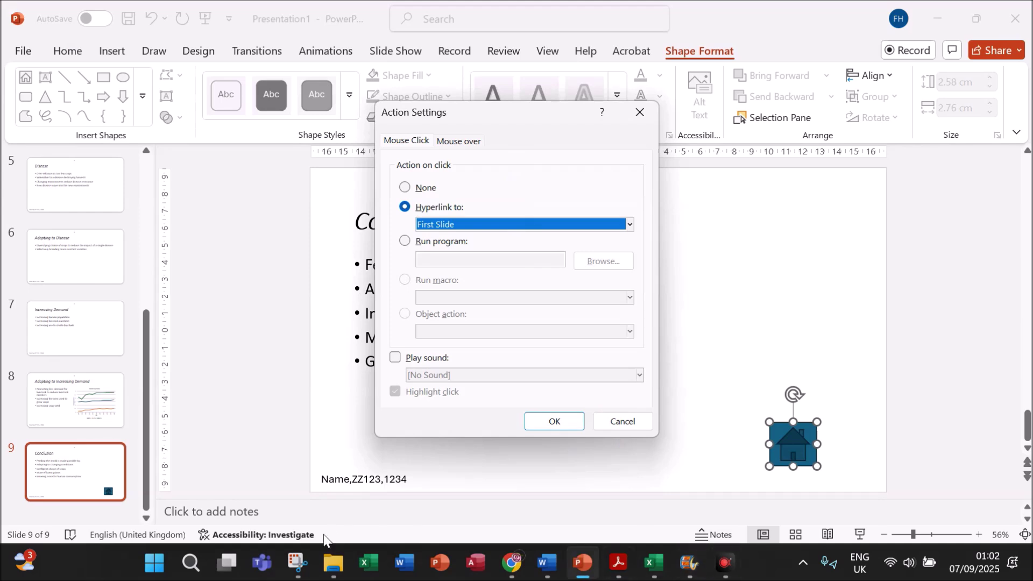
left_click(298, 563)
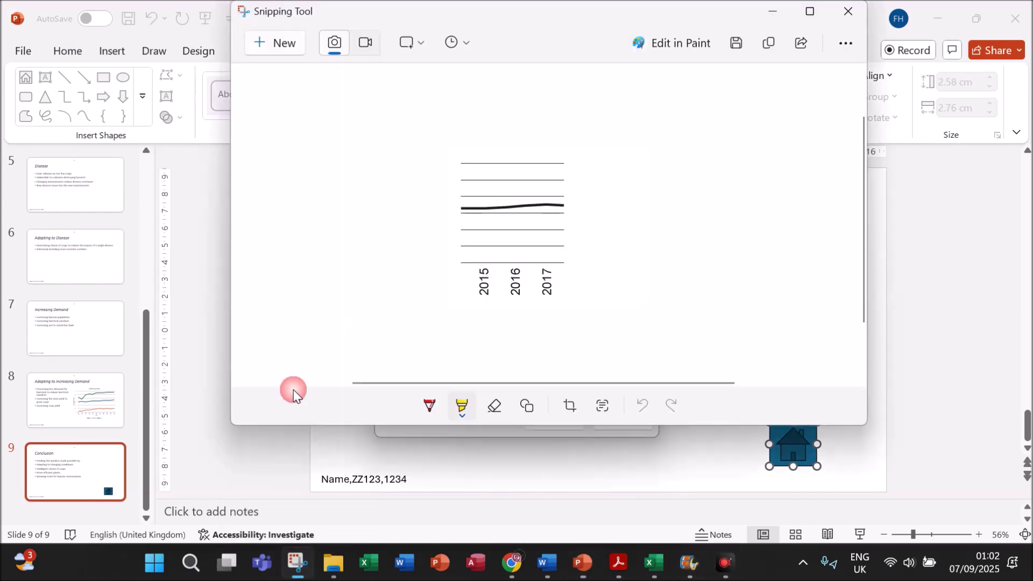
left_click(276, 46)
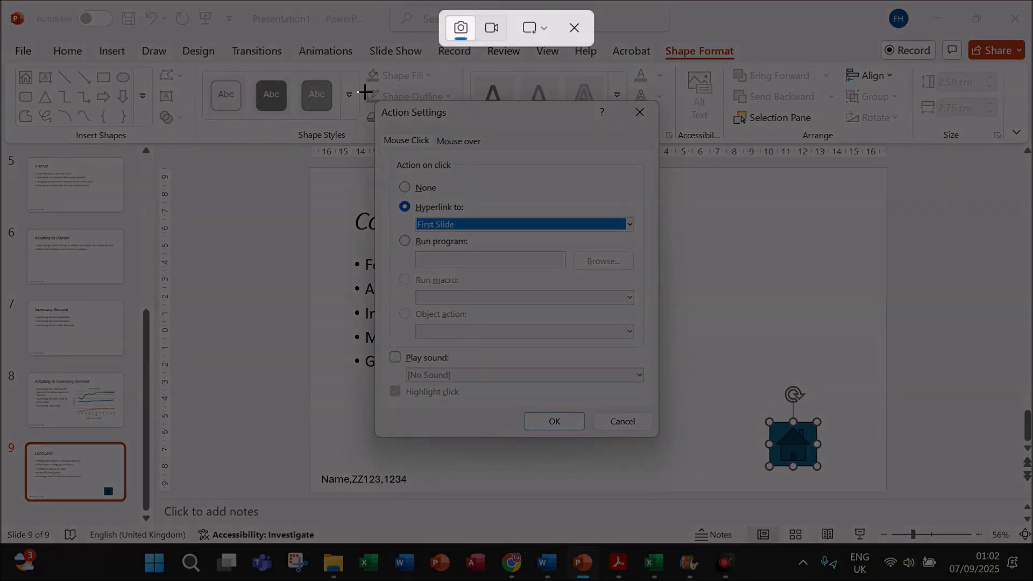
left_click_drag(365, 92, 832, 491)
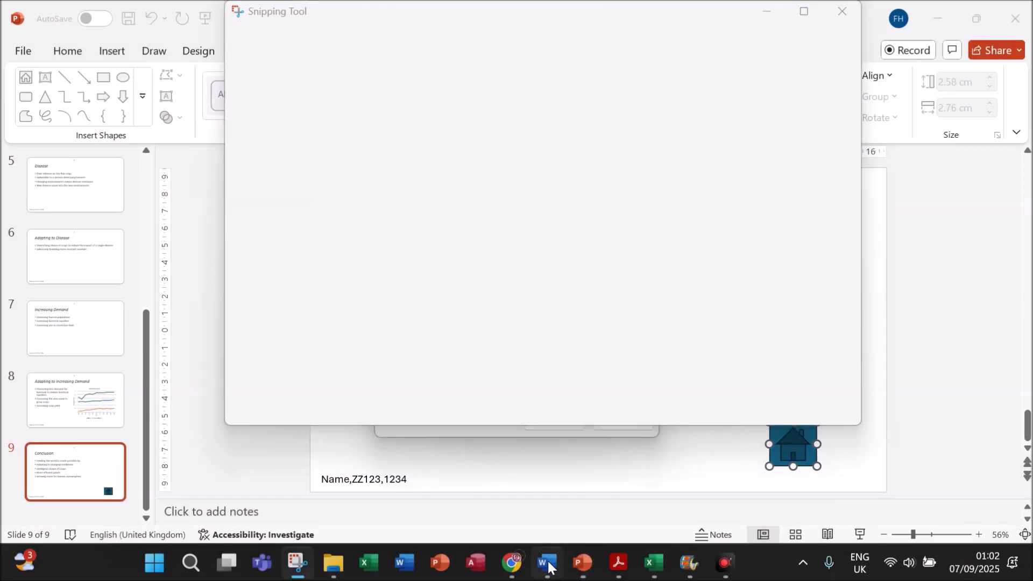
Step: Paste the captured screenshot under "Step 29 evidence:" in EVIDENCE1234.docx in Word
left_click(546, 562)
left_click(438, 322)
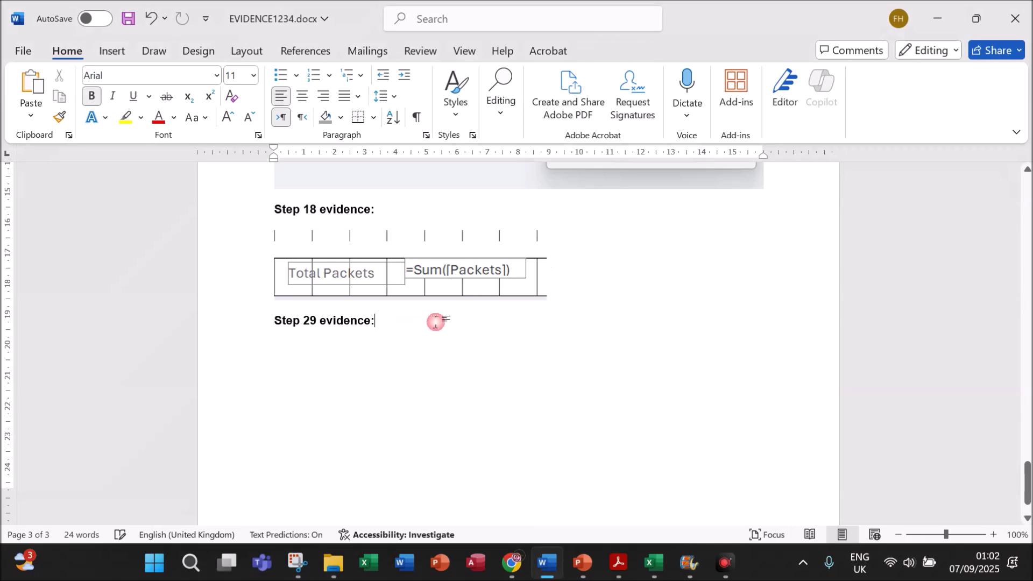
key("ctrl+v")
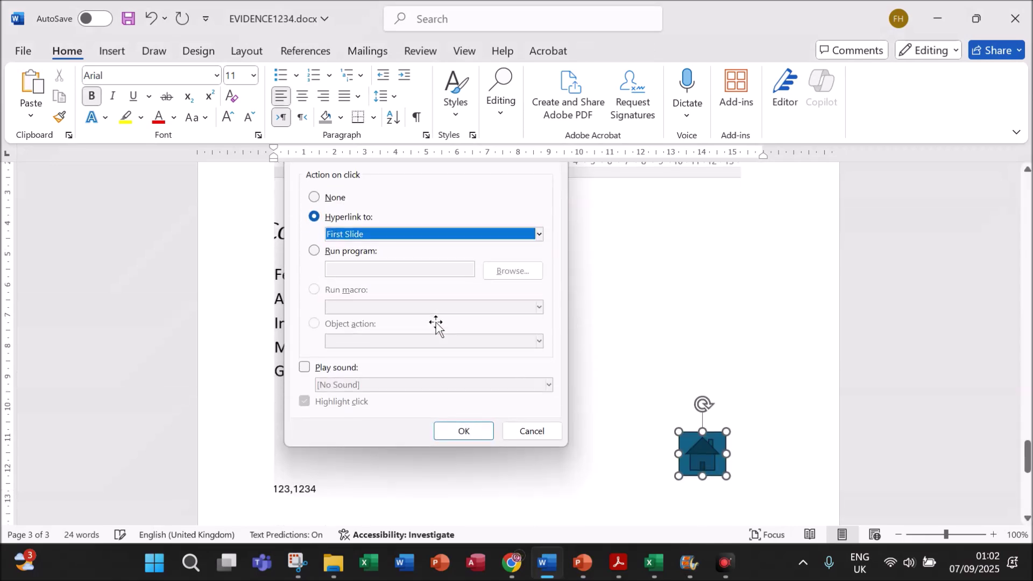
Step: Read question 30 in Acrobat, and confirm the action button's settings in PowerPoint
left_click(624, 559)
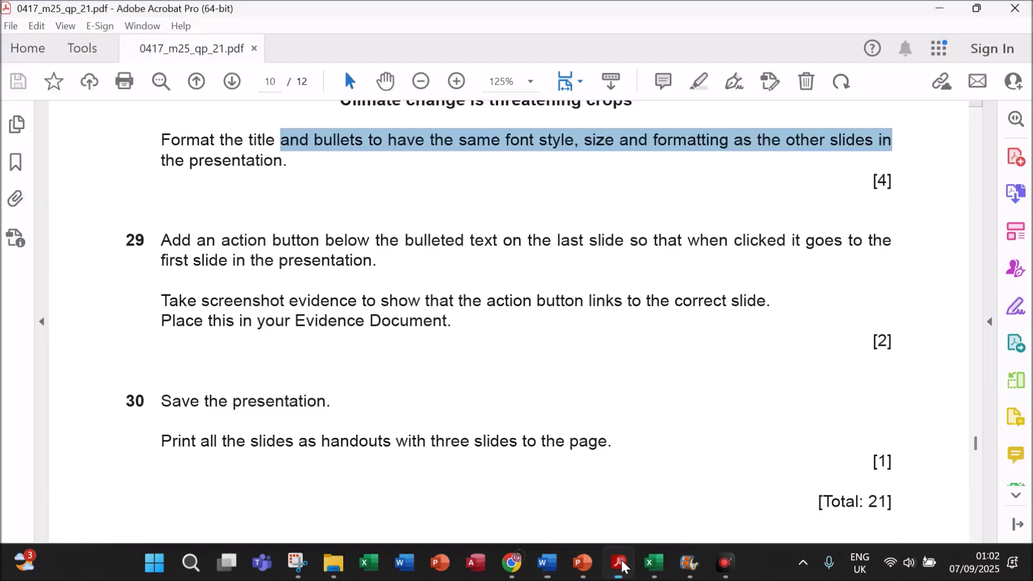
scroll(564, 423, "down", 2)
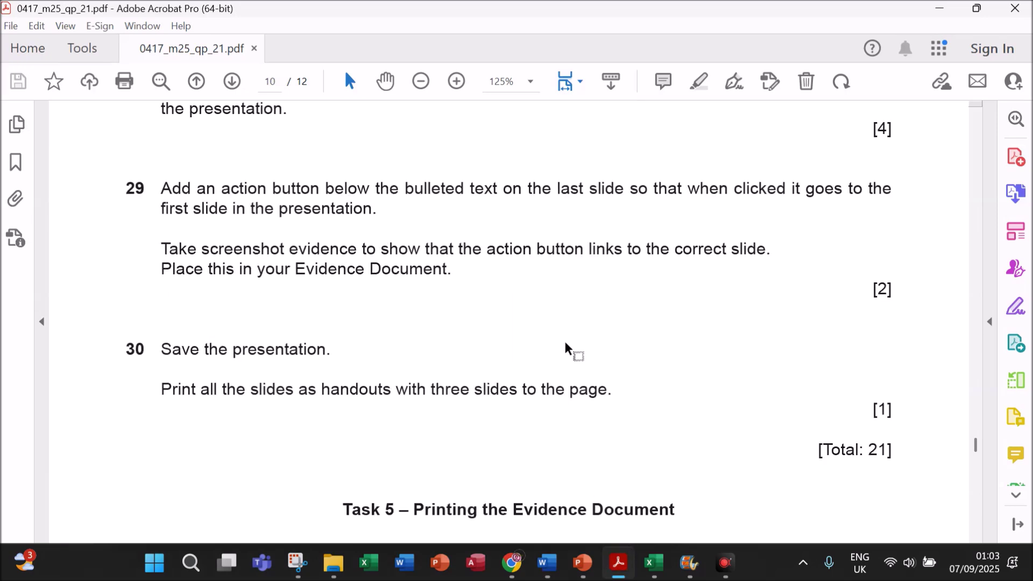
left_click(582, 563)
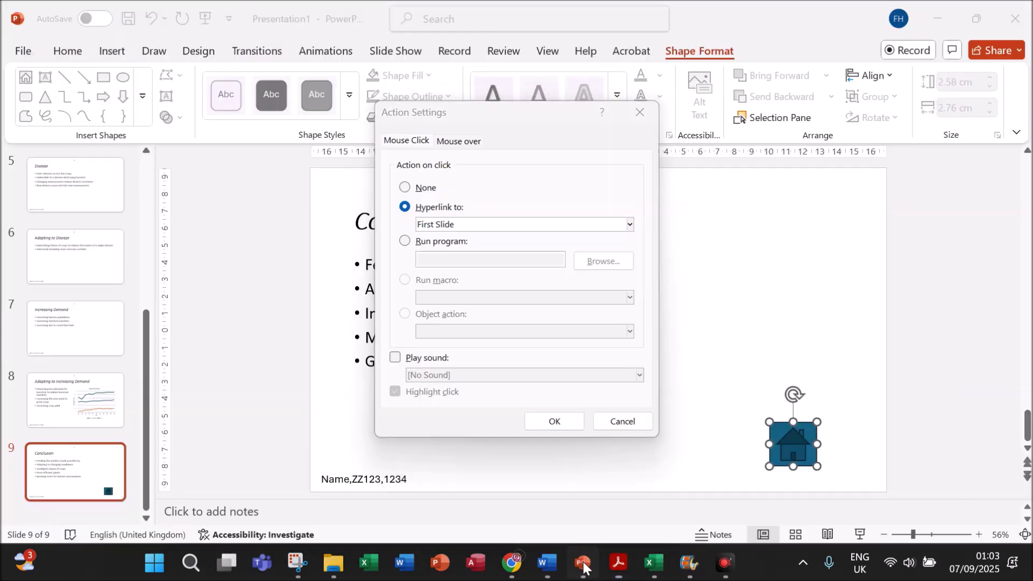
left_click(576, 425)
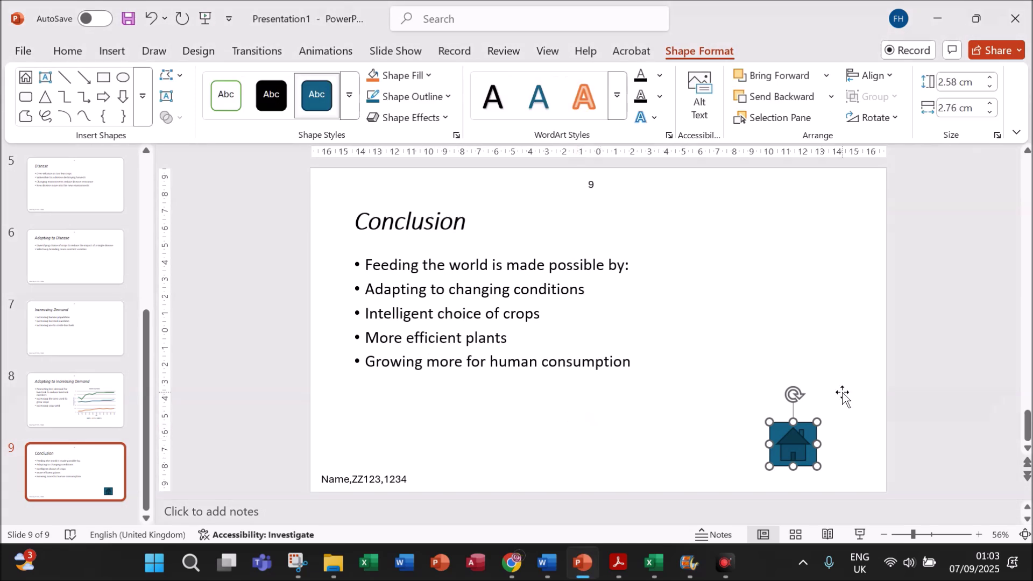
left_click(895, 398)
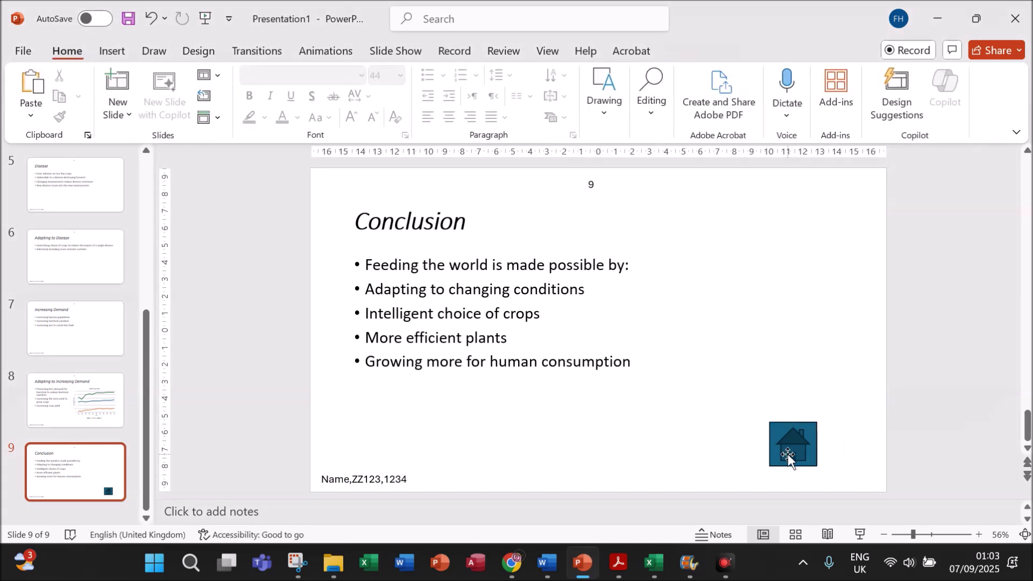
Step: Run the slide show from the "Conclusion" slide, test the Home action button, and exit the show
left_click(789, 450)
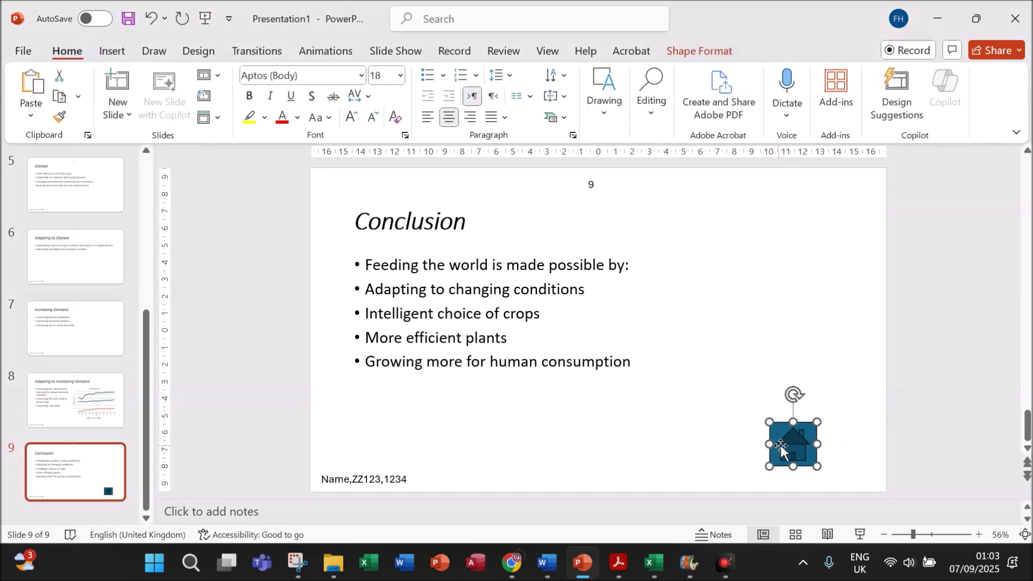
key("Escape")
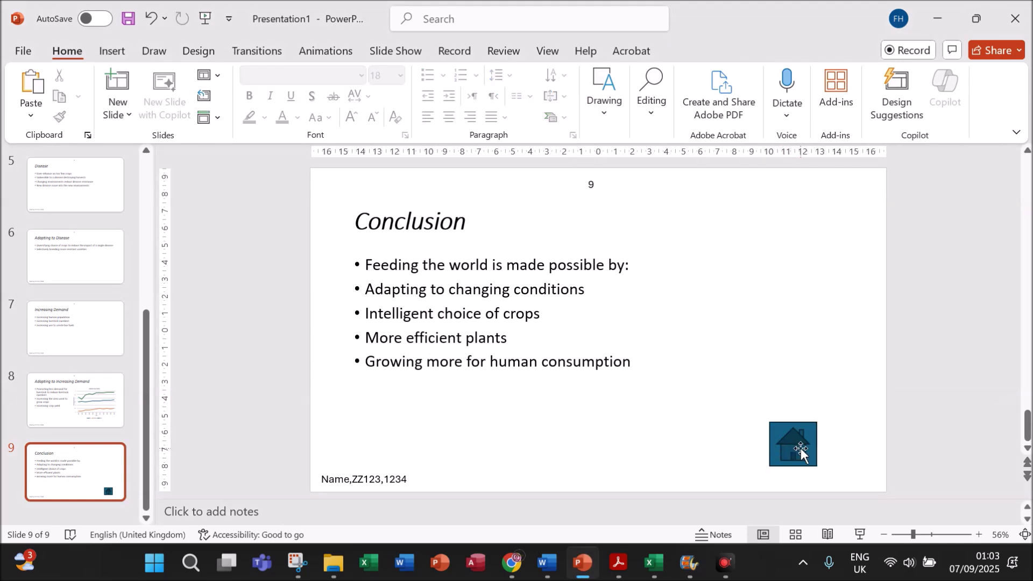
left_click(801, 448)
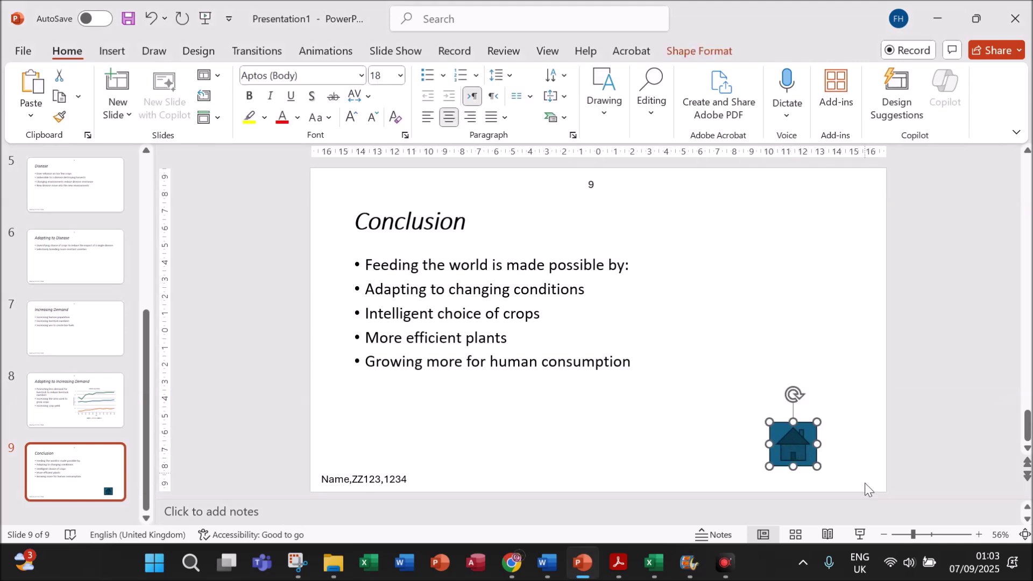
left_click(859, 535)
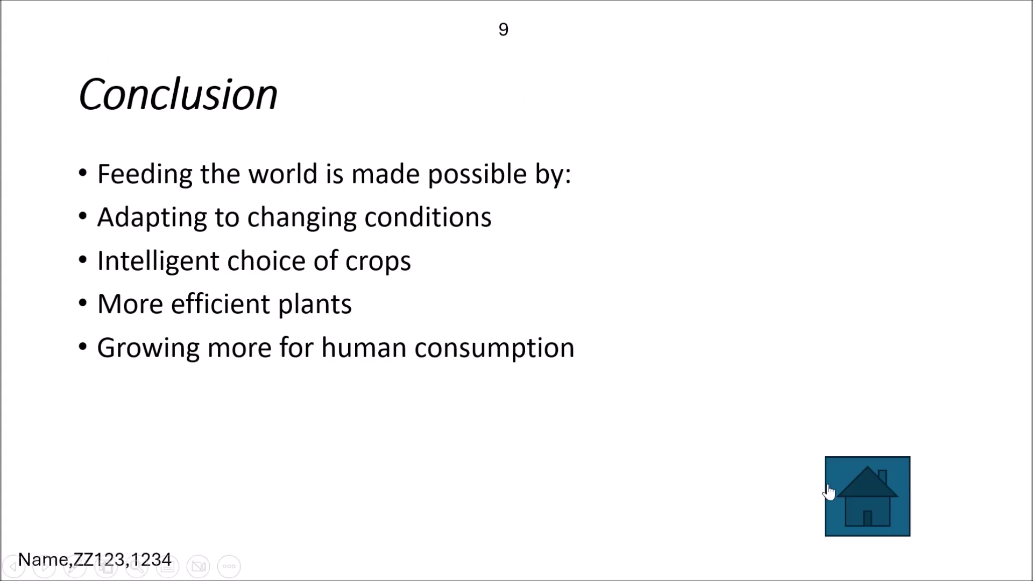
left_click(851, 492)
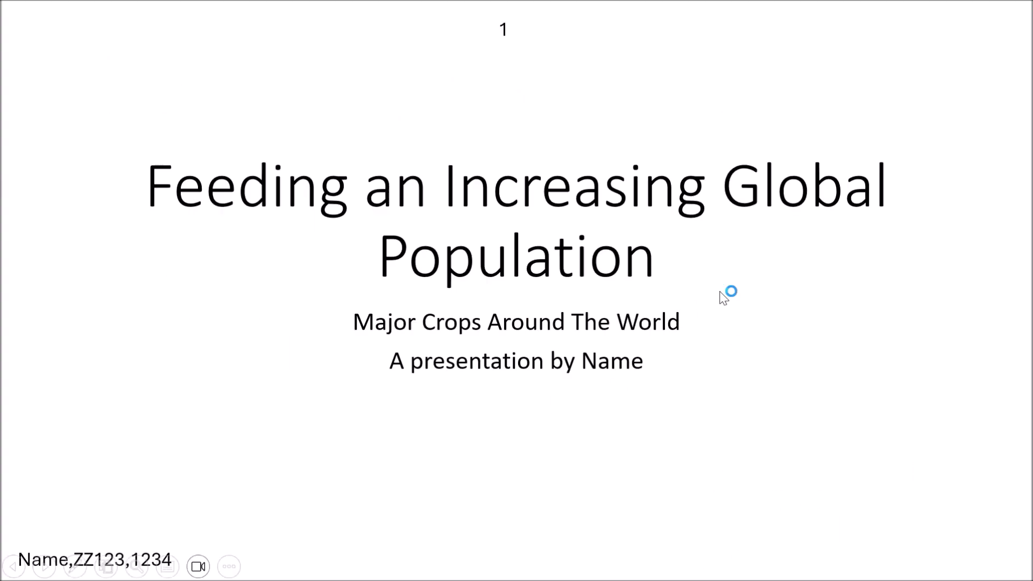
key("Escape")
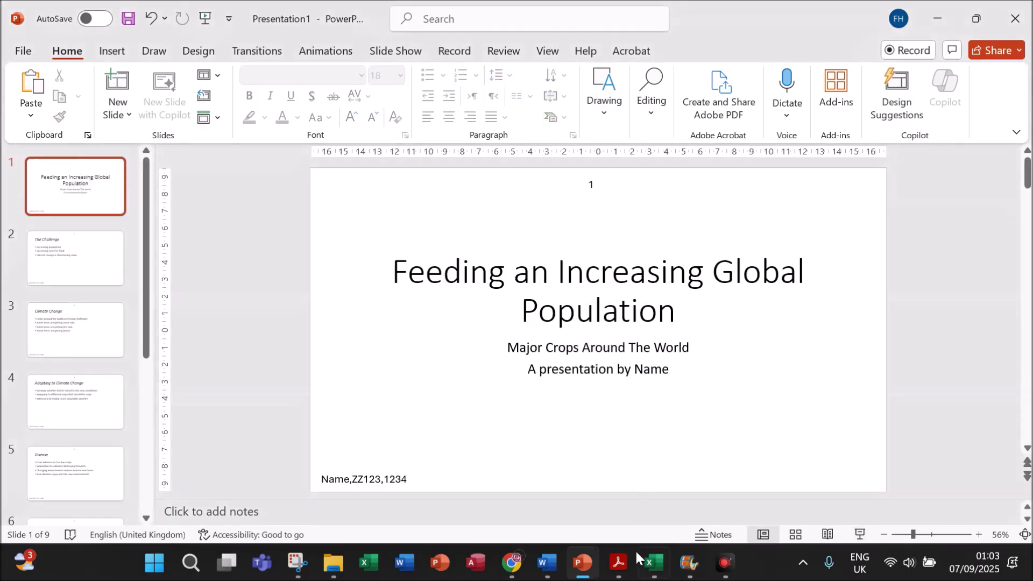
Step: Read question 30's printing requirement in Acrobat, and set PowerPoint's print layout to handouts with 3 slides per page
left_click(628, 554)
scroll(480, 383, "down", 1)
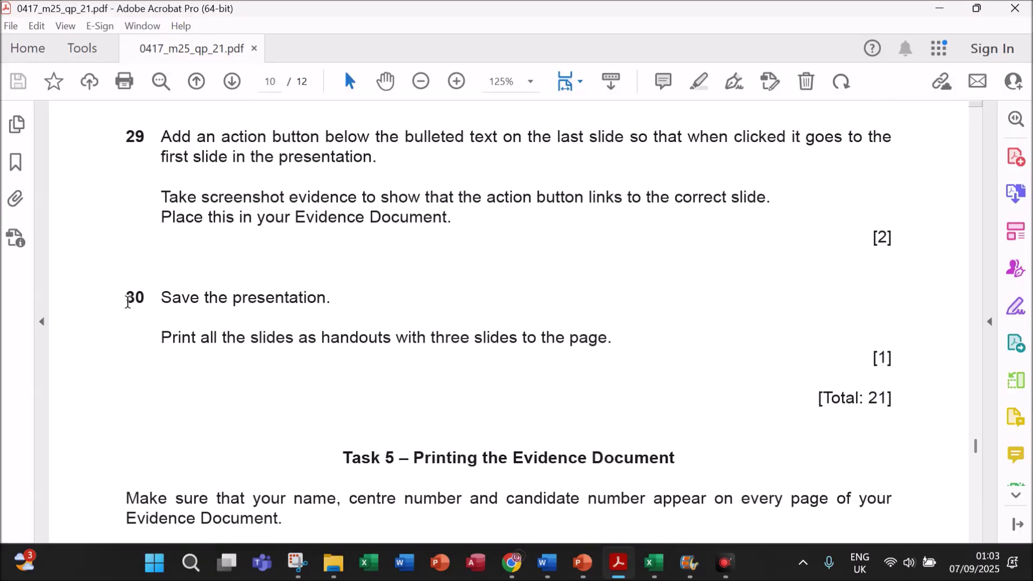
left_click_drag(252, 336, 595, 332)
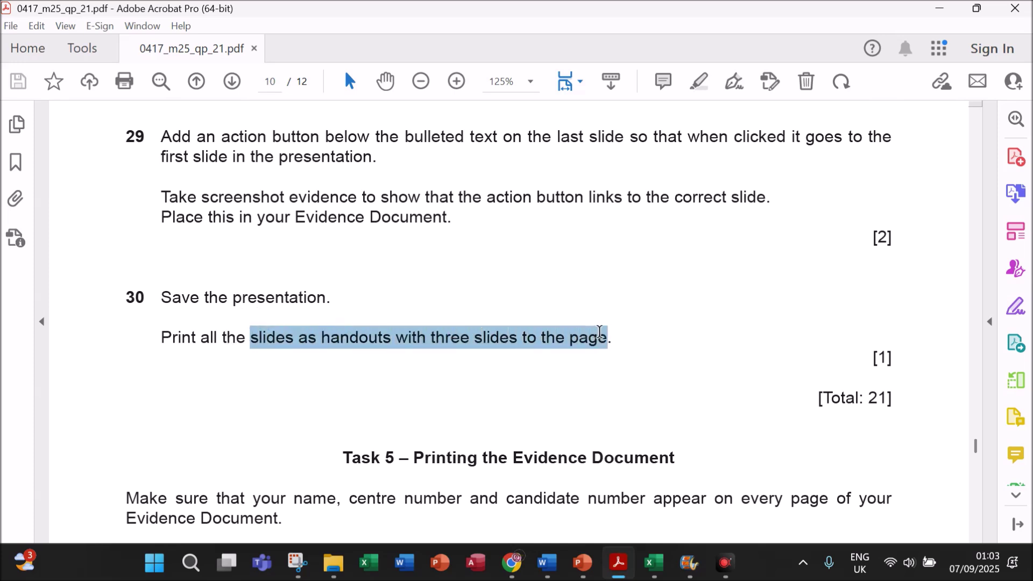
left_click(581, 562)
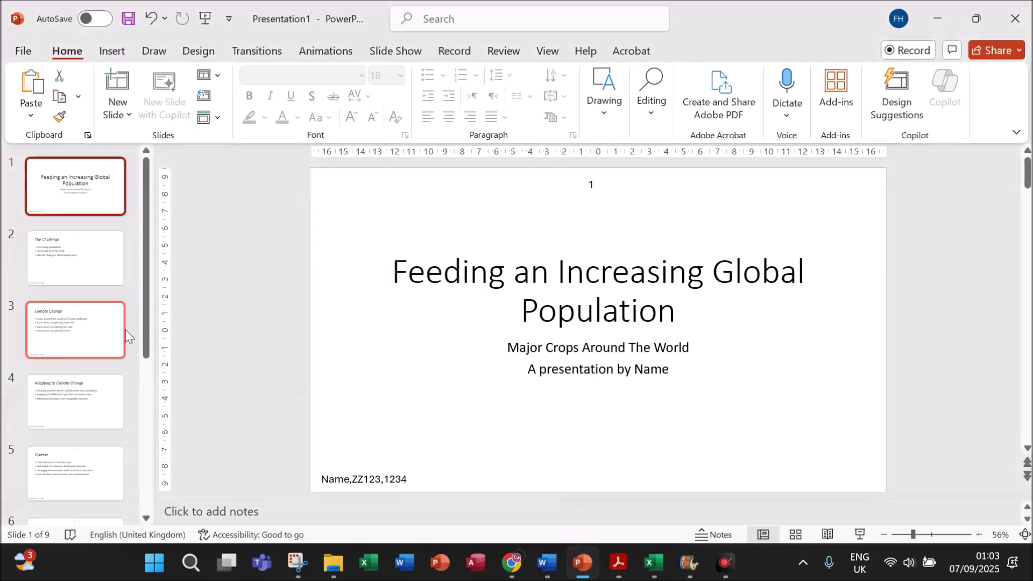
left_click(35, 53)
left_click(48, 348)
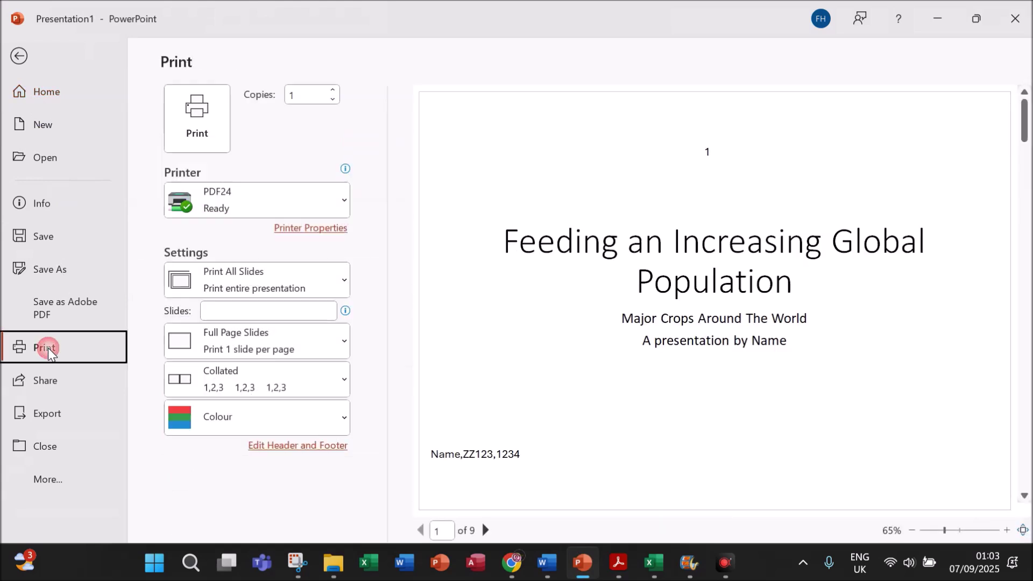
left_click(287, 340)
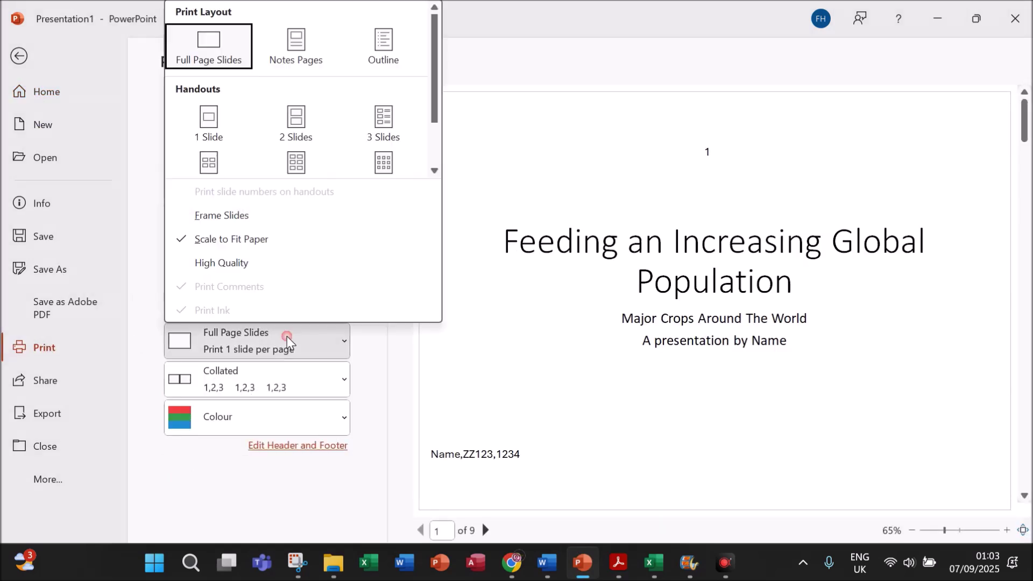
left_click(375, 120)
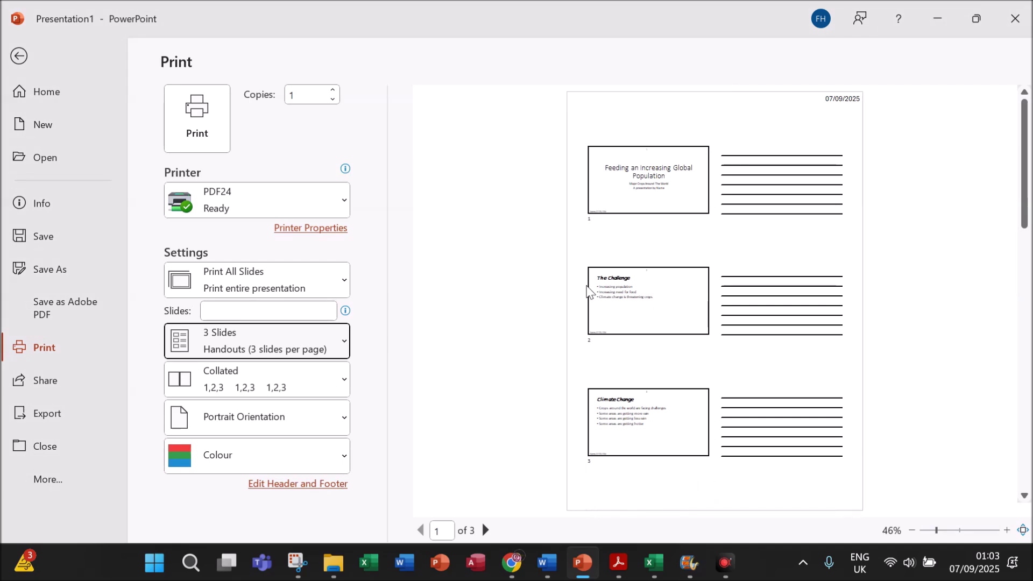
Step: Include a header with the candidate's name, centre number and candidate number on the printed handouts
left_click(287, 486)
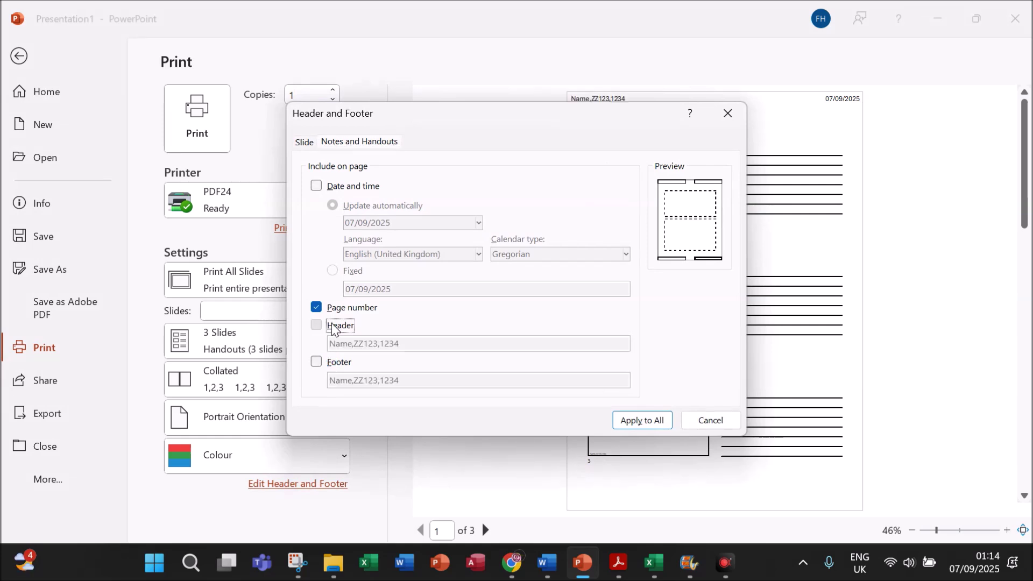
left_click(337, 326)
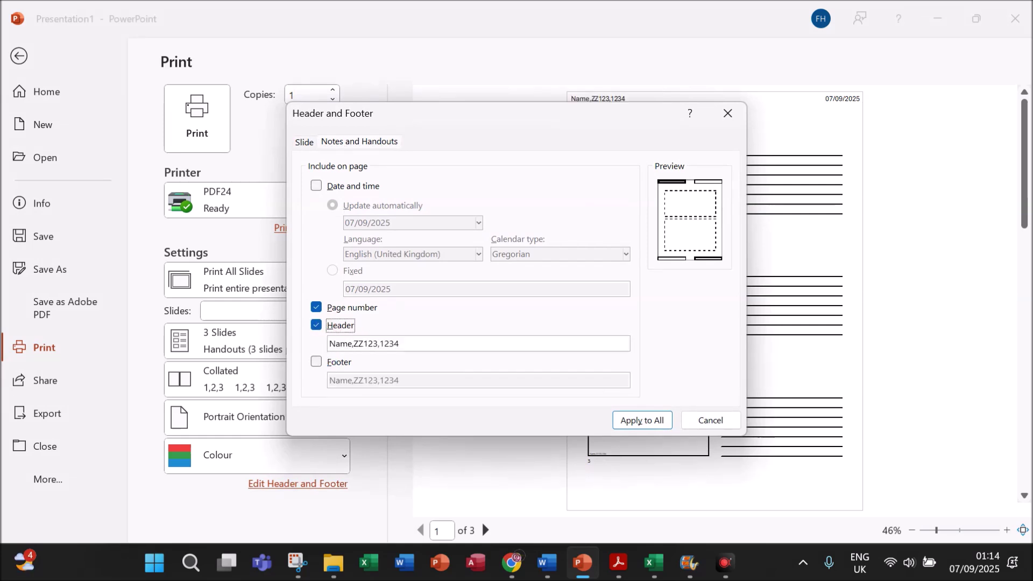
left_click(703, 425)
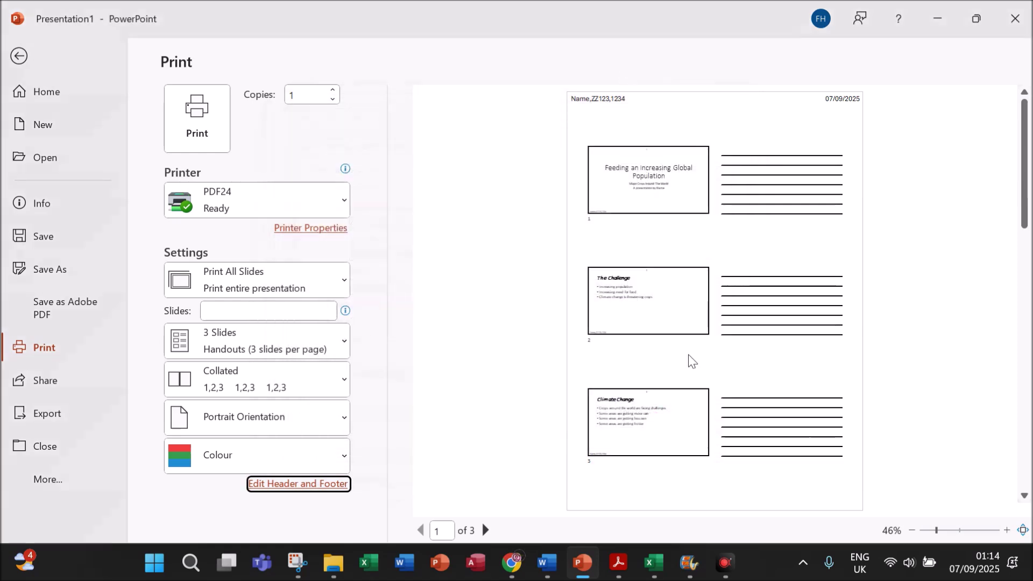
Step: Switch to Acrobat and read the Task 5 instructions on printing the Evidence Document
left_click(618, 563)
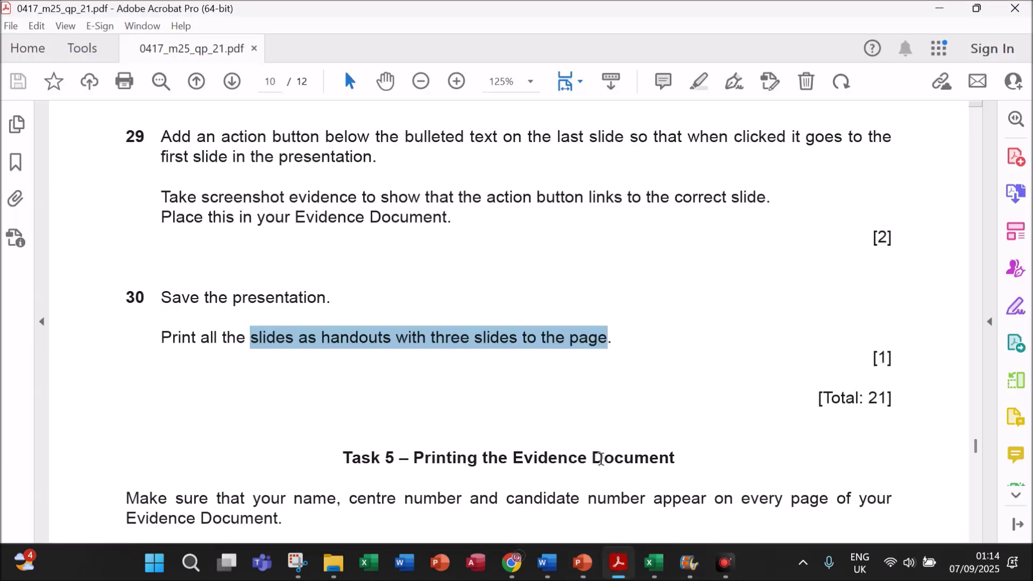
scroll(549, 345, "down", 3)
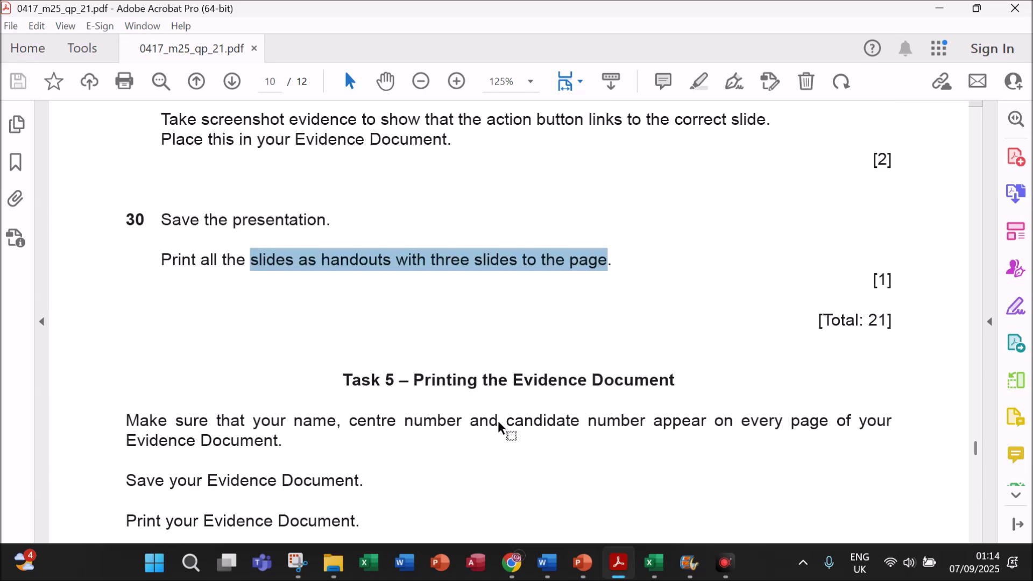
scroll(389, 322, "down", 5)
left_click_drag(459, 252, 547, 376)
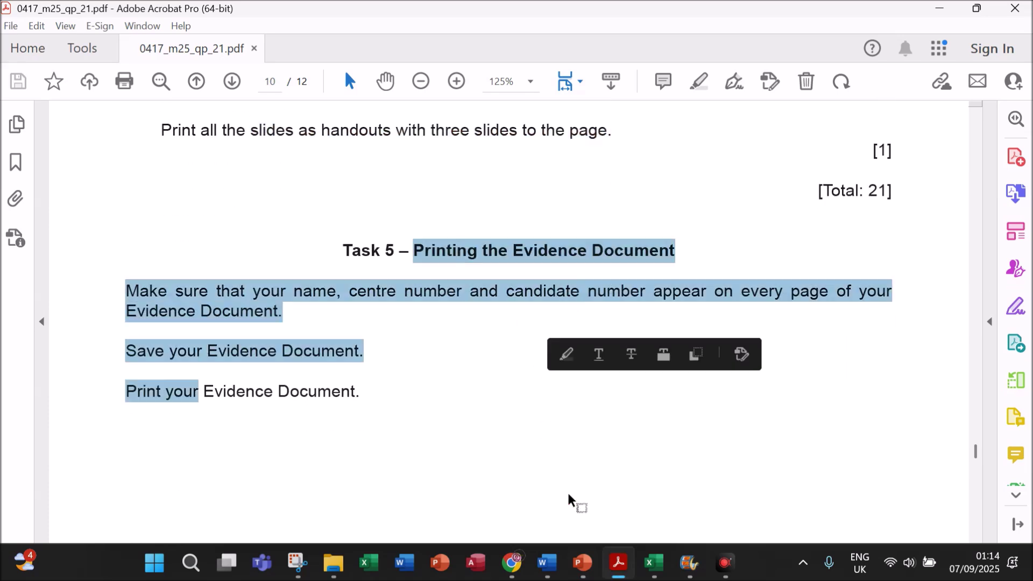
Step: Look through the pages of EVIDENCE1234.docx in Word for the candidate details and screenshots, and return to the exam paper in Acrobat
left_click(547, 563)
scroll(627, 446, "down", 5)
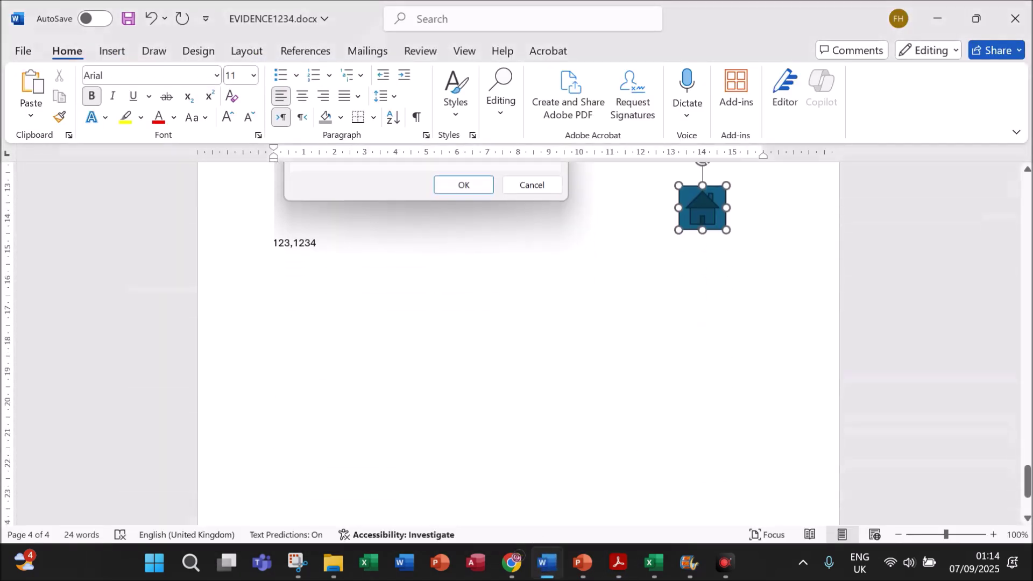
scroll(627, 447, "up", 6)
scroll(627, 447, "up", 15)
scroll(627, 447, "down", 10)
scroll(627, 450, "down", 15)
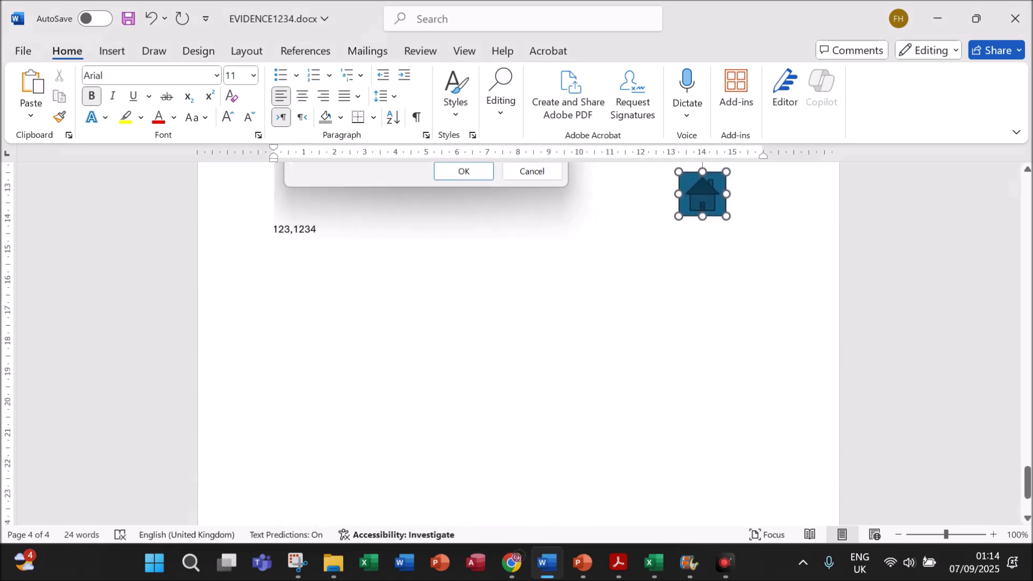
left_click(619, 563)
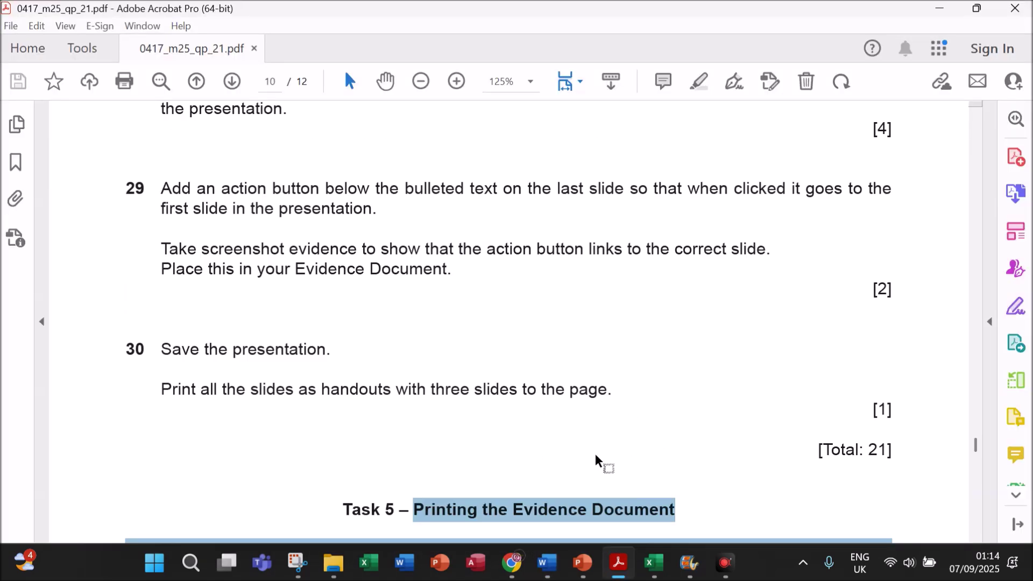